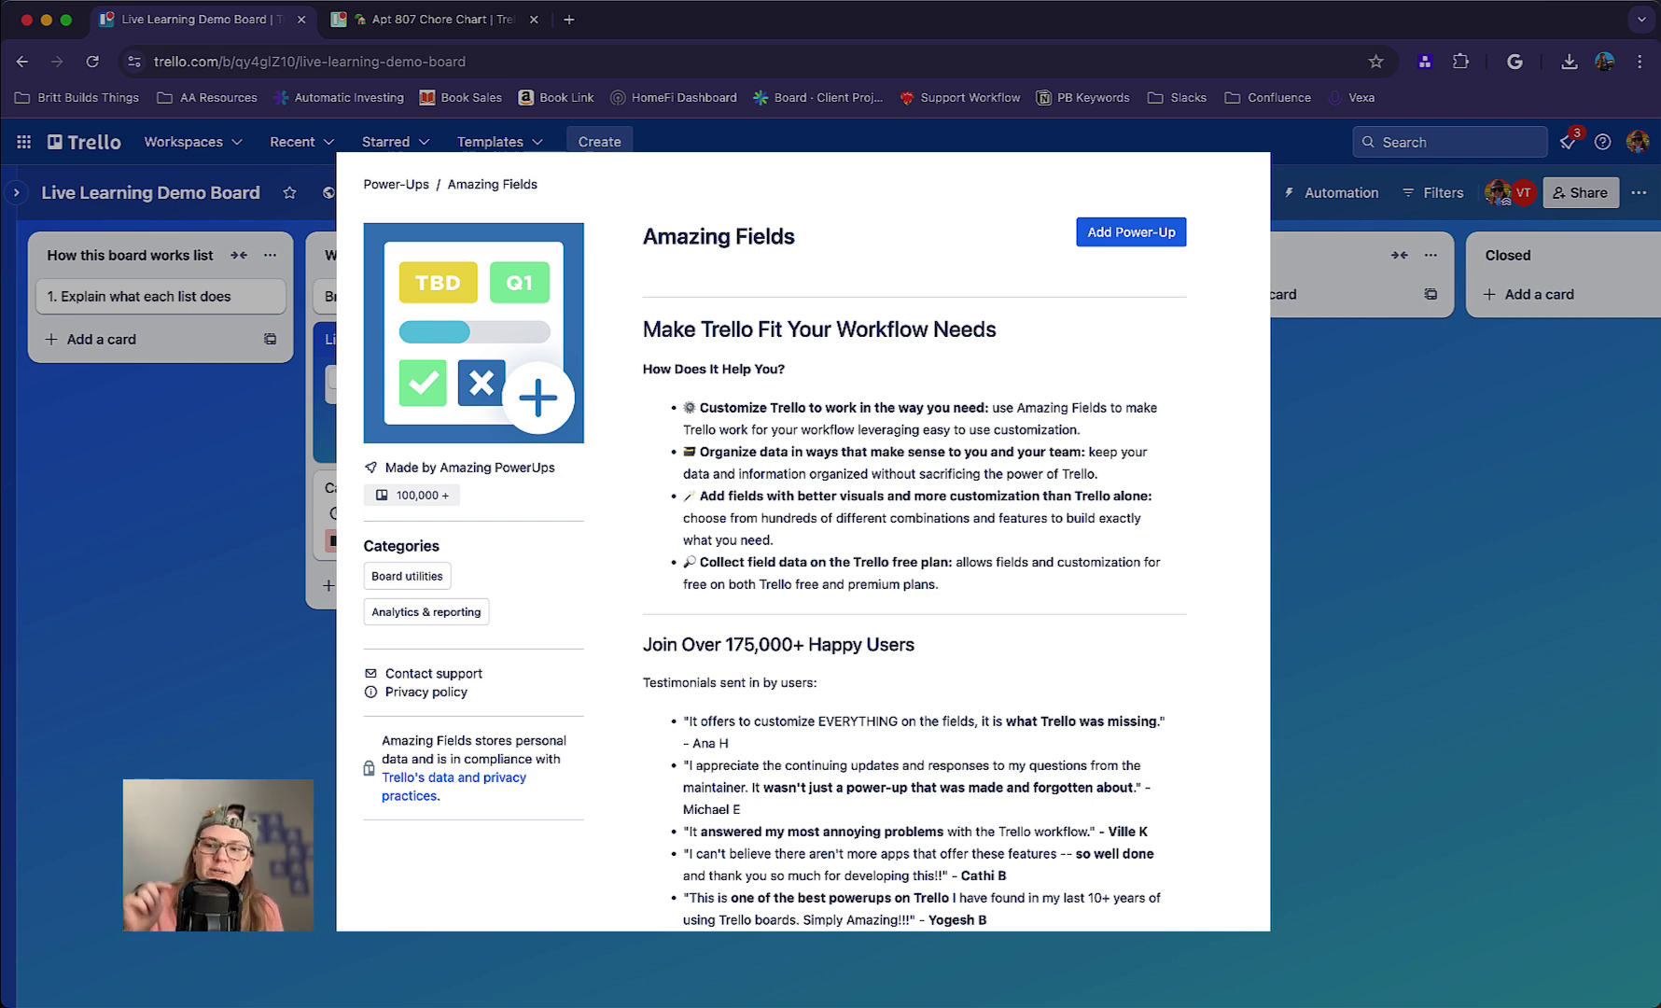
# Dismiss the Amazing Fields Power-Up details to get back to the Live Learning Demo Board
pyautogui.press('Escape')
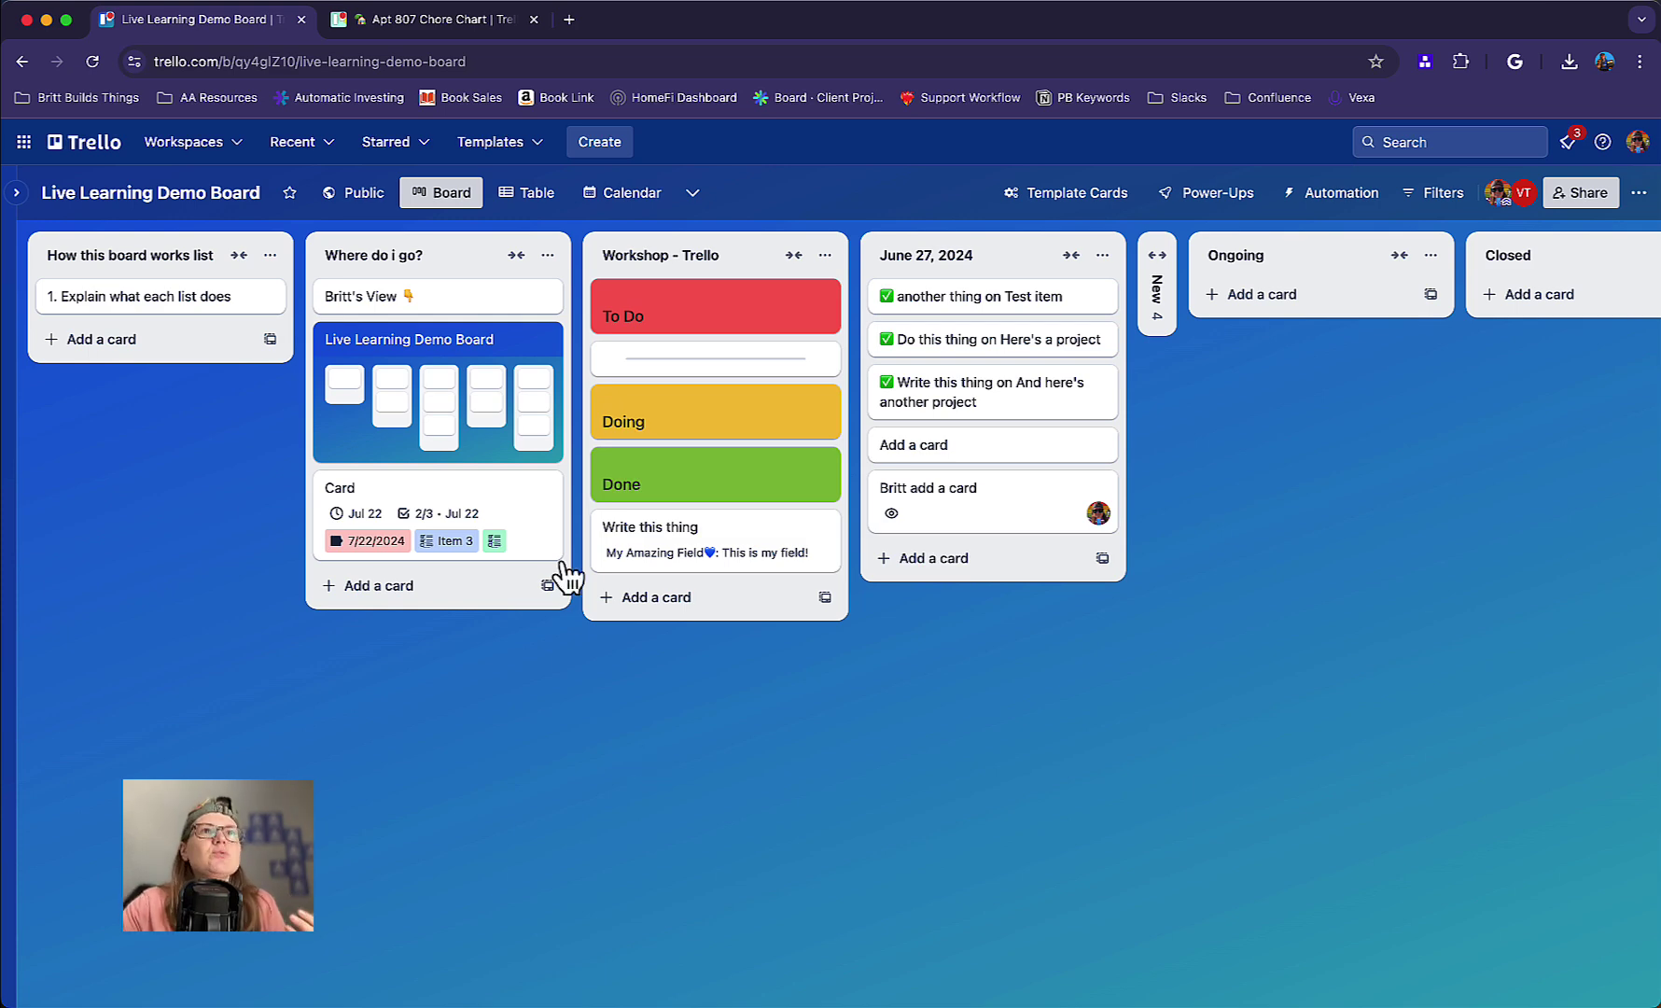
# Show the board as a table and enable the Timeline, Map and Dashboard views
pyautogui.click(556, 203)
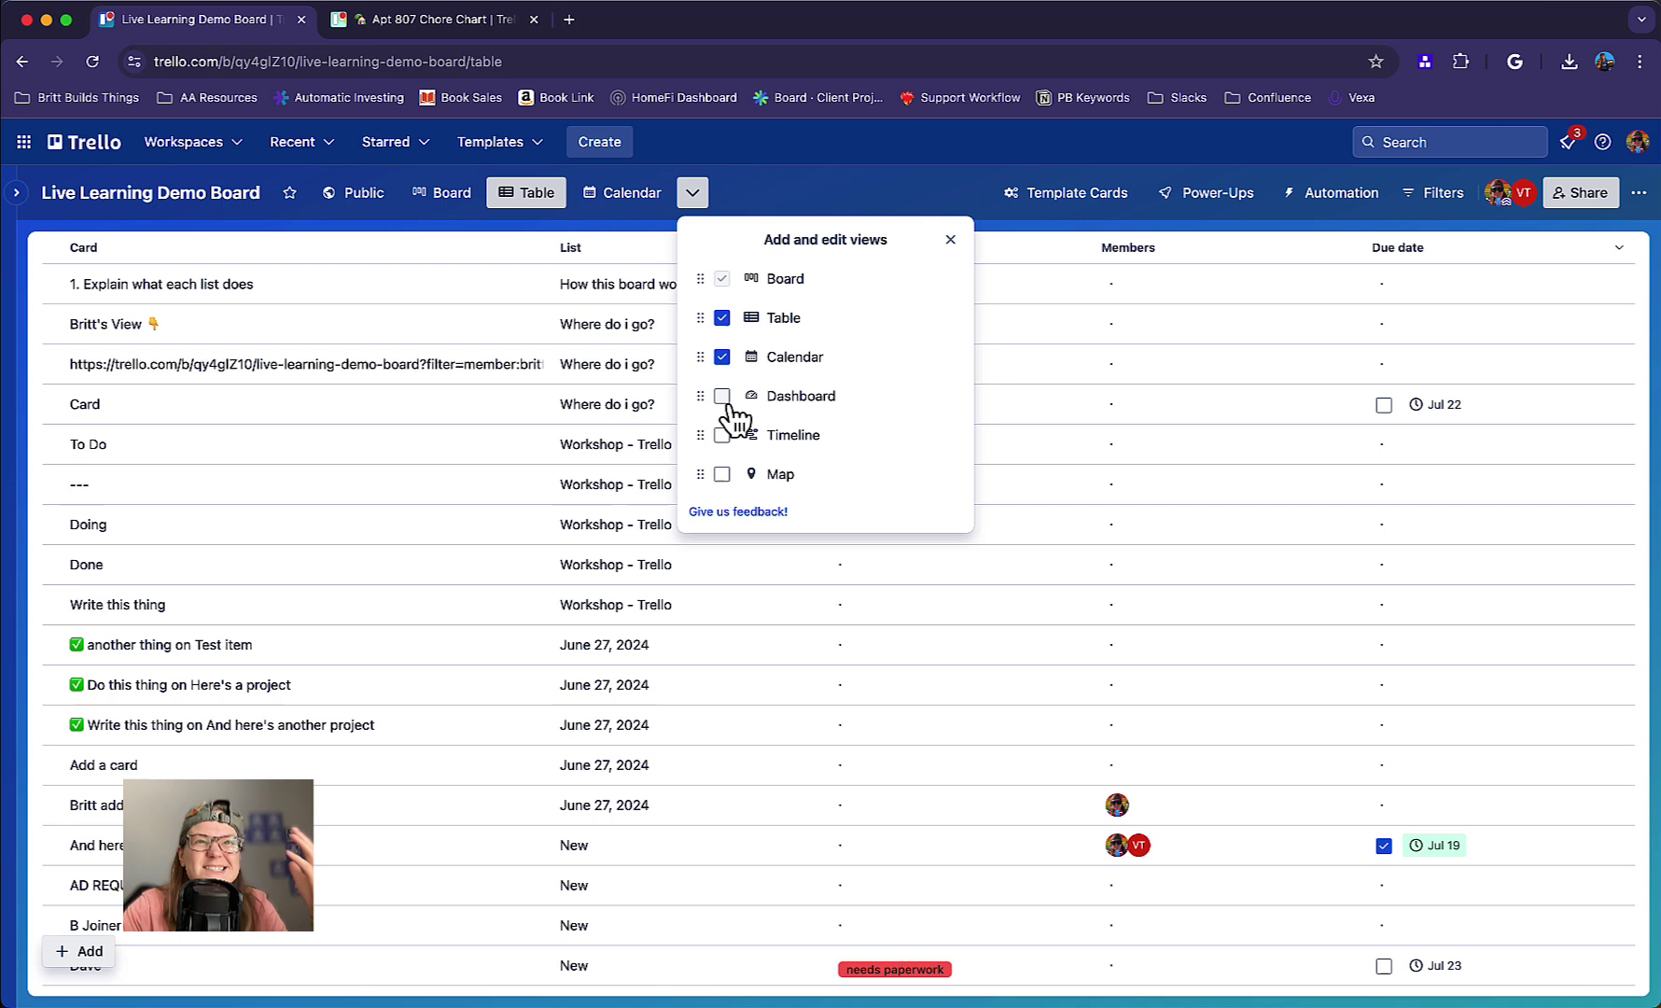
pyautogui.click(722, 435)
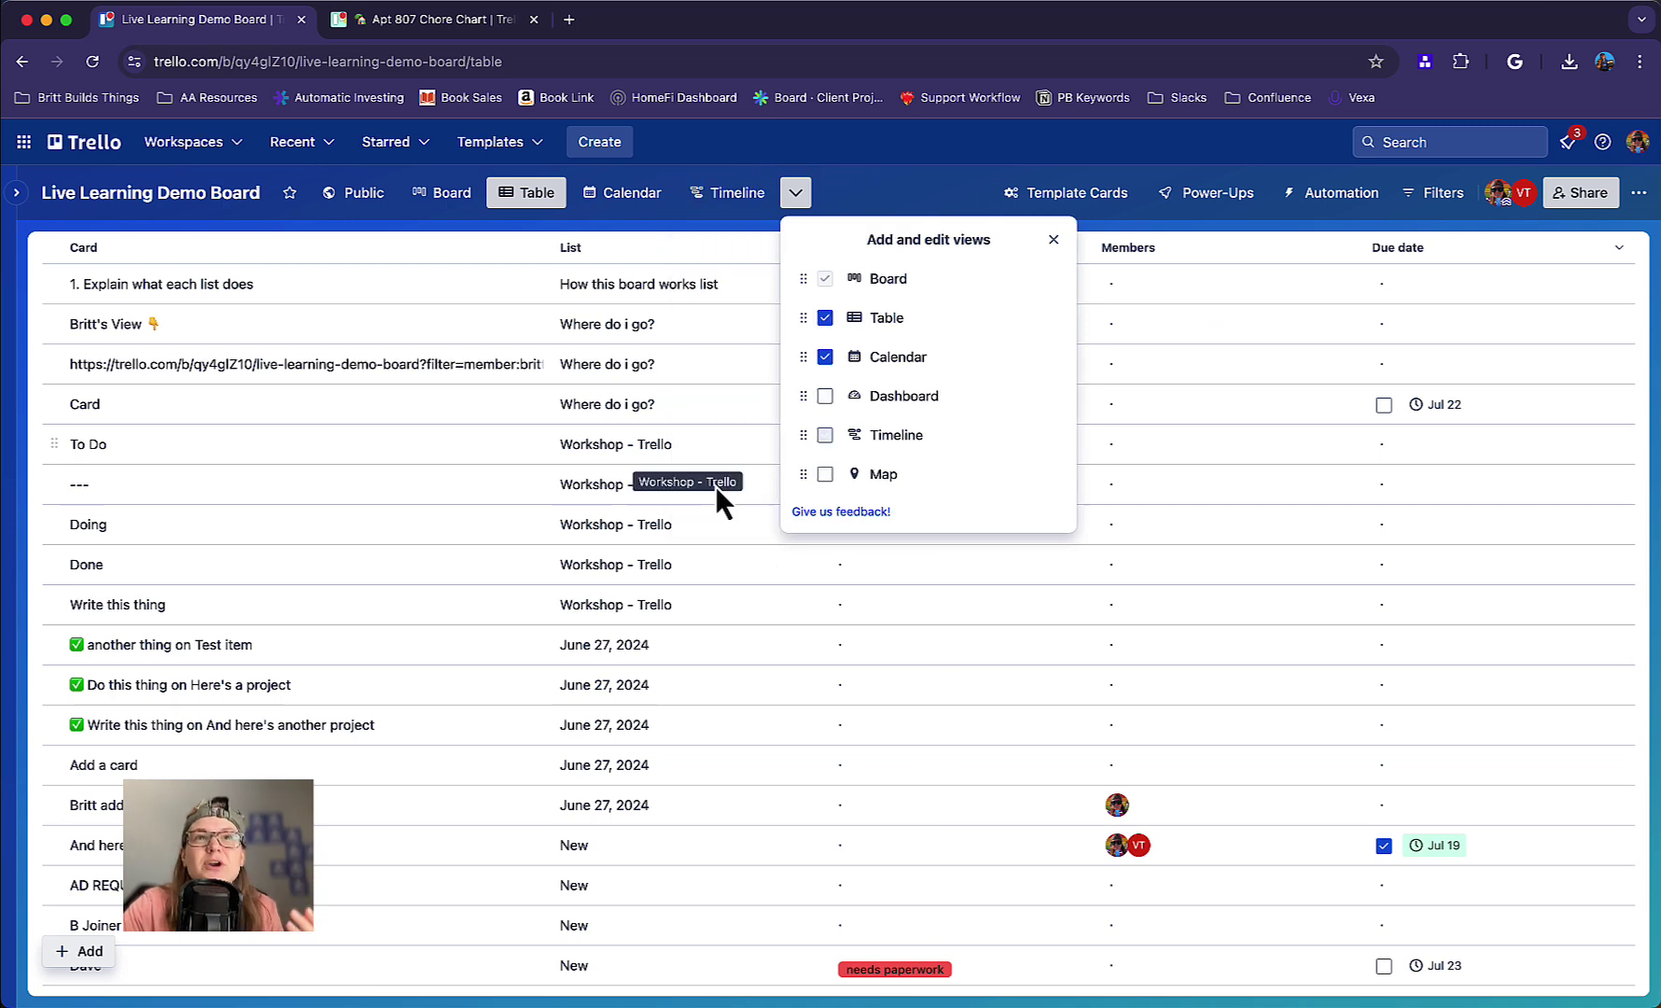
pyautogui.click(824, 474)
pyautogui.click(899, 396)
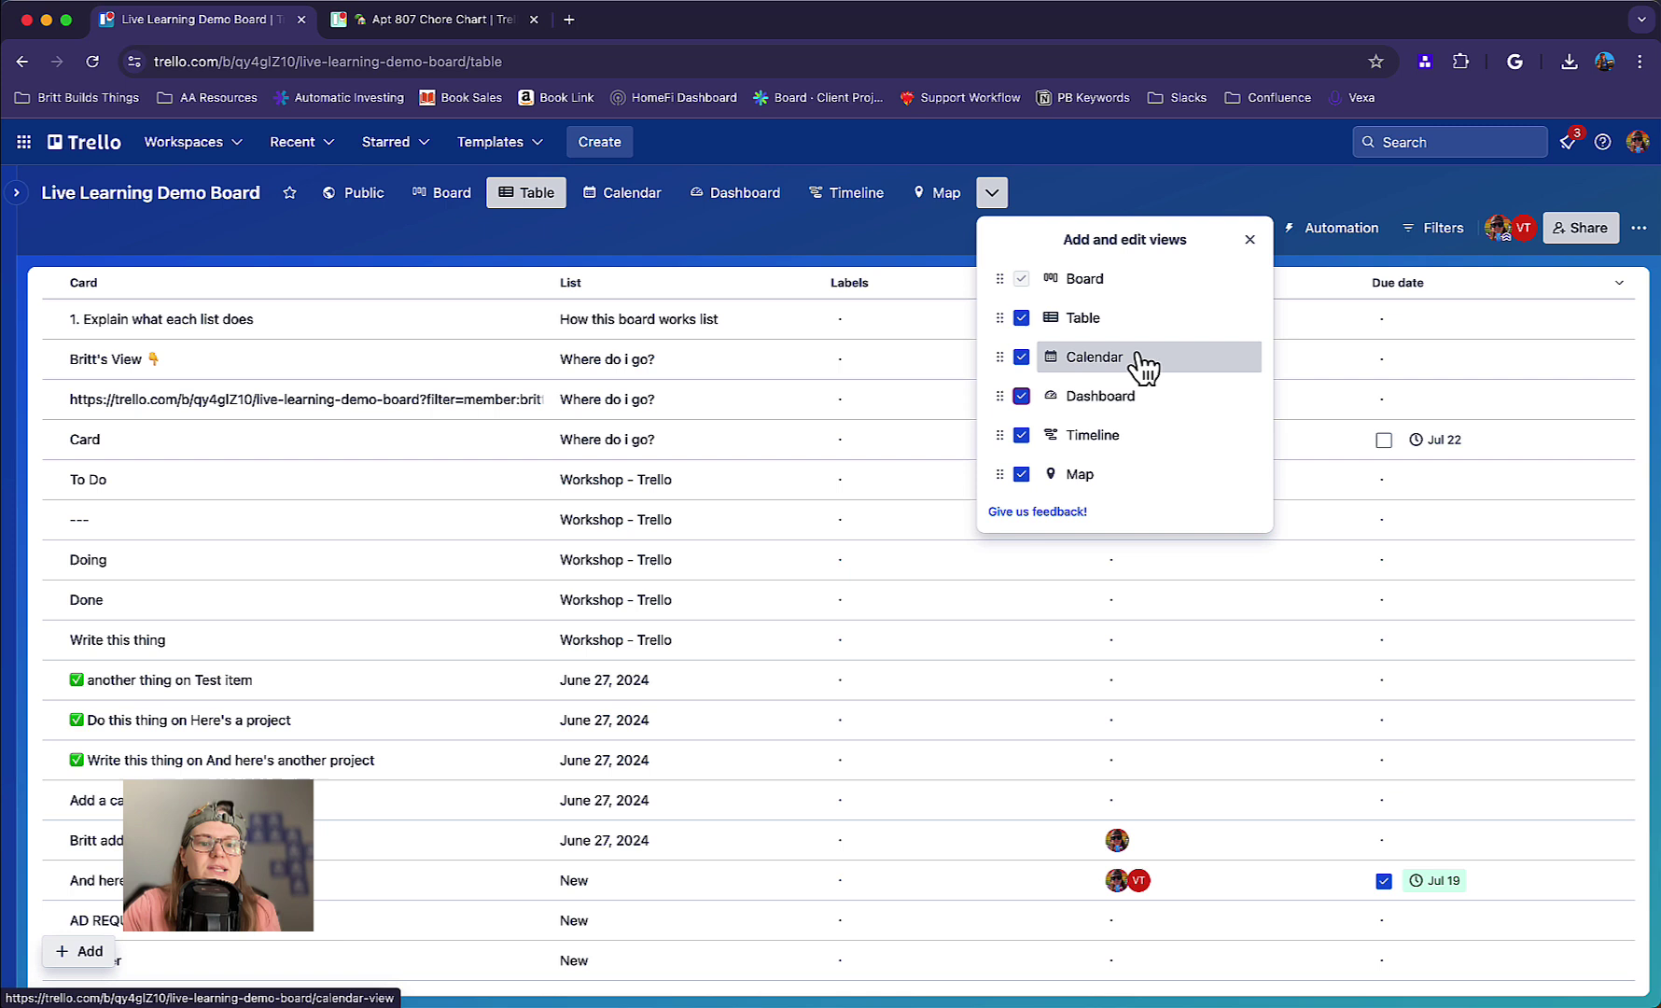
pyautogui.click(1021, 356)
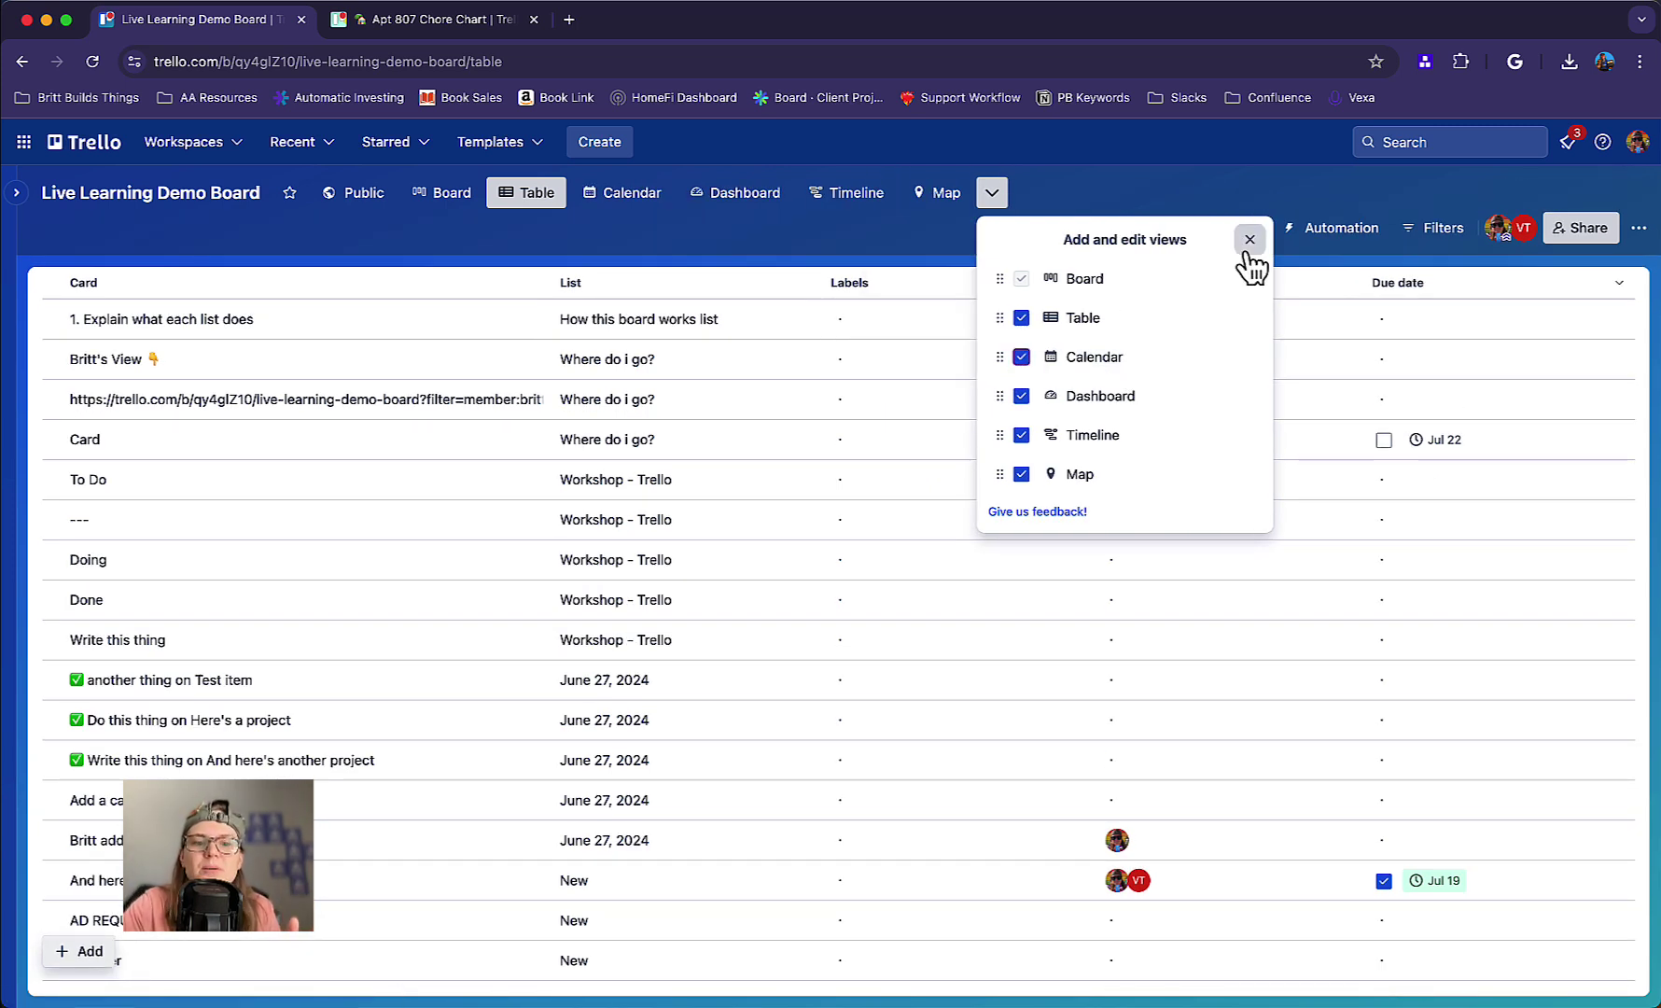
pyautogui.click(1250, 243)
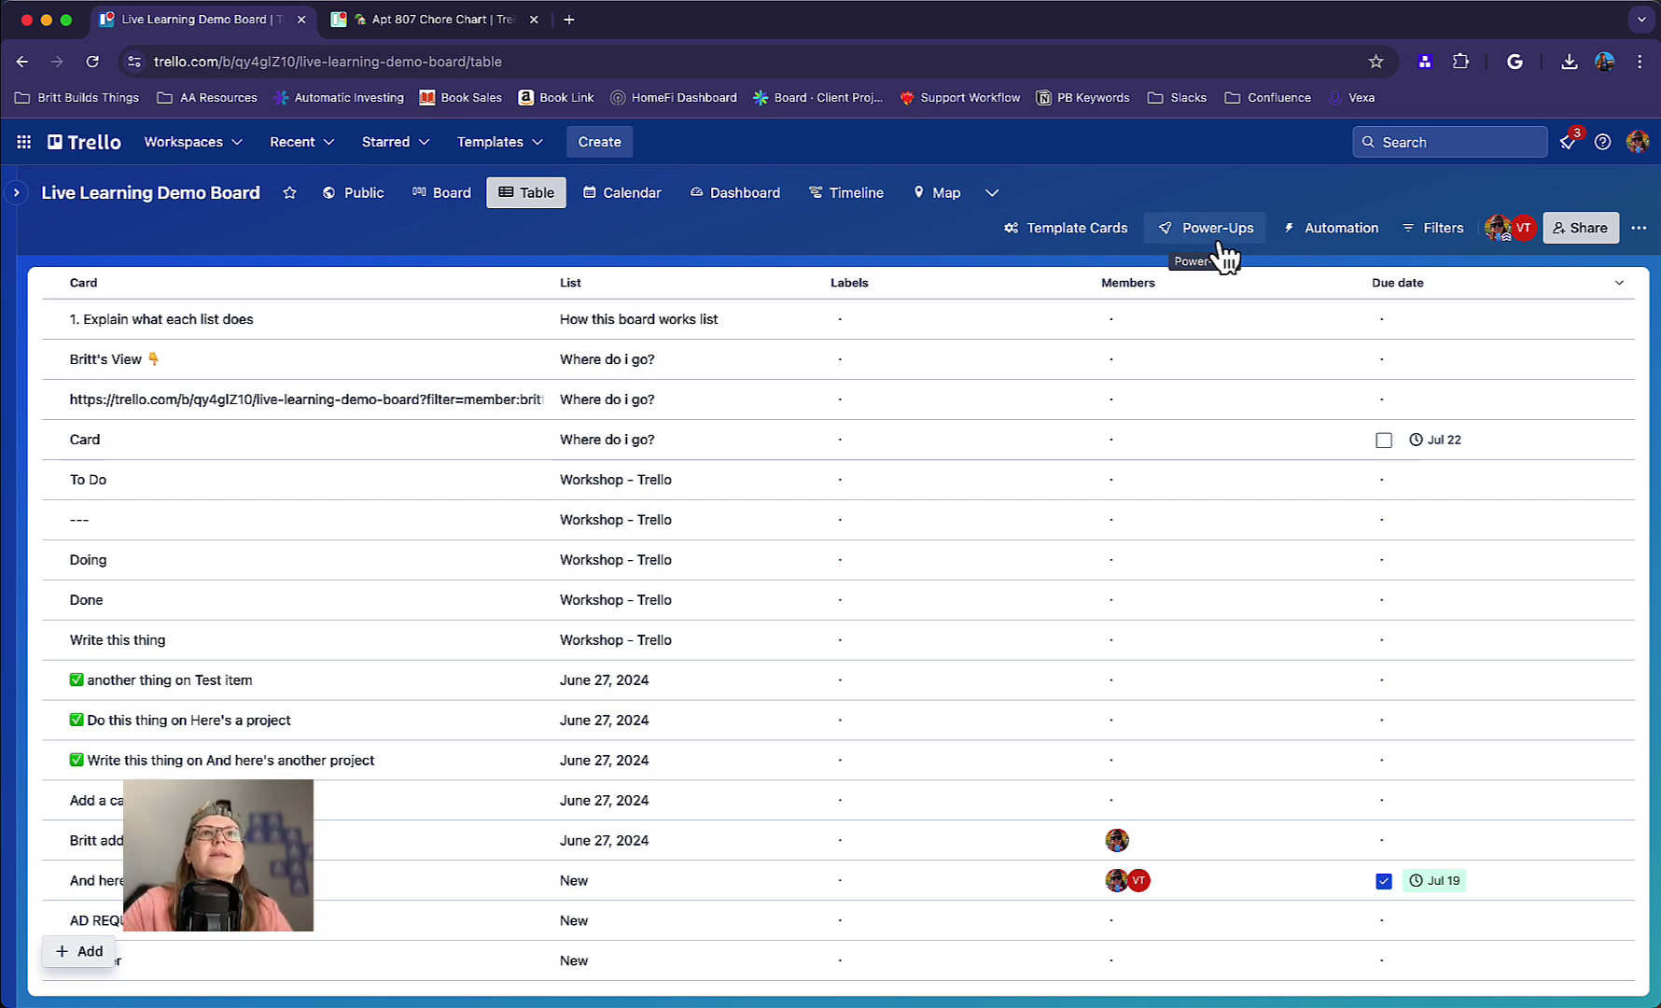
# In the calendar, move the needs paperwork card from Tue 23 to Wed 24
pyautogui.click(615, 200)
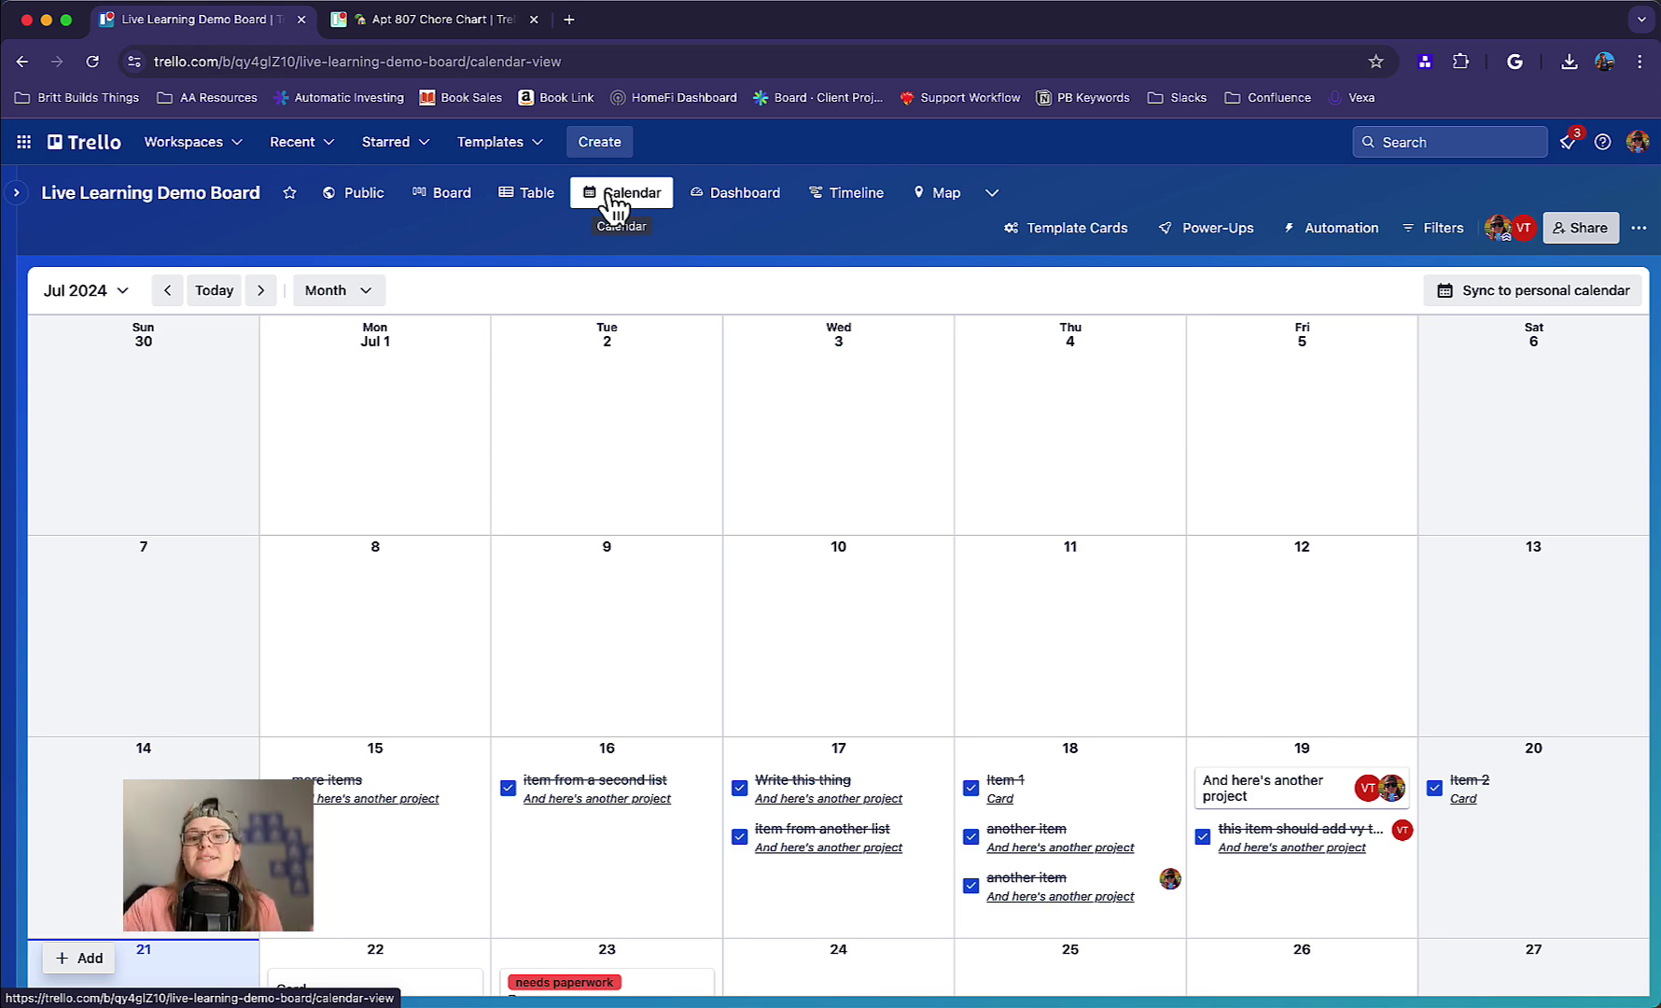
pyautogui.scroll(-3, 886, 666)
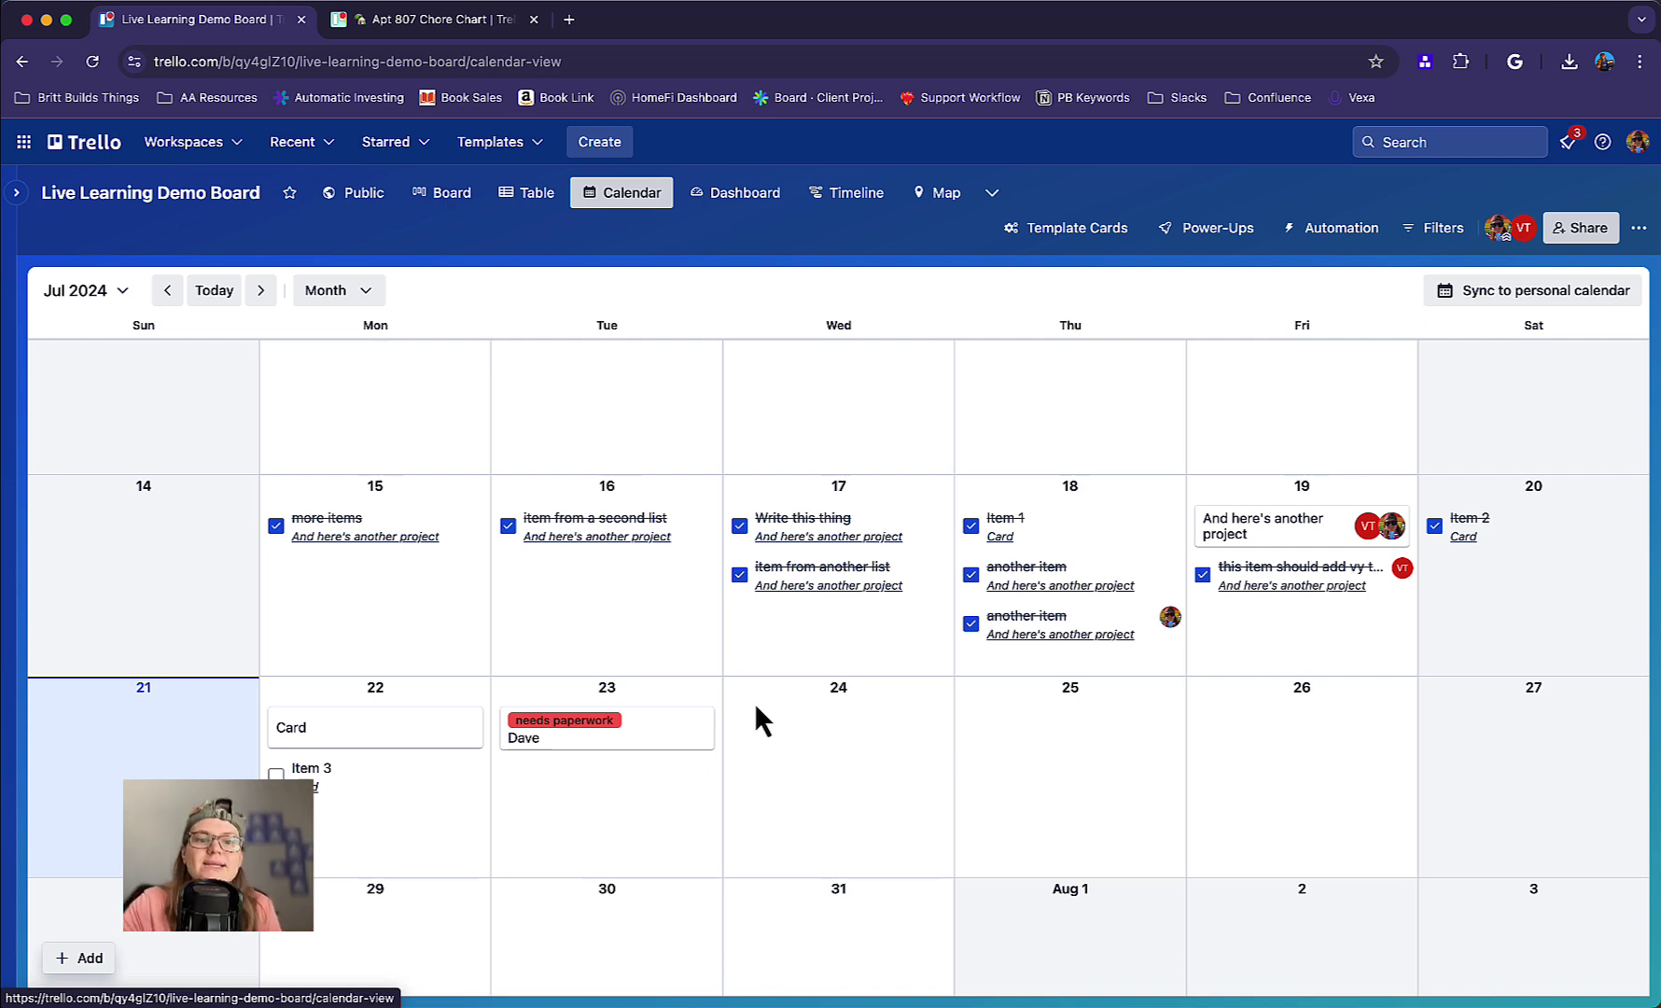
pyautogui.scroll(-1, 756, 707)
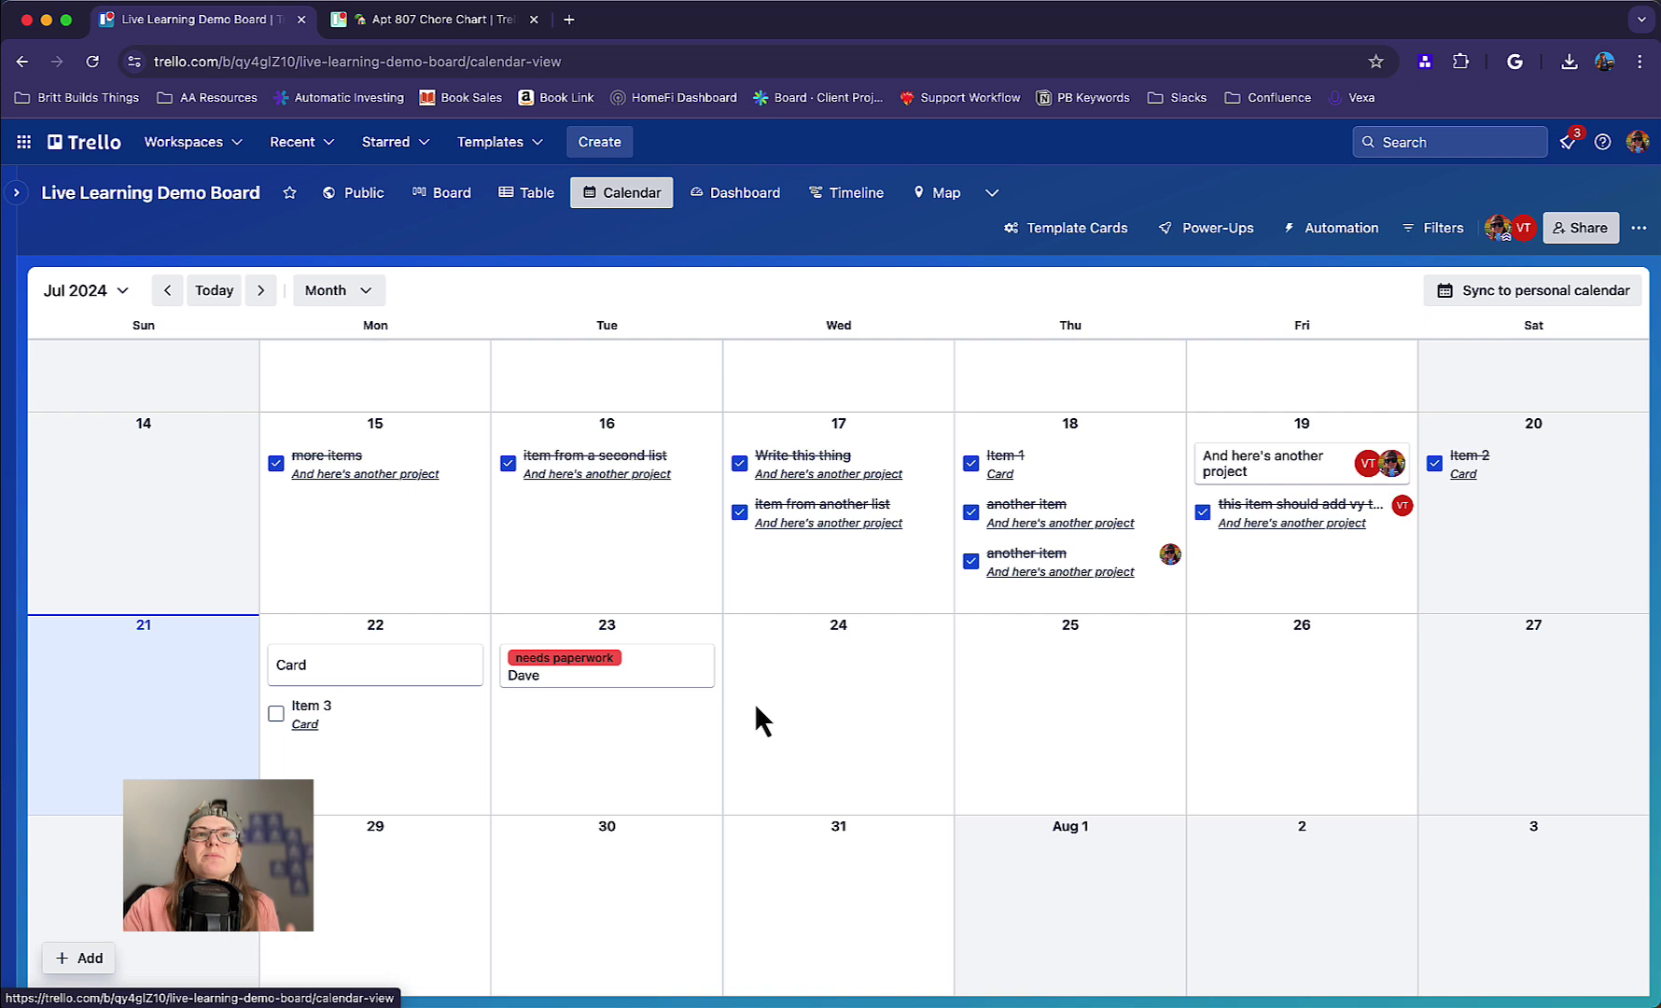
pyautogui.moveTo(614, 687); pyautogui.dragTo(789, 686)
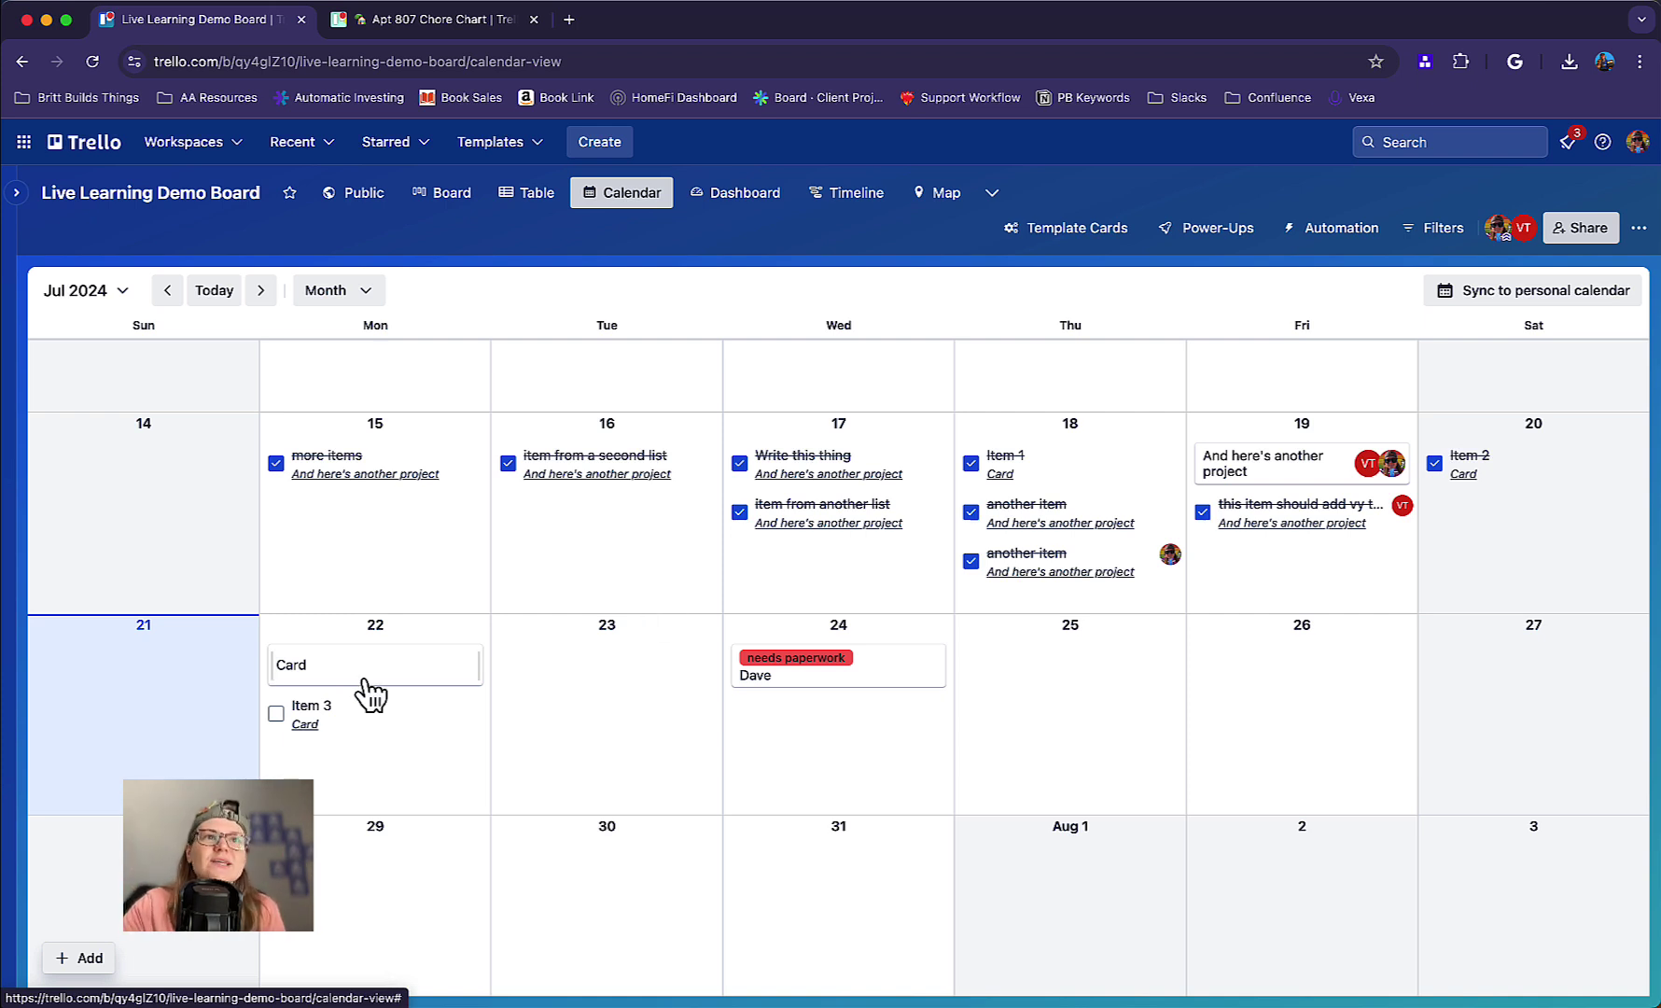
pyautogui.moveTo(389, 679)
pyautogui.mouseDown()
pyautogui.moveTo(583, 688)
pyautogui.moveTo(392, 675)
pyautogui.mouseUp()
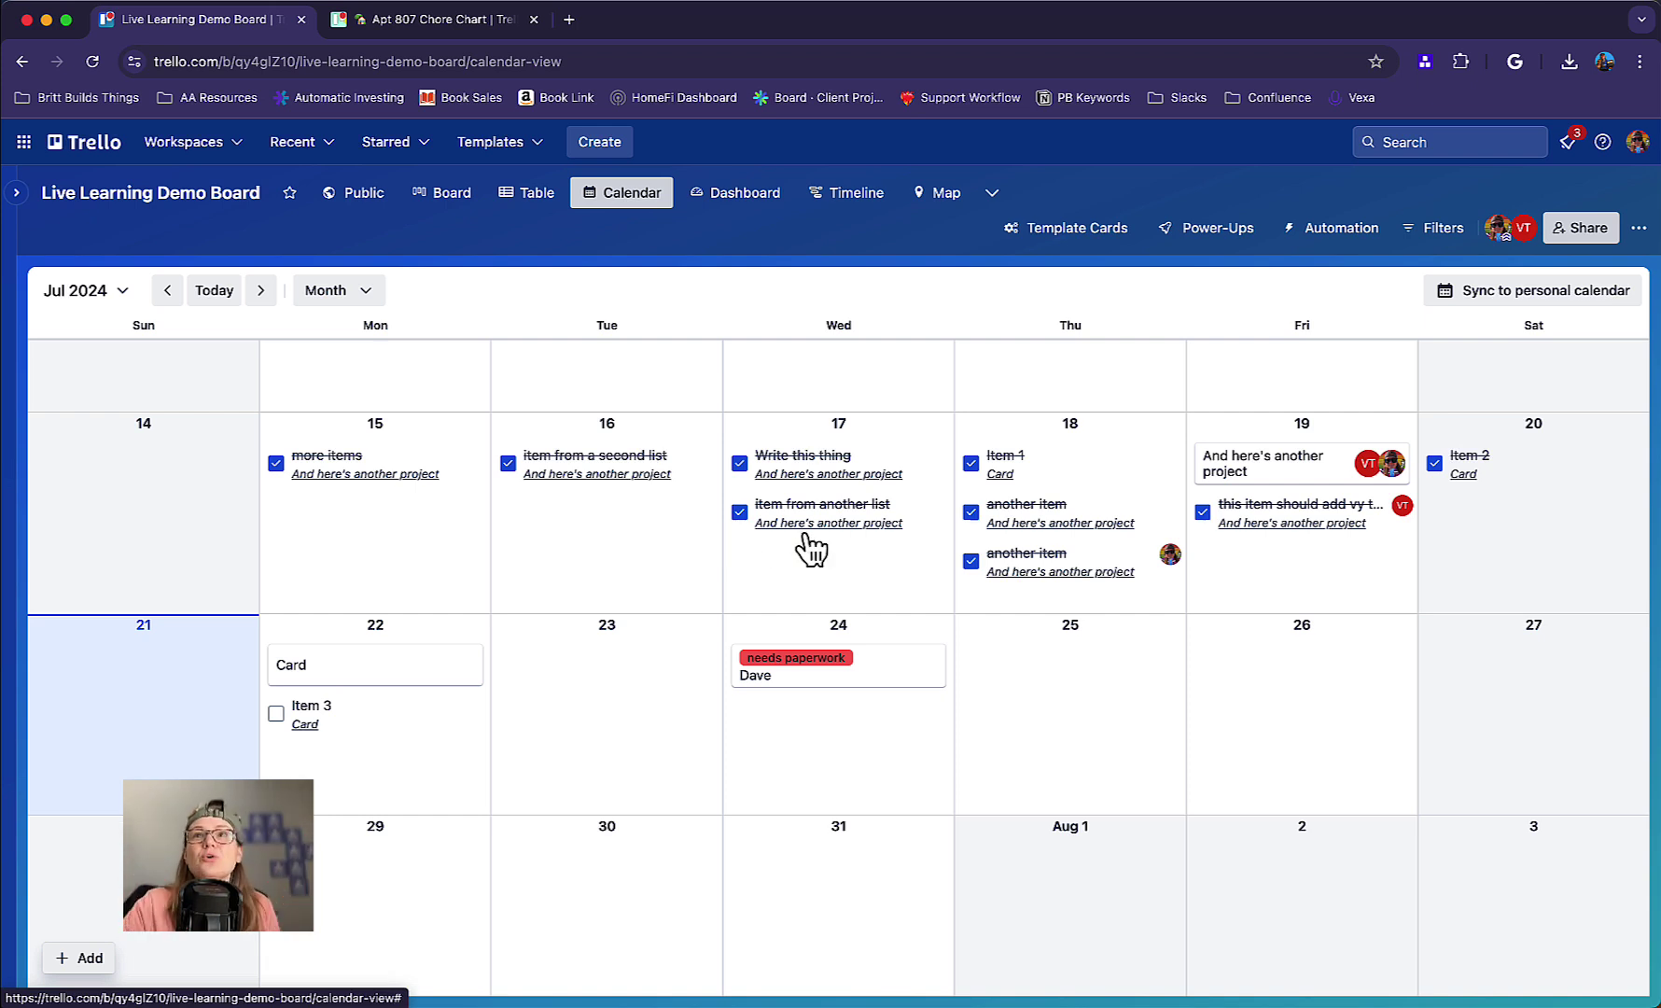
# Filter to cards assigned to me, then view the board on its map
pyautogui.click(1434, 233)
pyautogui.click(1309, 492)
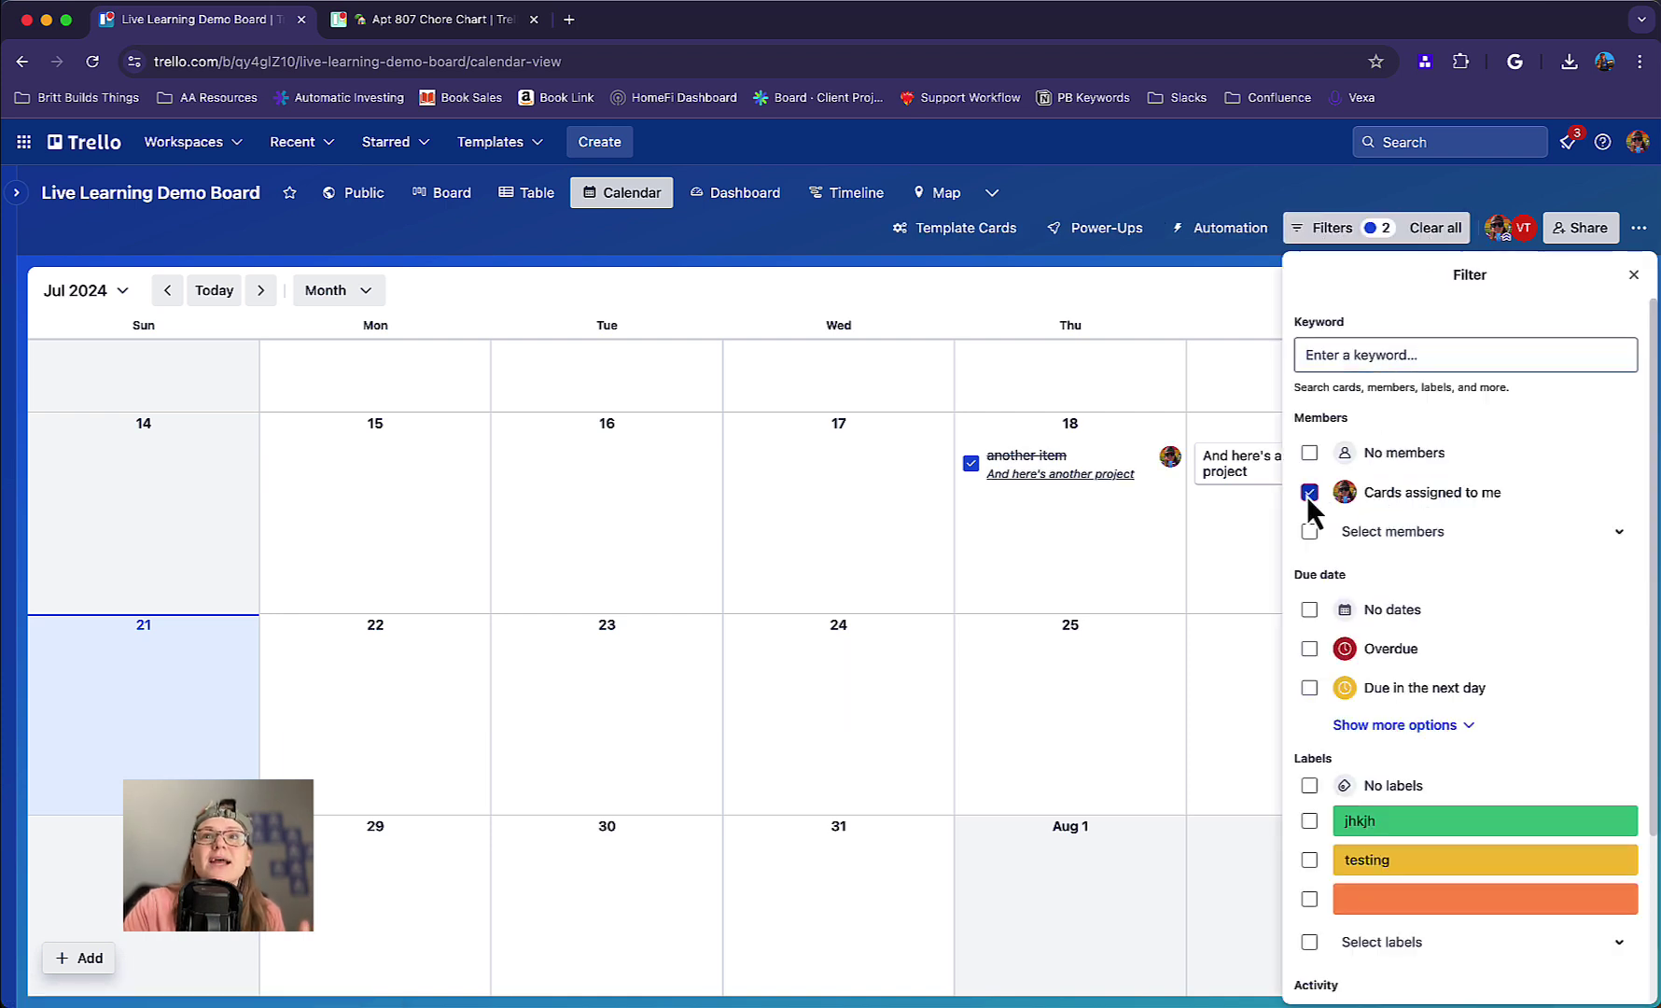
pyautogui.click(998, 716)
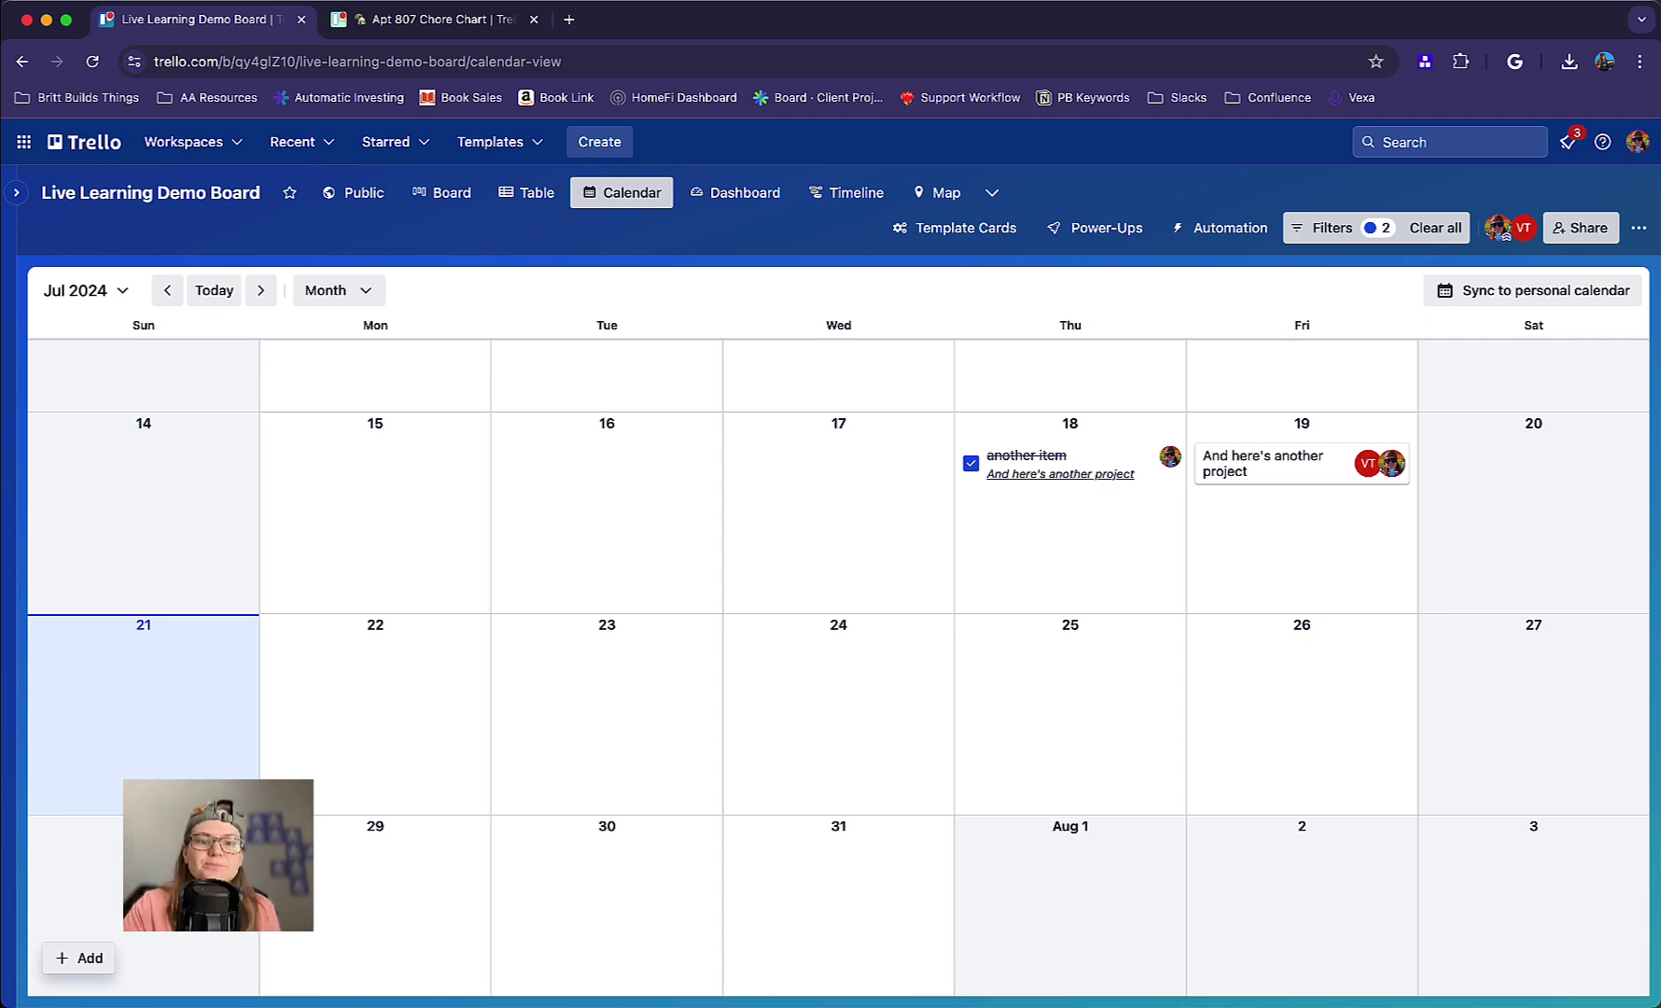
pyautogui.click(944, 192)
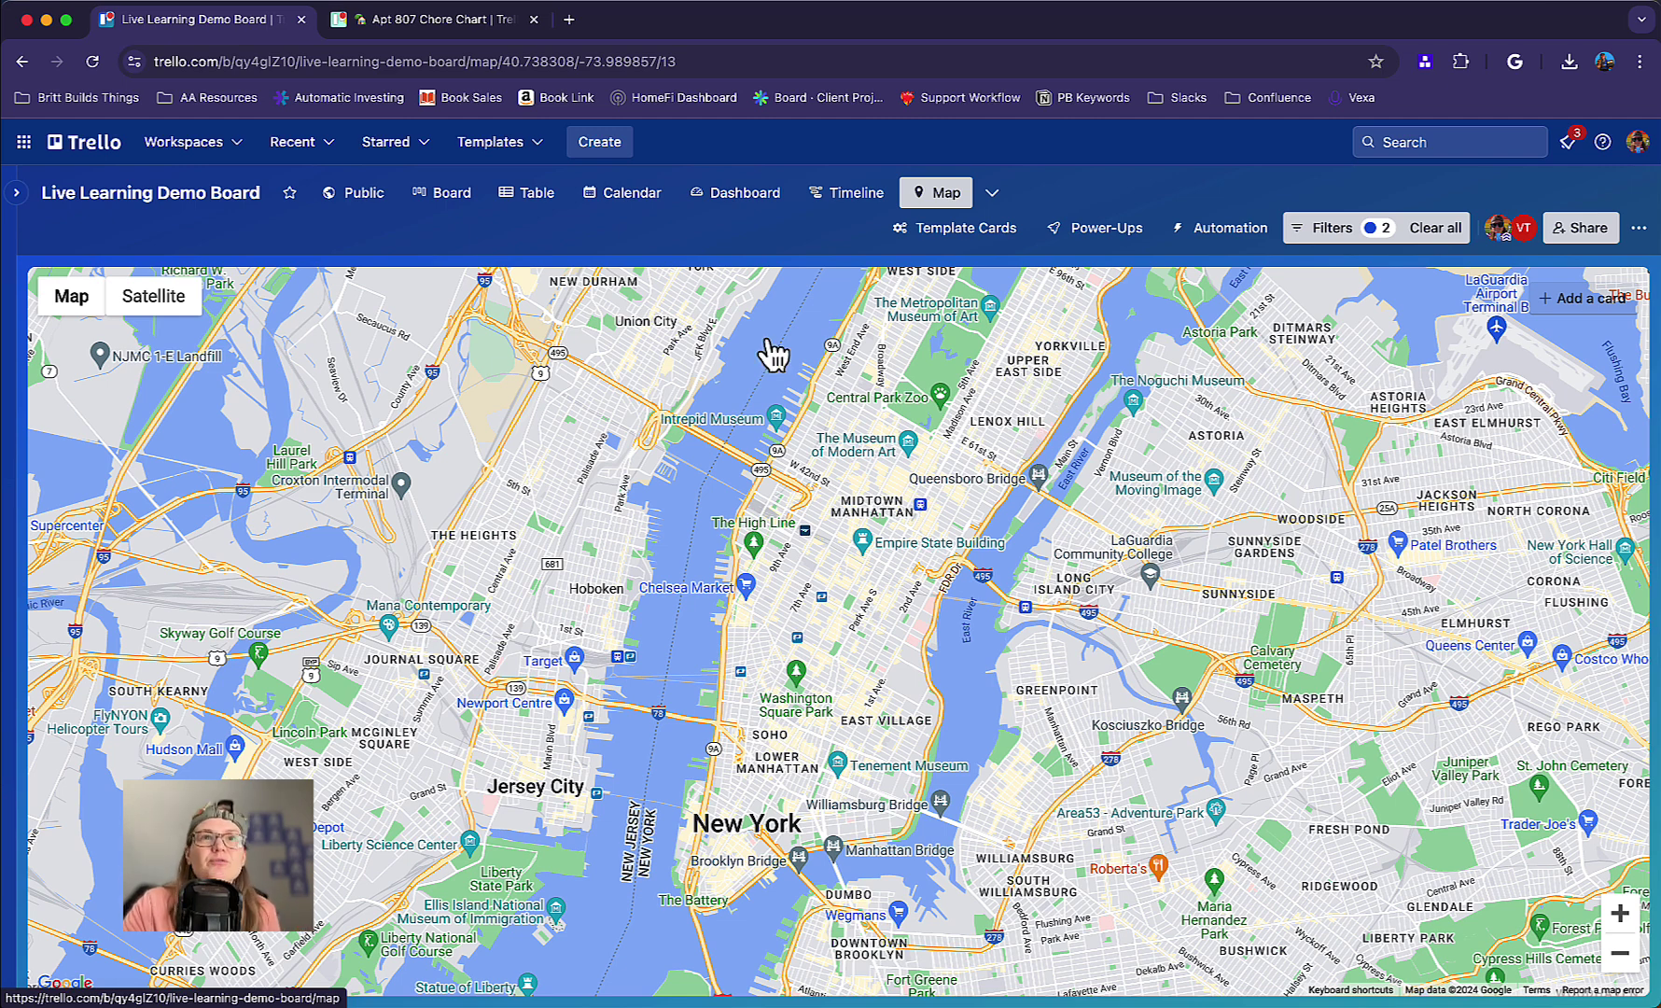
# Open the [TRIPS] Dublin board's map, zoom into Phoenix Park and back out
pyautogui.write('bdublin')
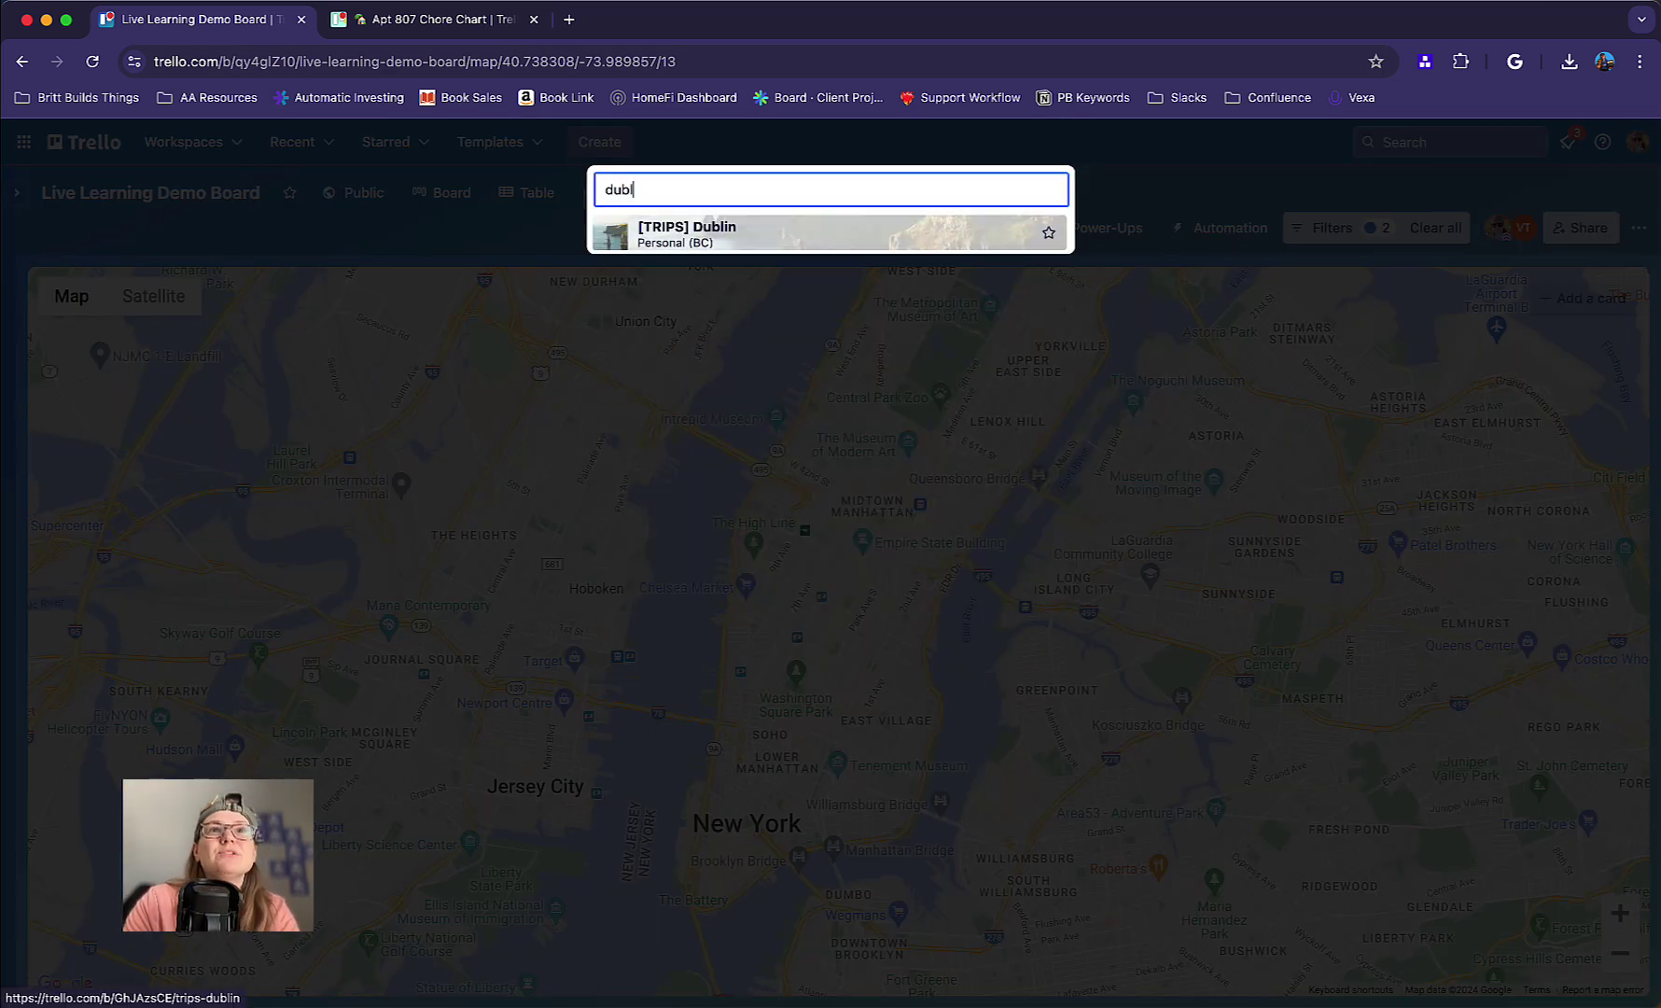
pyautogui.click(714, 240)
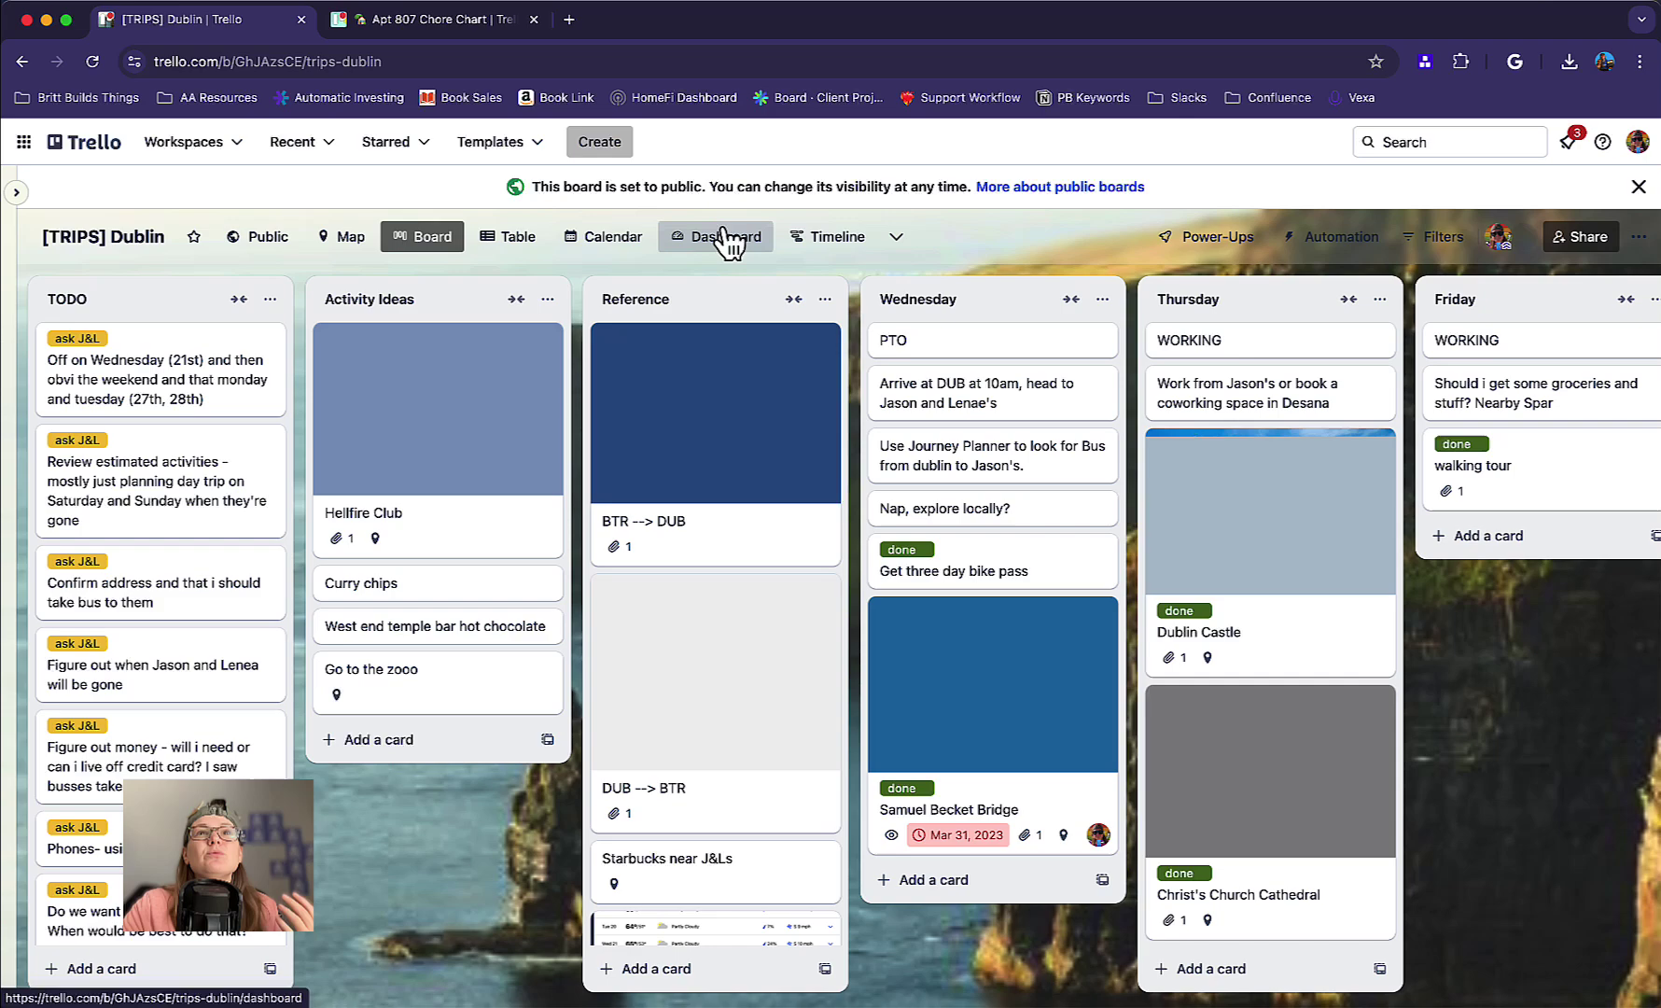
pyautogui.click(895, 237)
pyautogui.click(339, 237)
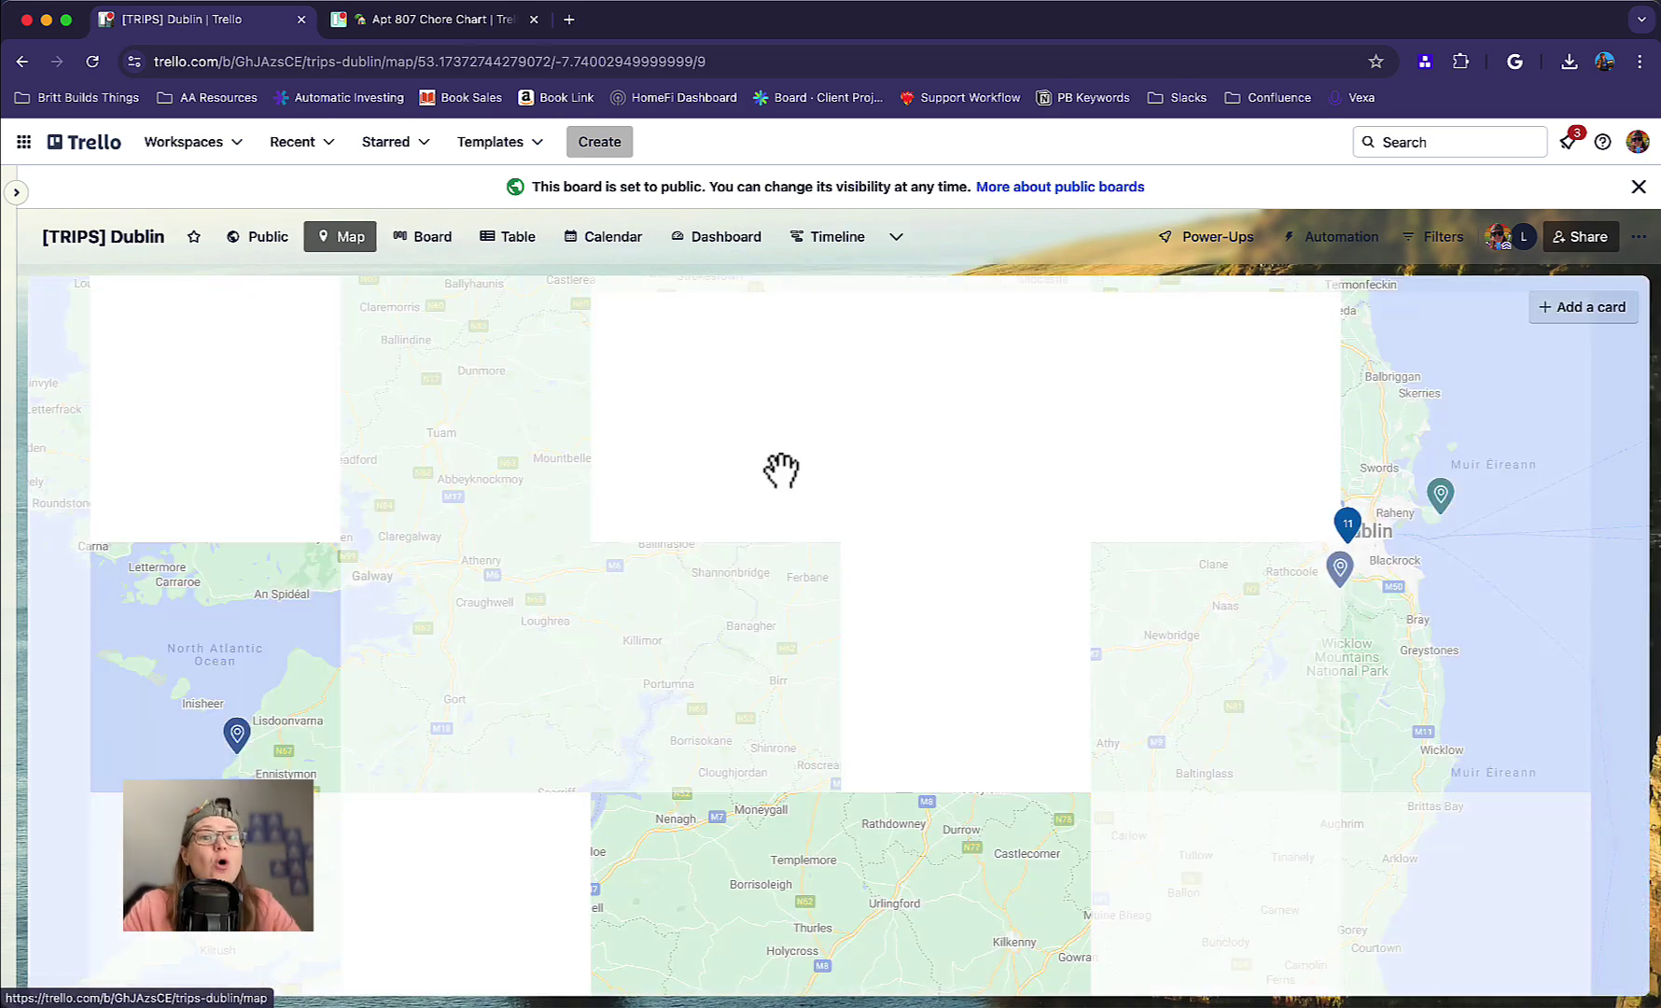
pyautogui.scroll(5, 1260, 601)
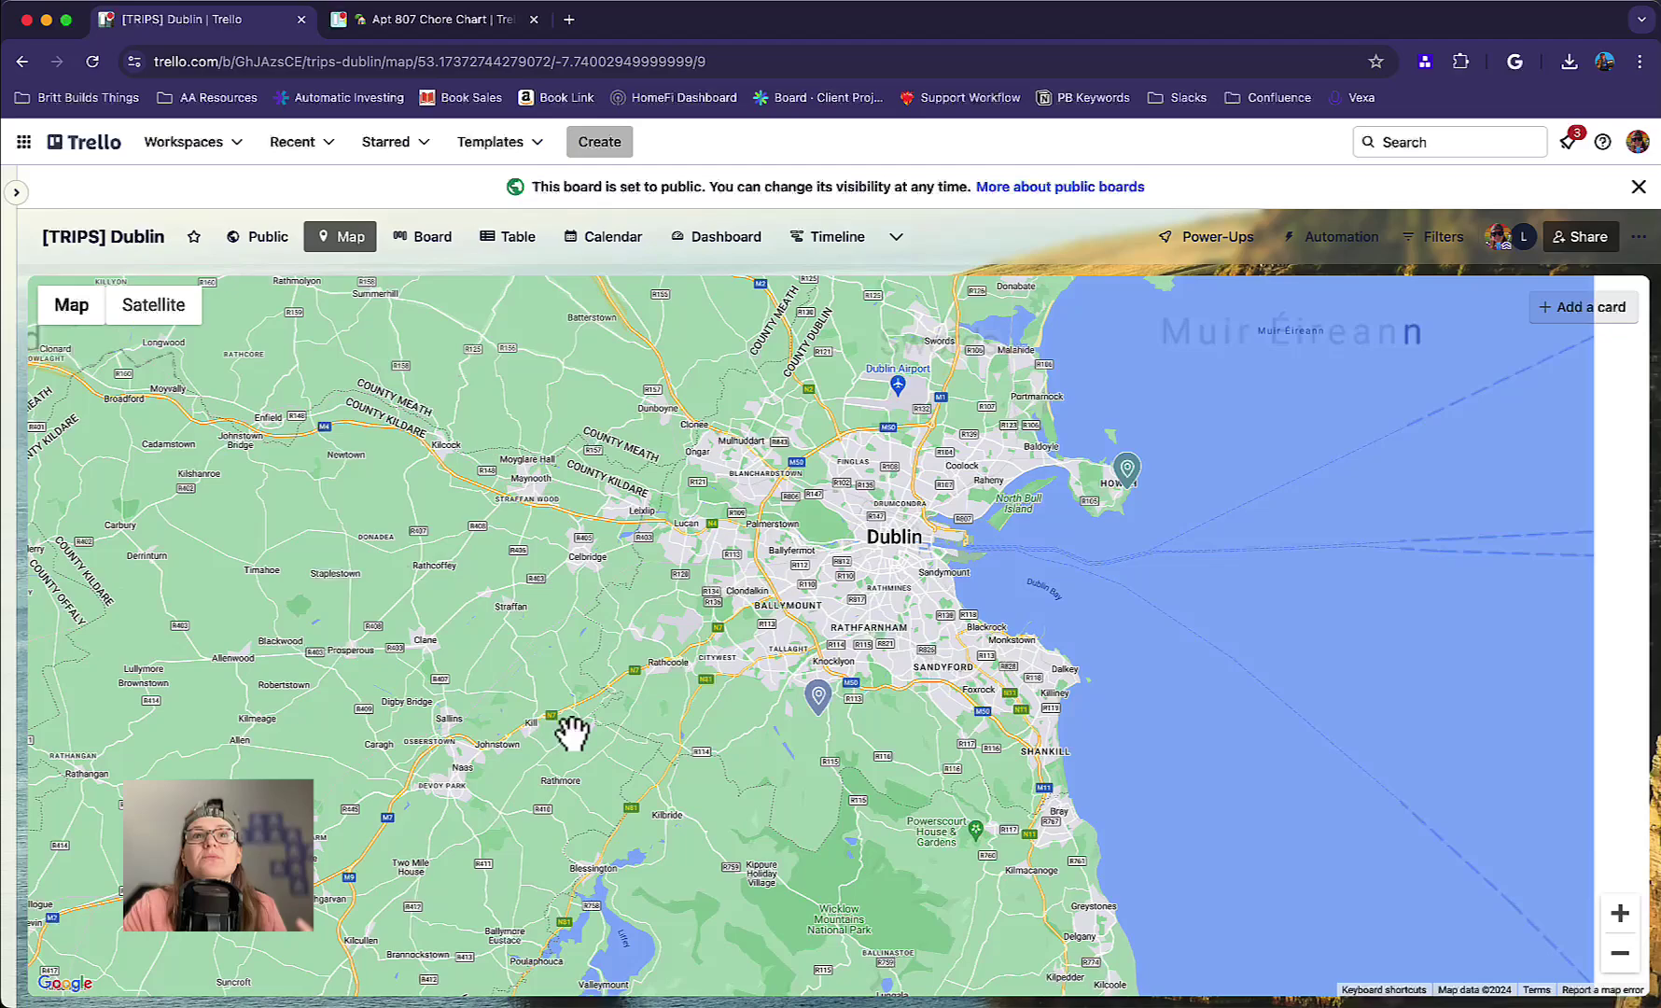
pyautogui.scroll(3, 660, 536)
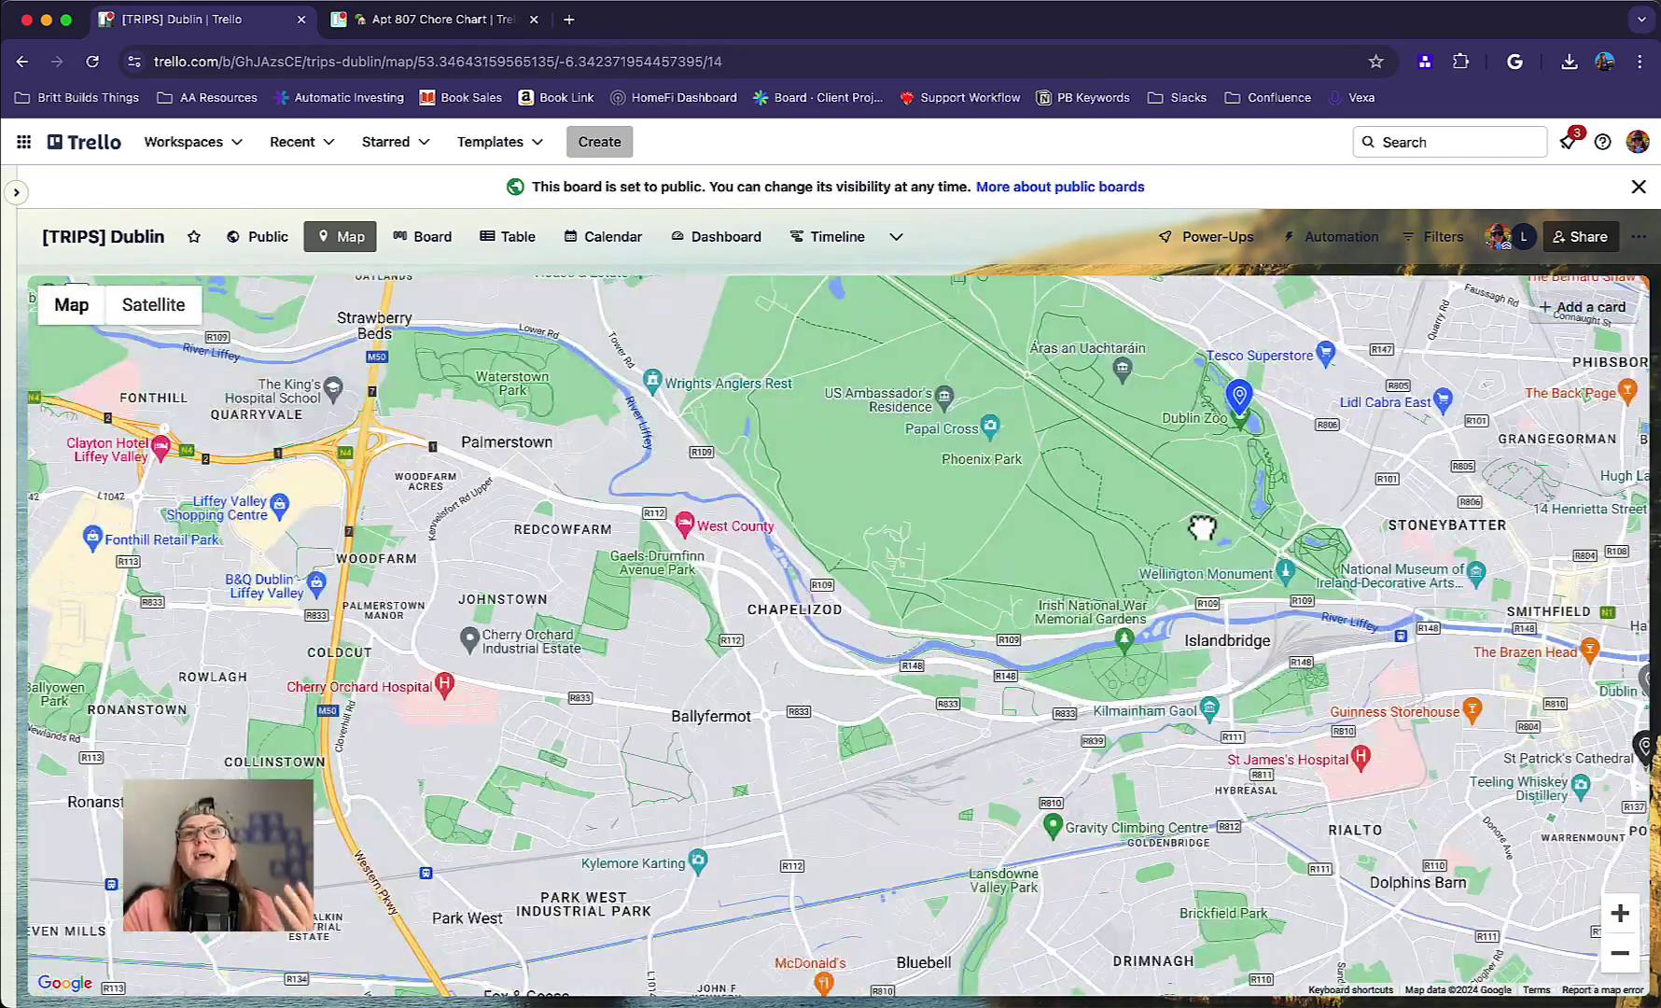
pyautogui.moveTo(1197, 530); pyautogui.dragTo(929, 659)
pyautogui.scroll(2, 924, 602)
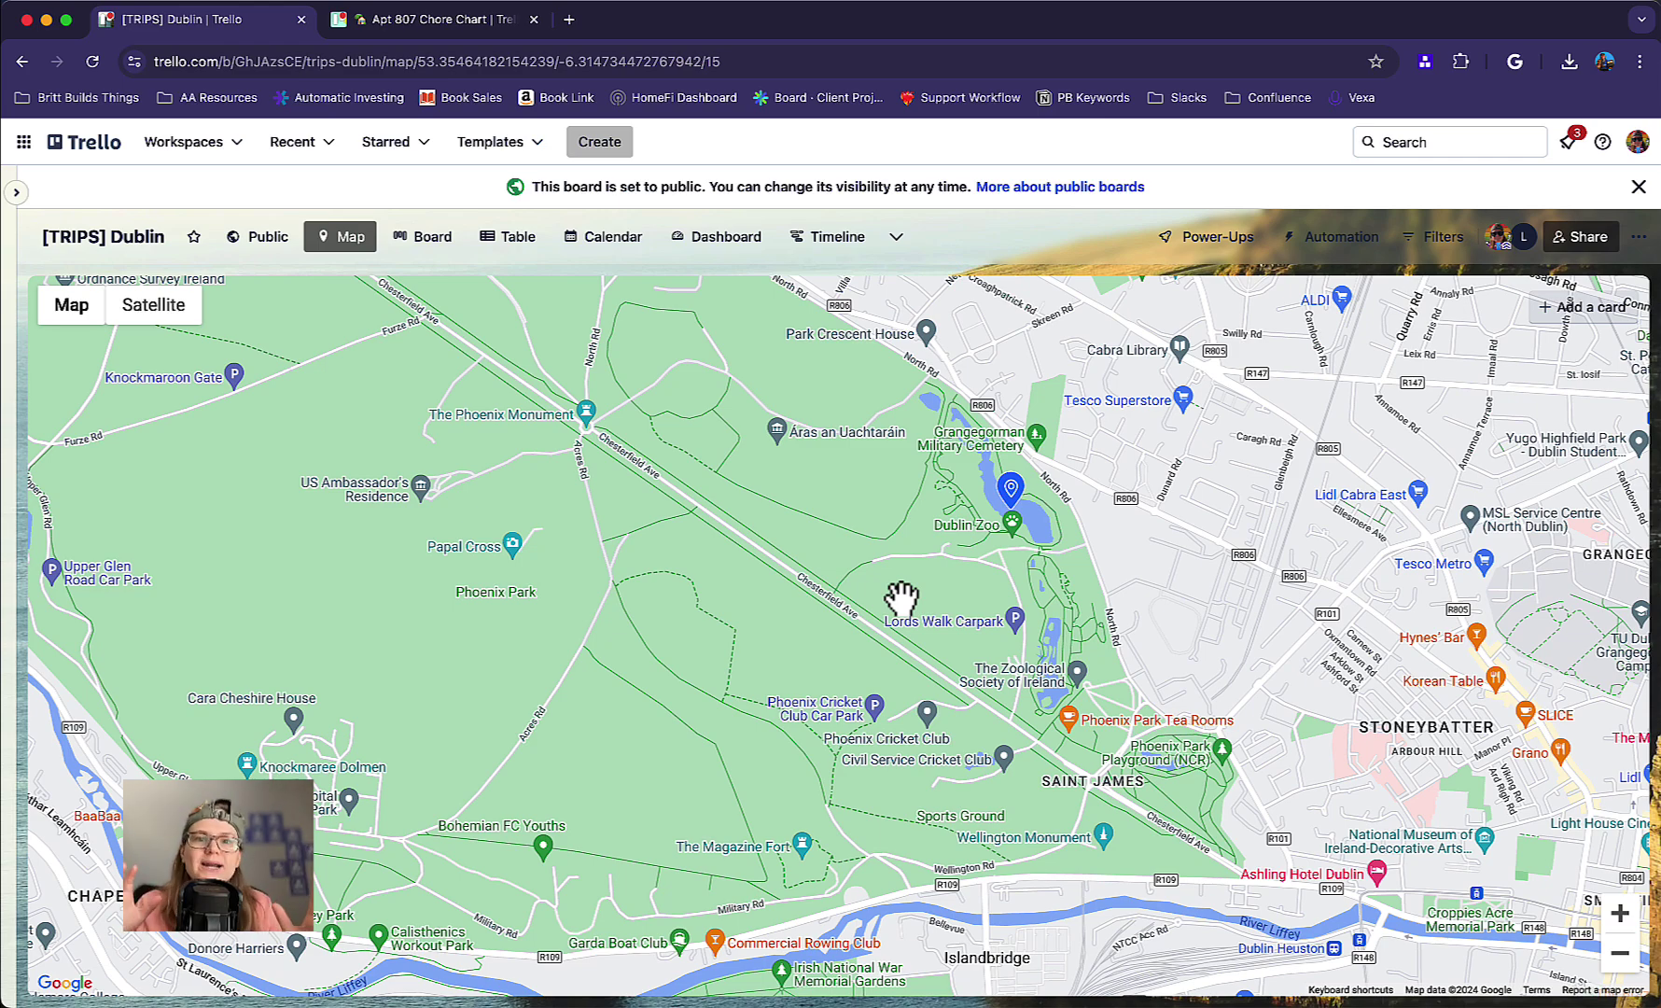
pyautogui.scroll(-3, 901, 597)
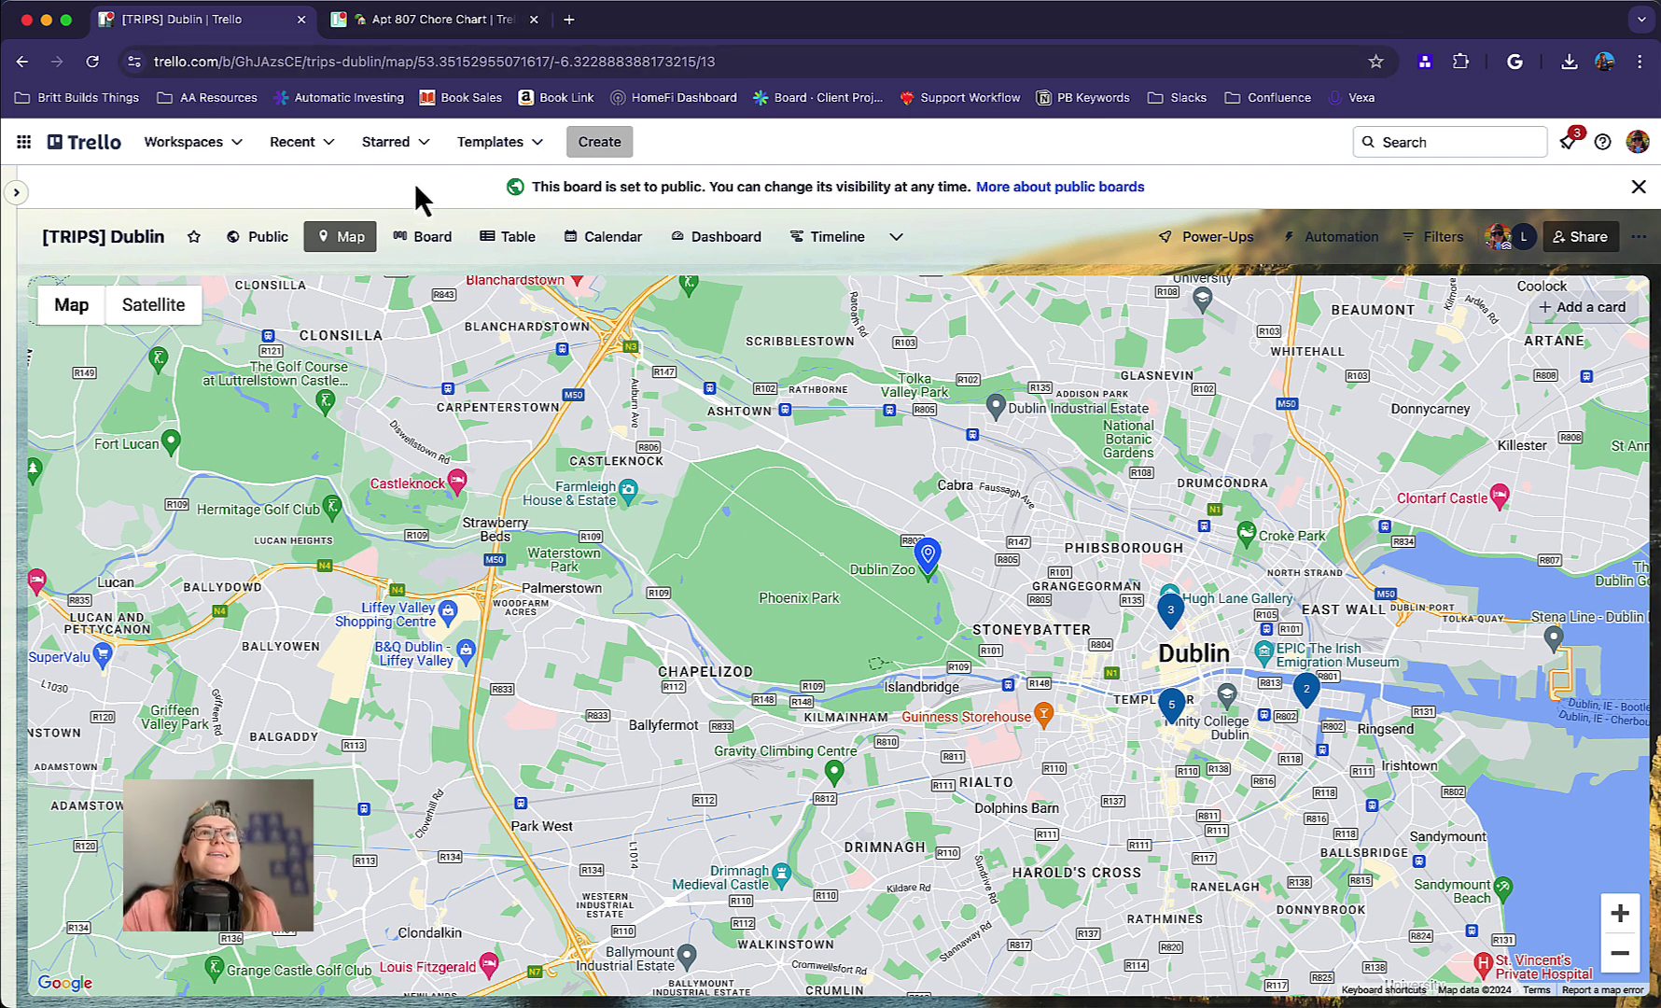
# View the Dublin timeline, then open the demo board's timeline with all filters cleared
pyautogui.click(825, 239)
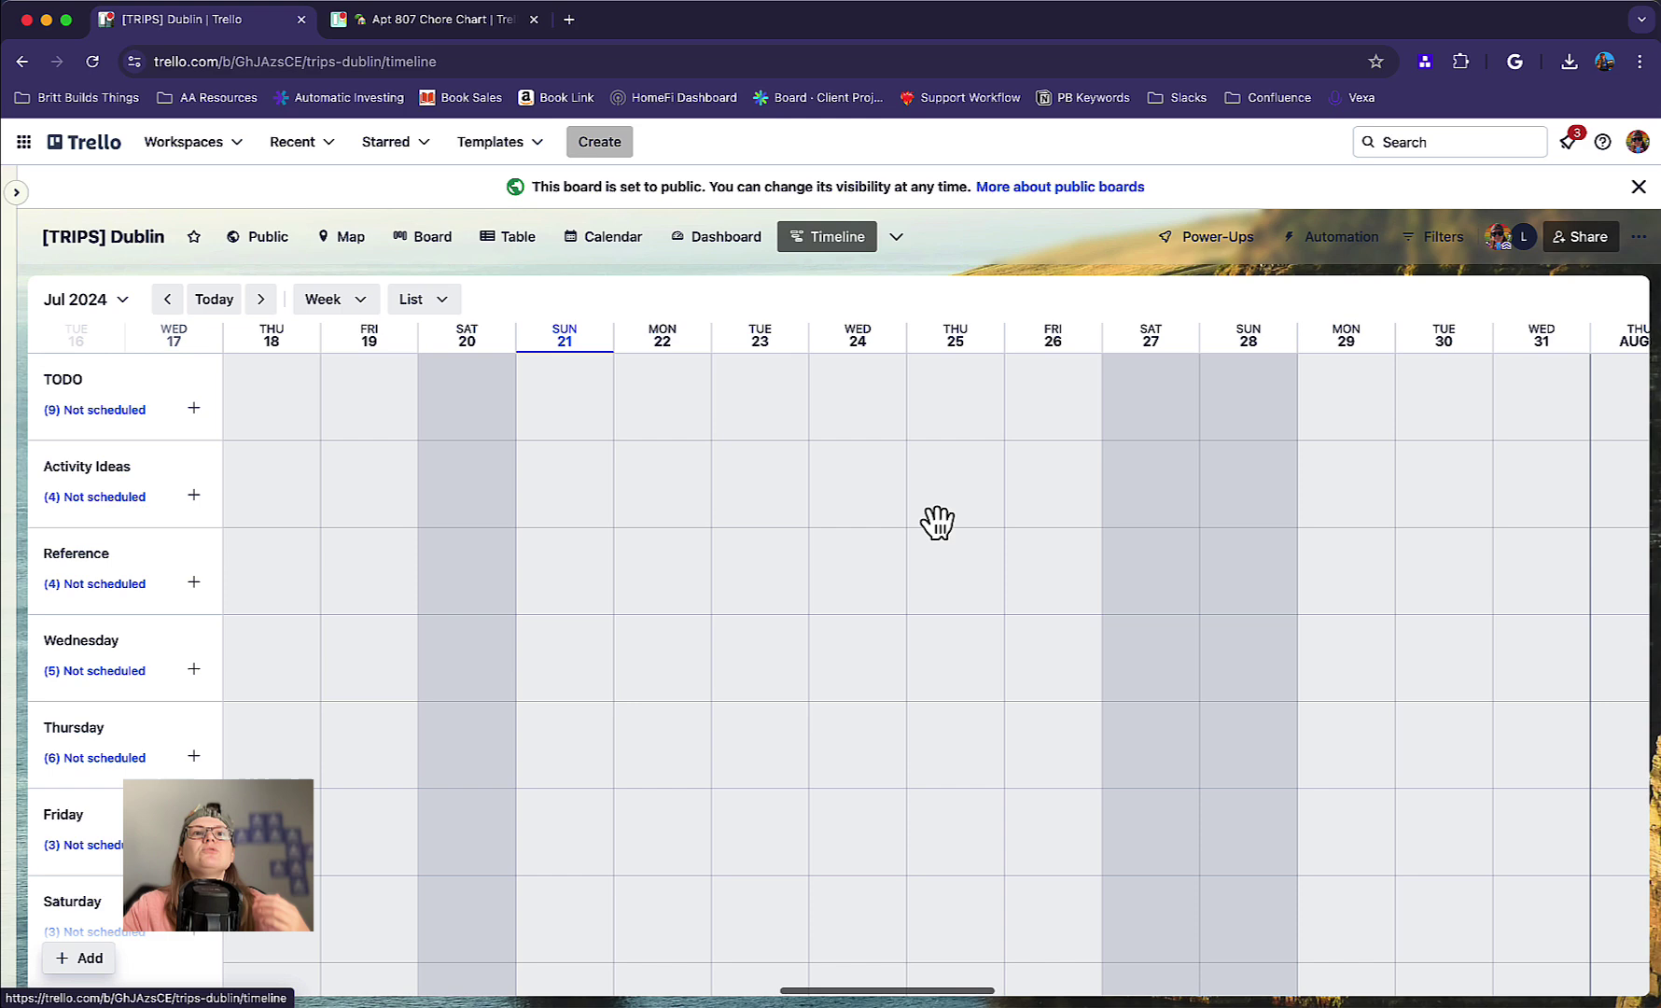
pyautogui.write('blive')
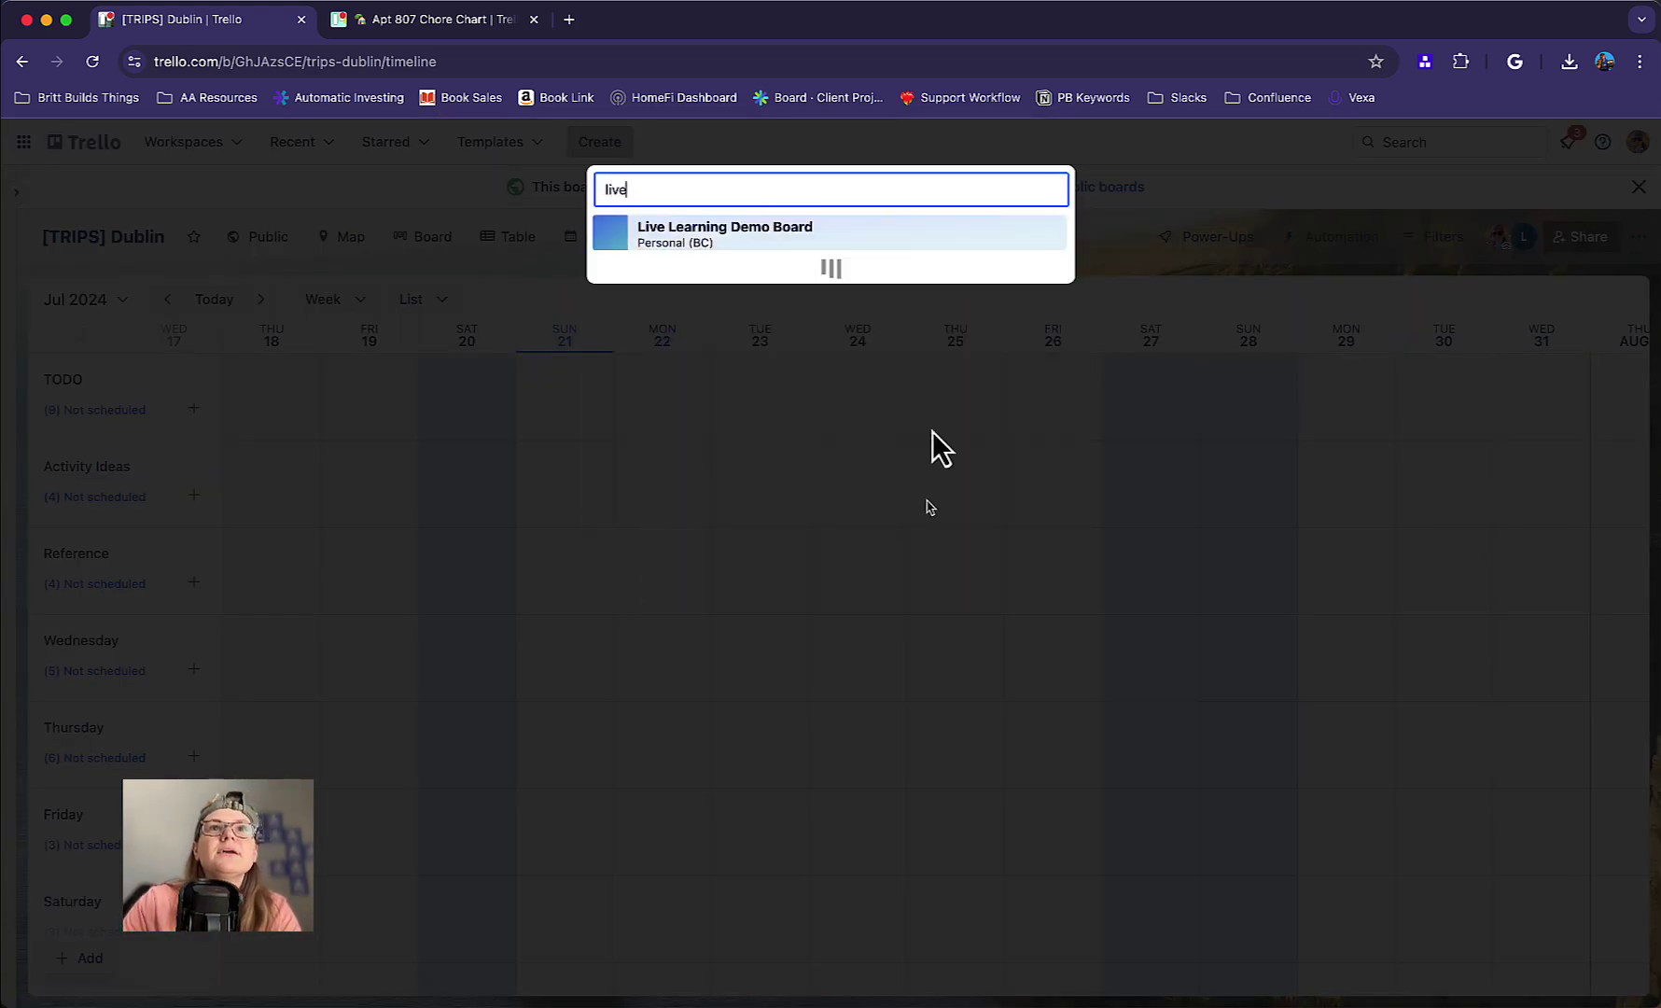
pyautogui.click(867, 257)
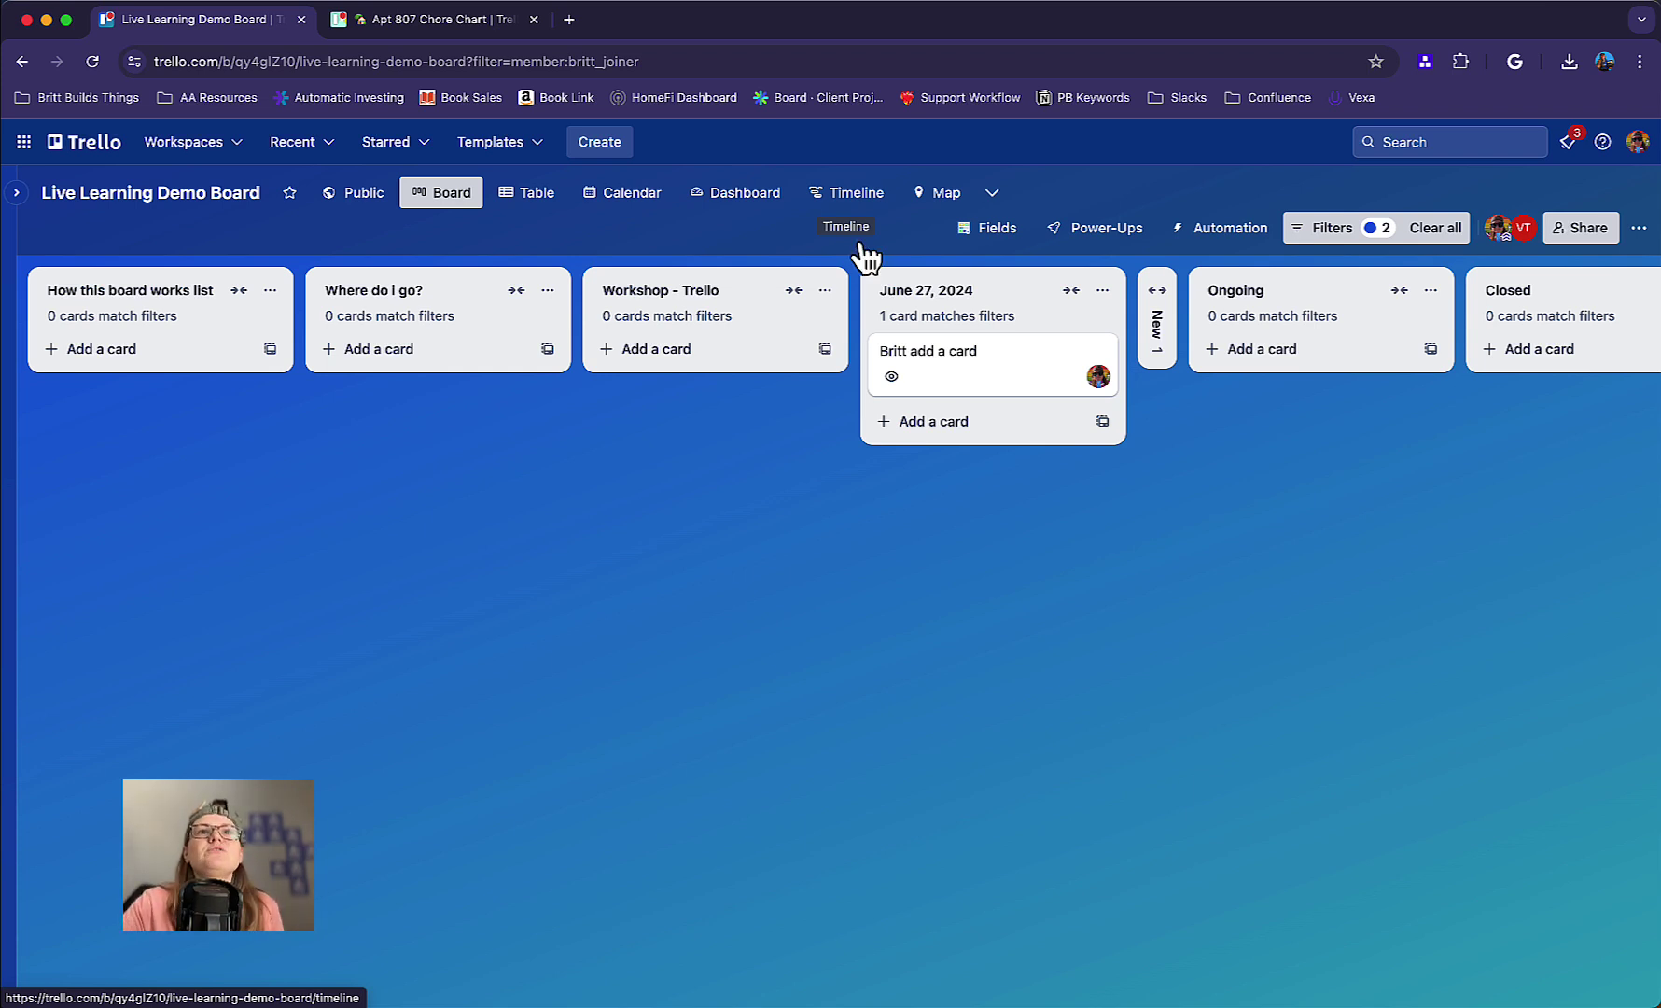
pyautogui.click(852, 197)
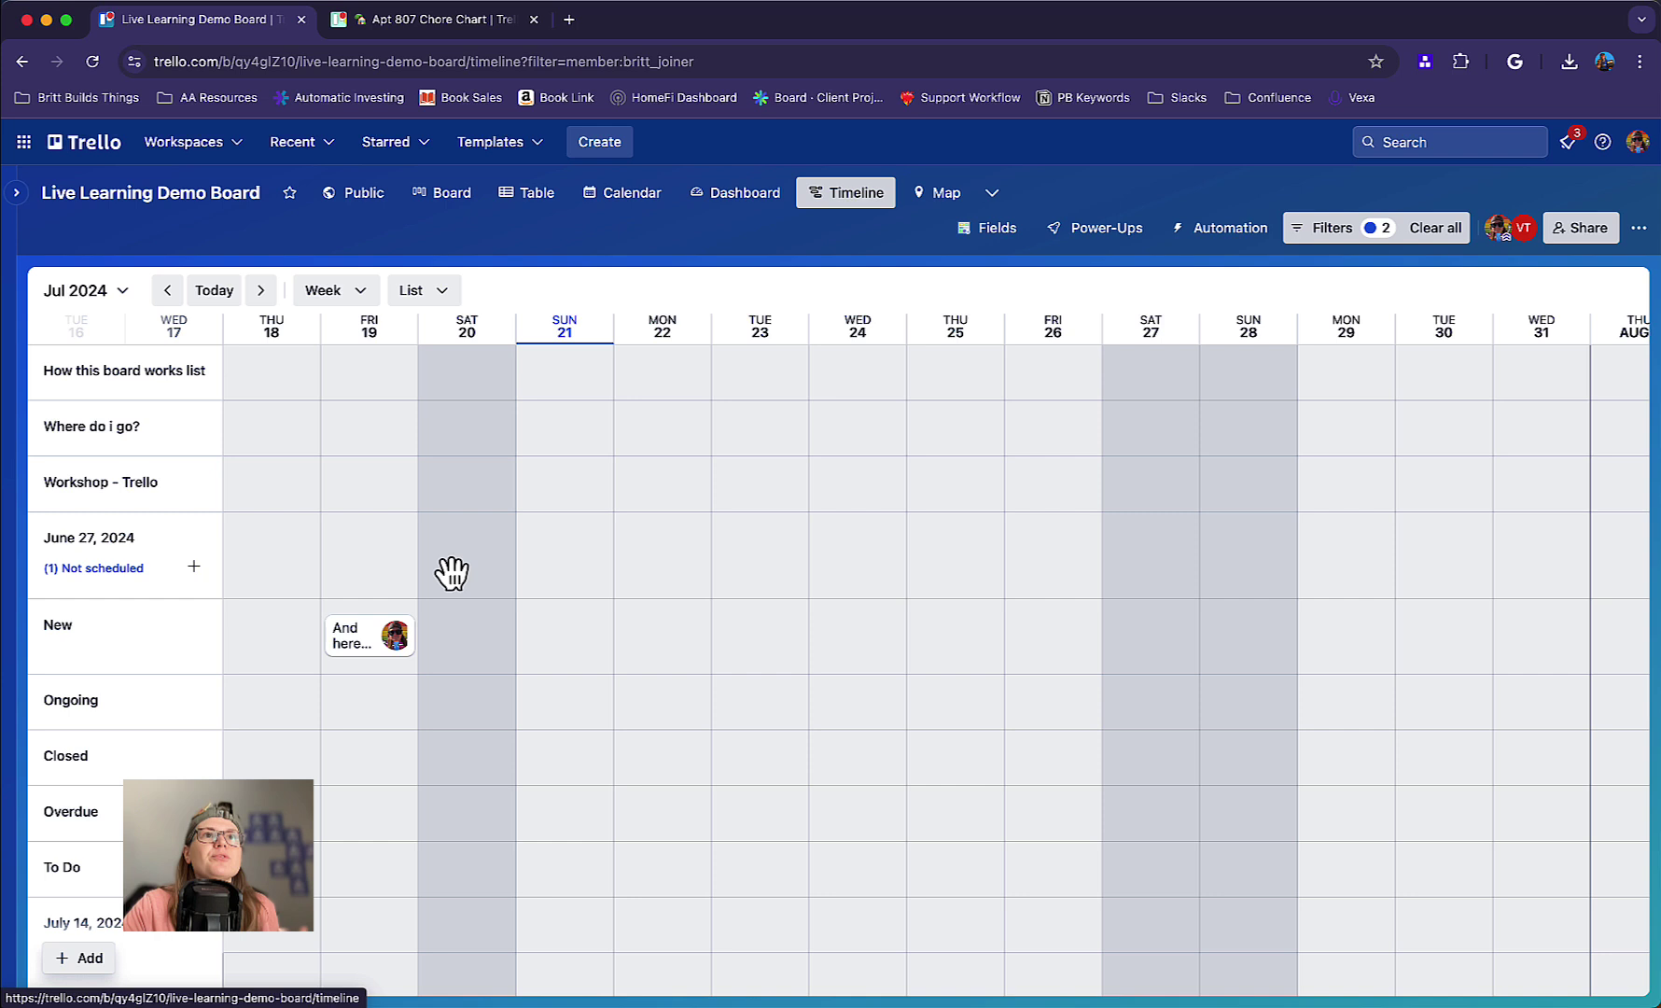
pyautogui.moveTo(449, 570); pyautogui.dragTo(500, 564)
pyautogui.click(1449, 231)
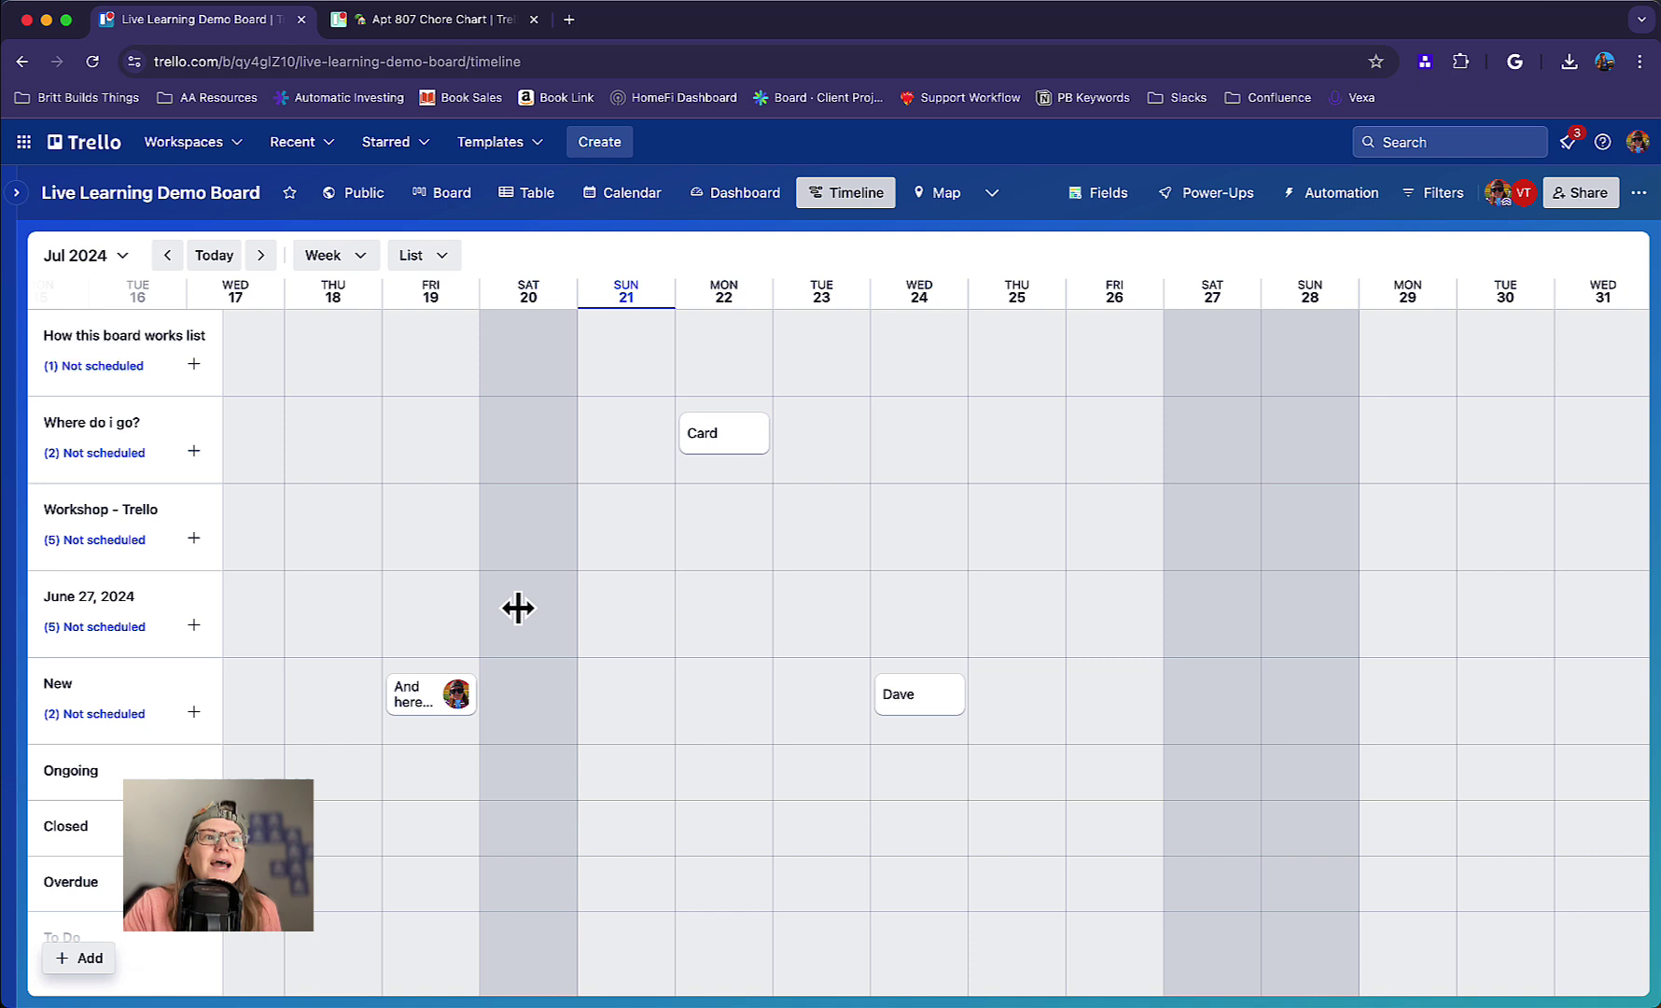
# Group the timeline rows by member and try dragging cards between member rows
pyautogui.scroll(-2, 401, 686)
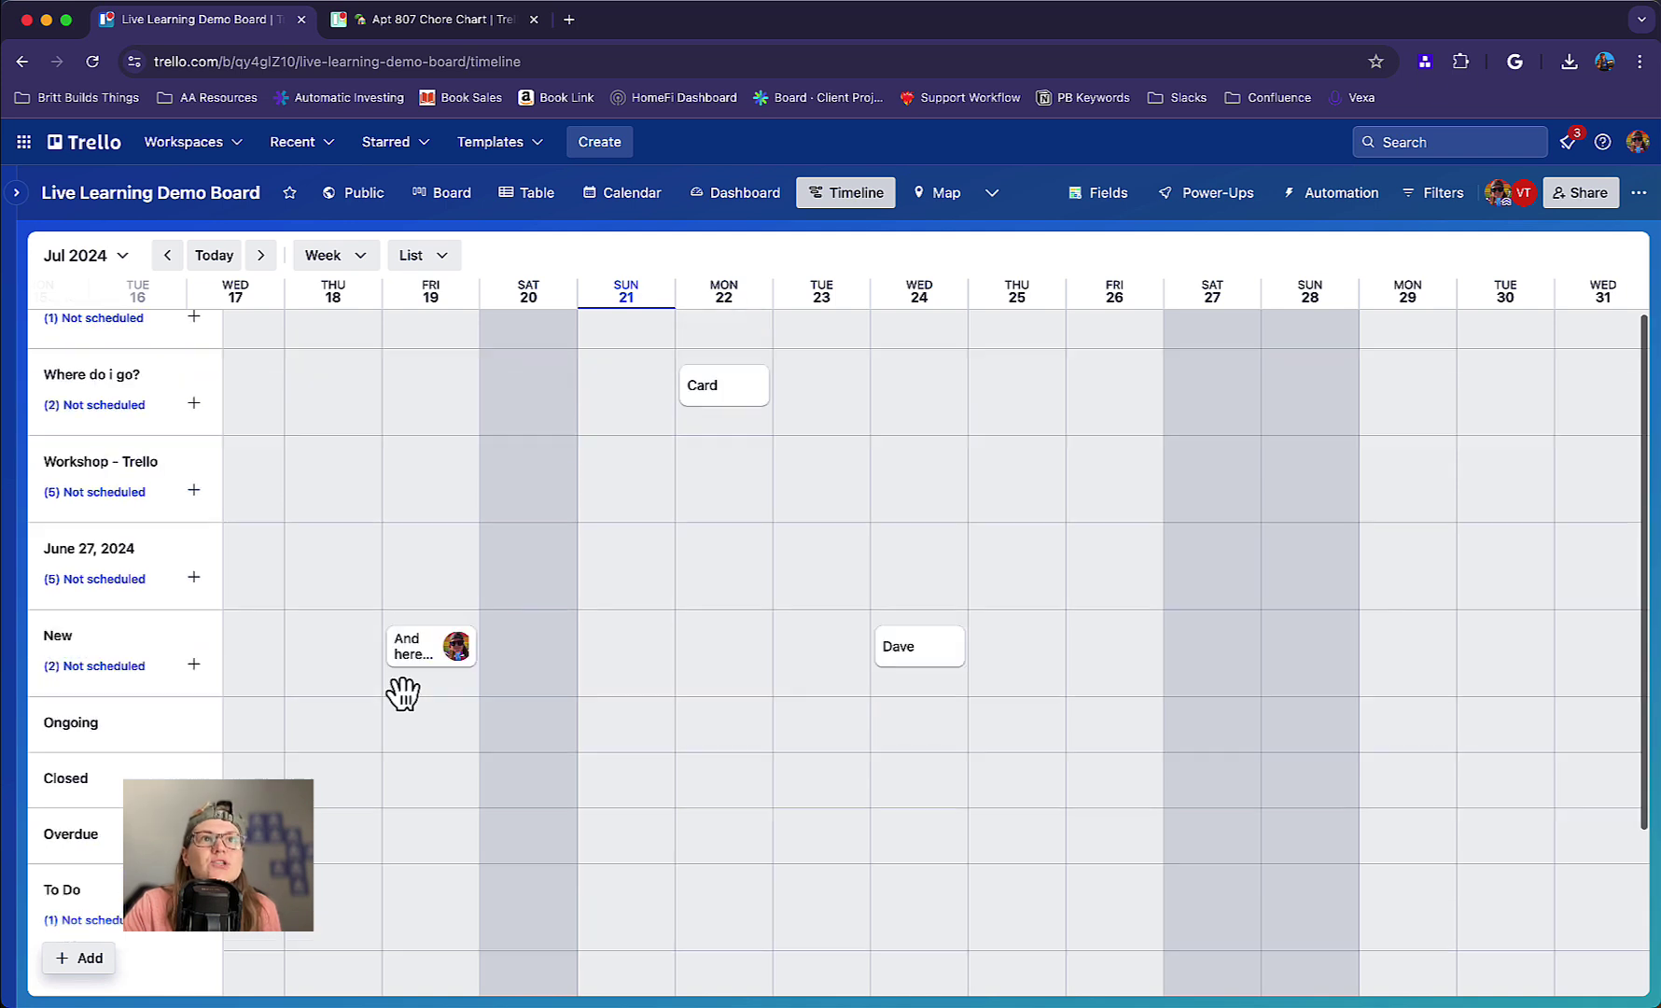
pyautogui.click(436, 257)
pyautogui.click(435, 340)
pyautogui.moveTo(439, 355); pyautogui.dragTo(137, 449)
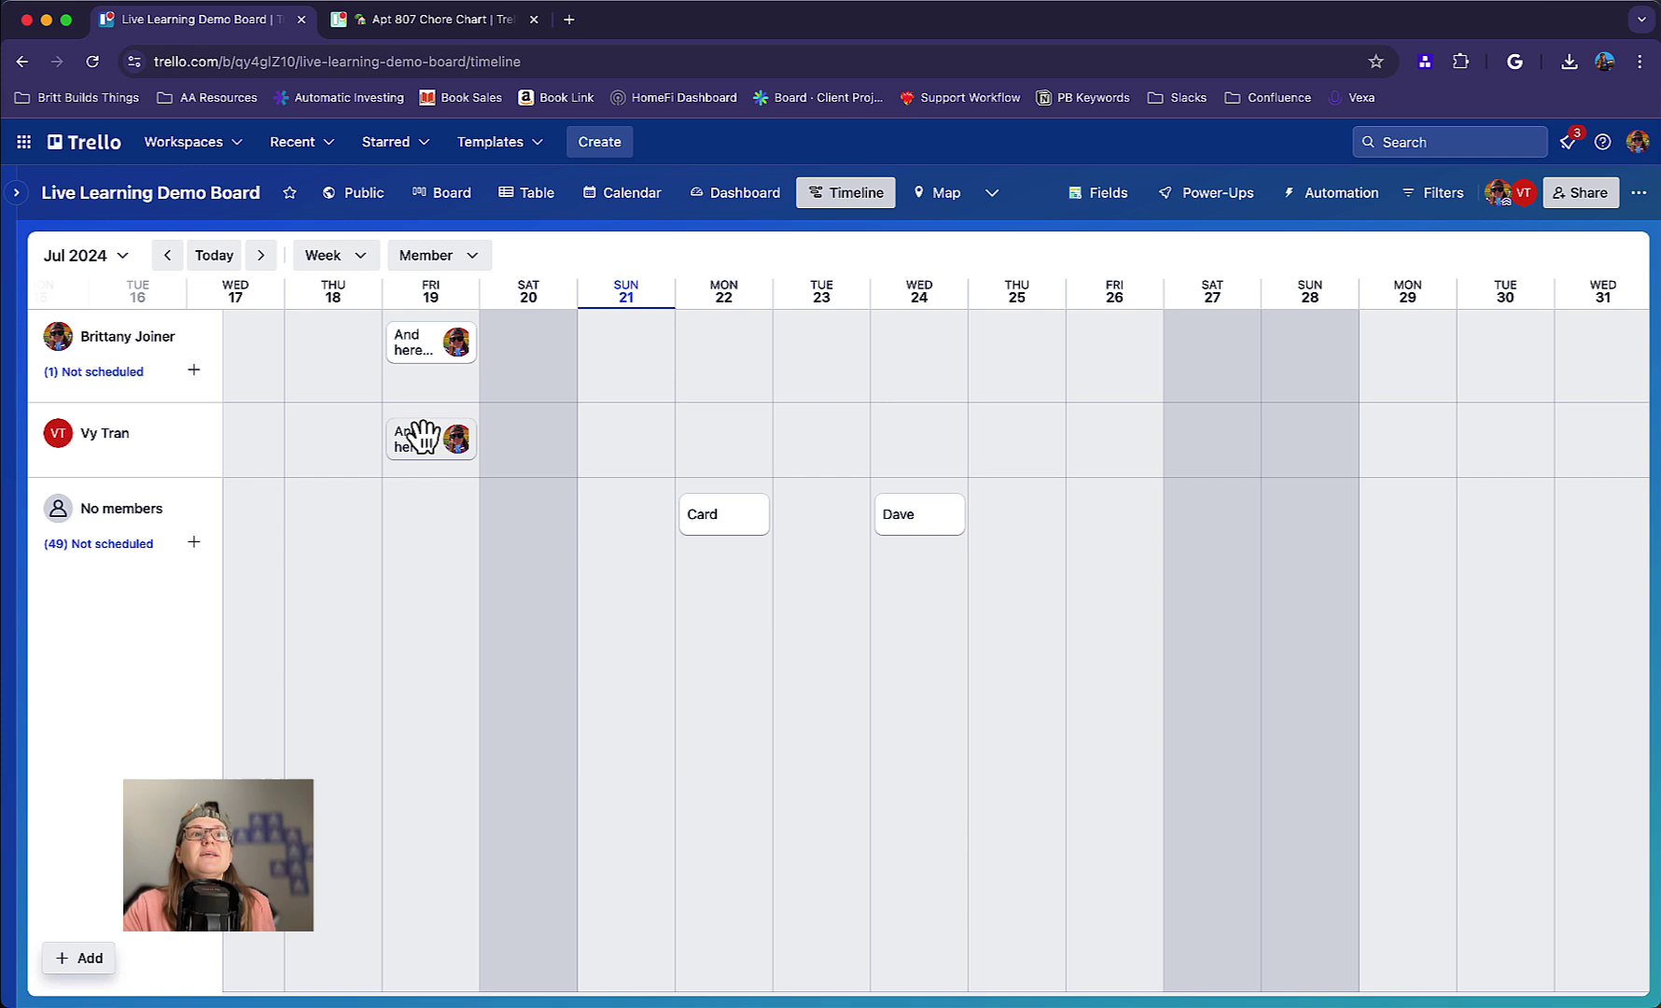
pyautogui.moveTo(742, 509)
pyautogui.mouseDown()
pyautogui.moveTo(737, 434)
pyautogui.moveTo(749, 477)
pyautogui.mouseUp()
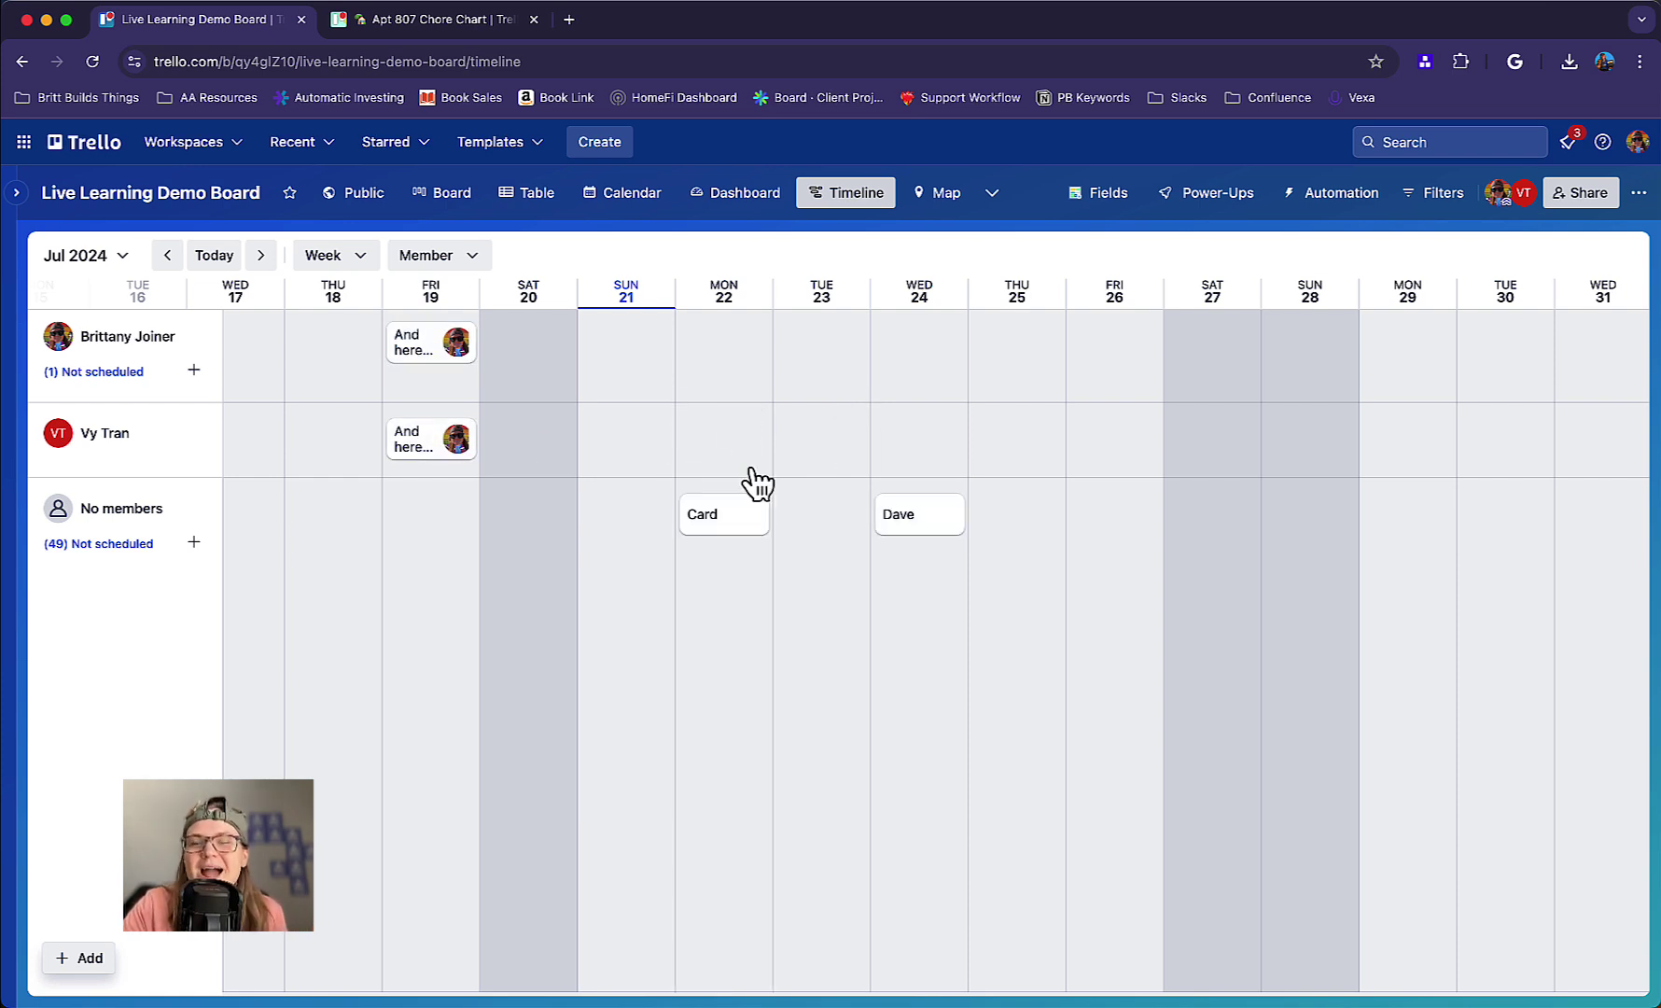
# Add the second board member to Card, then regroup the timeline rows by list
pyautogui.click(730, 521)
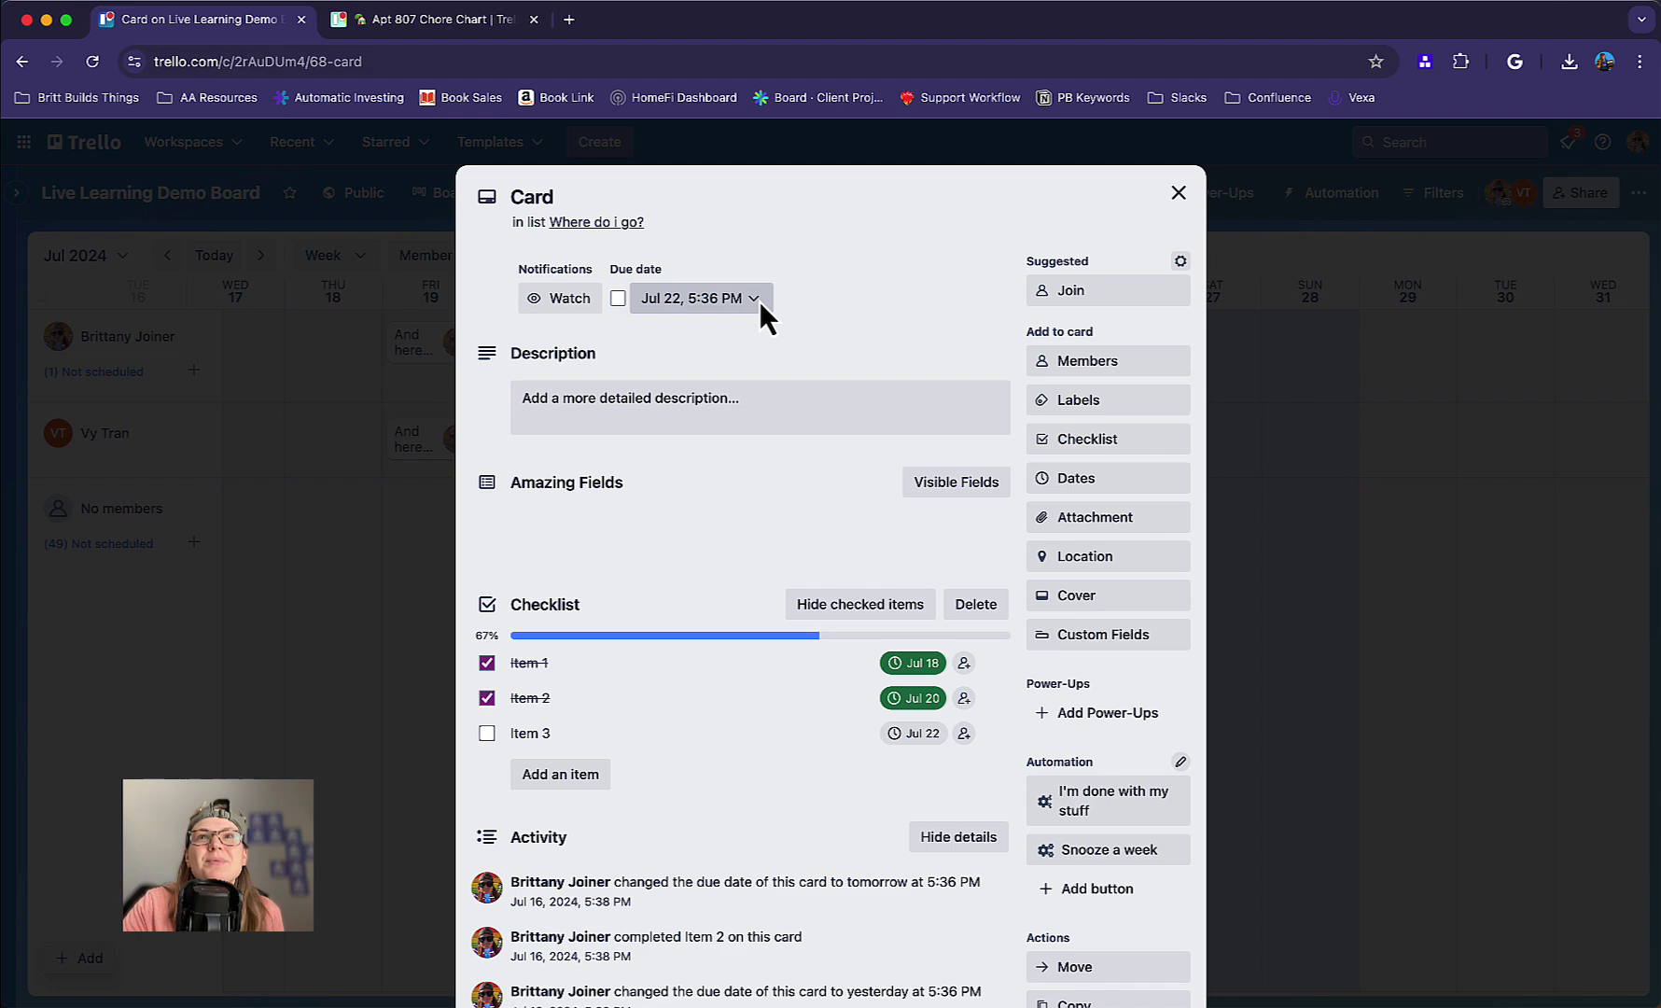
pyautogui.click(1083, 360)
pyautogui.click(1110, 578)
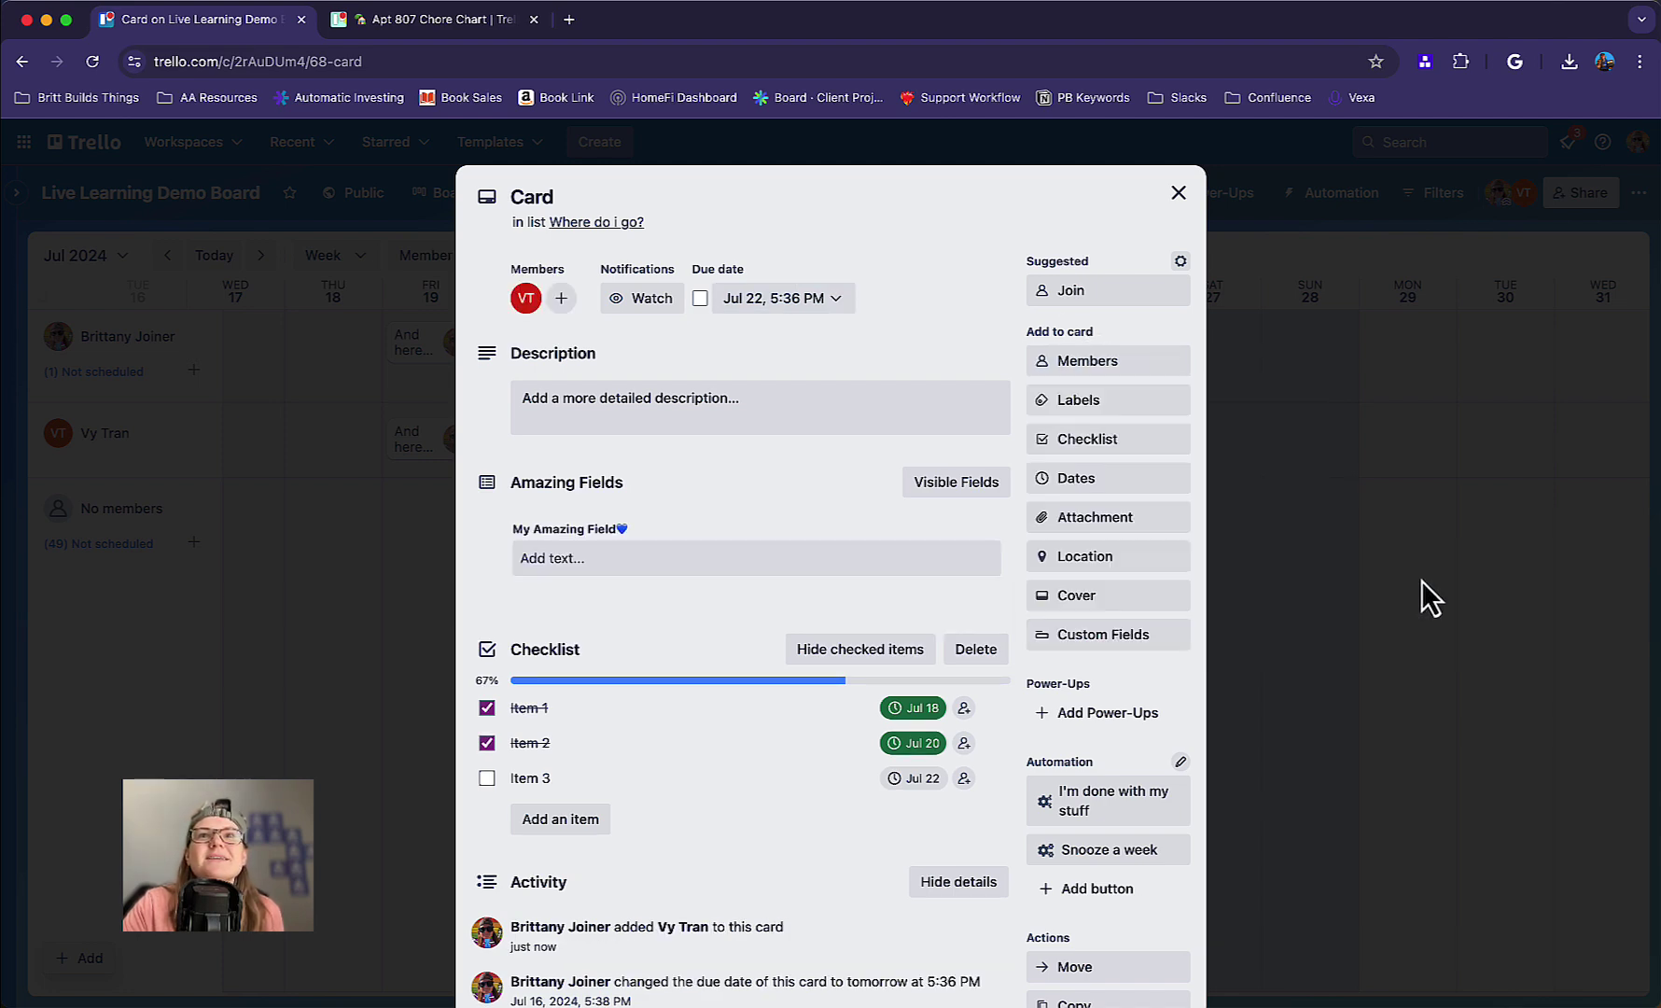
pyautogui.press('Escape')
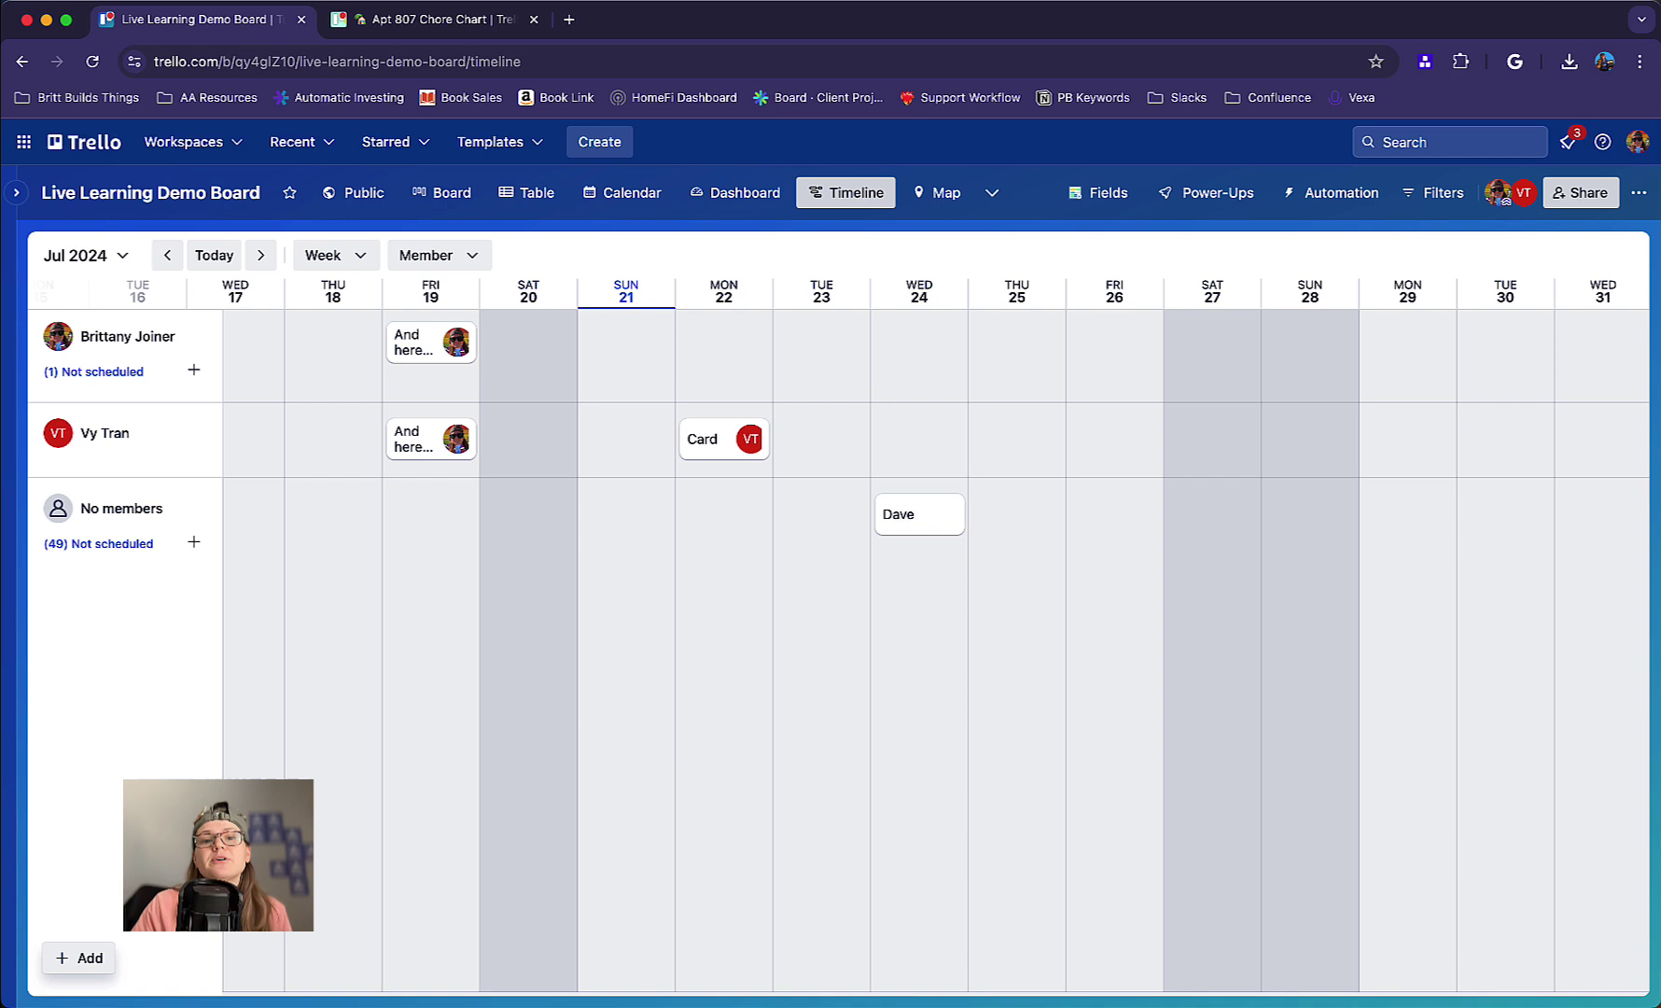
pyautogui.click(457, 260)
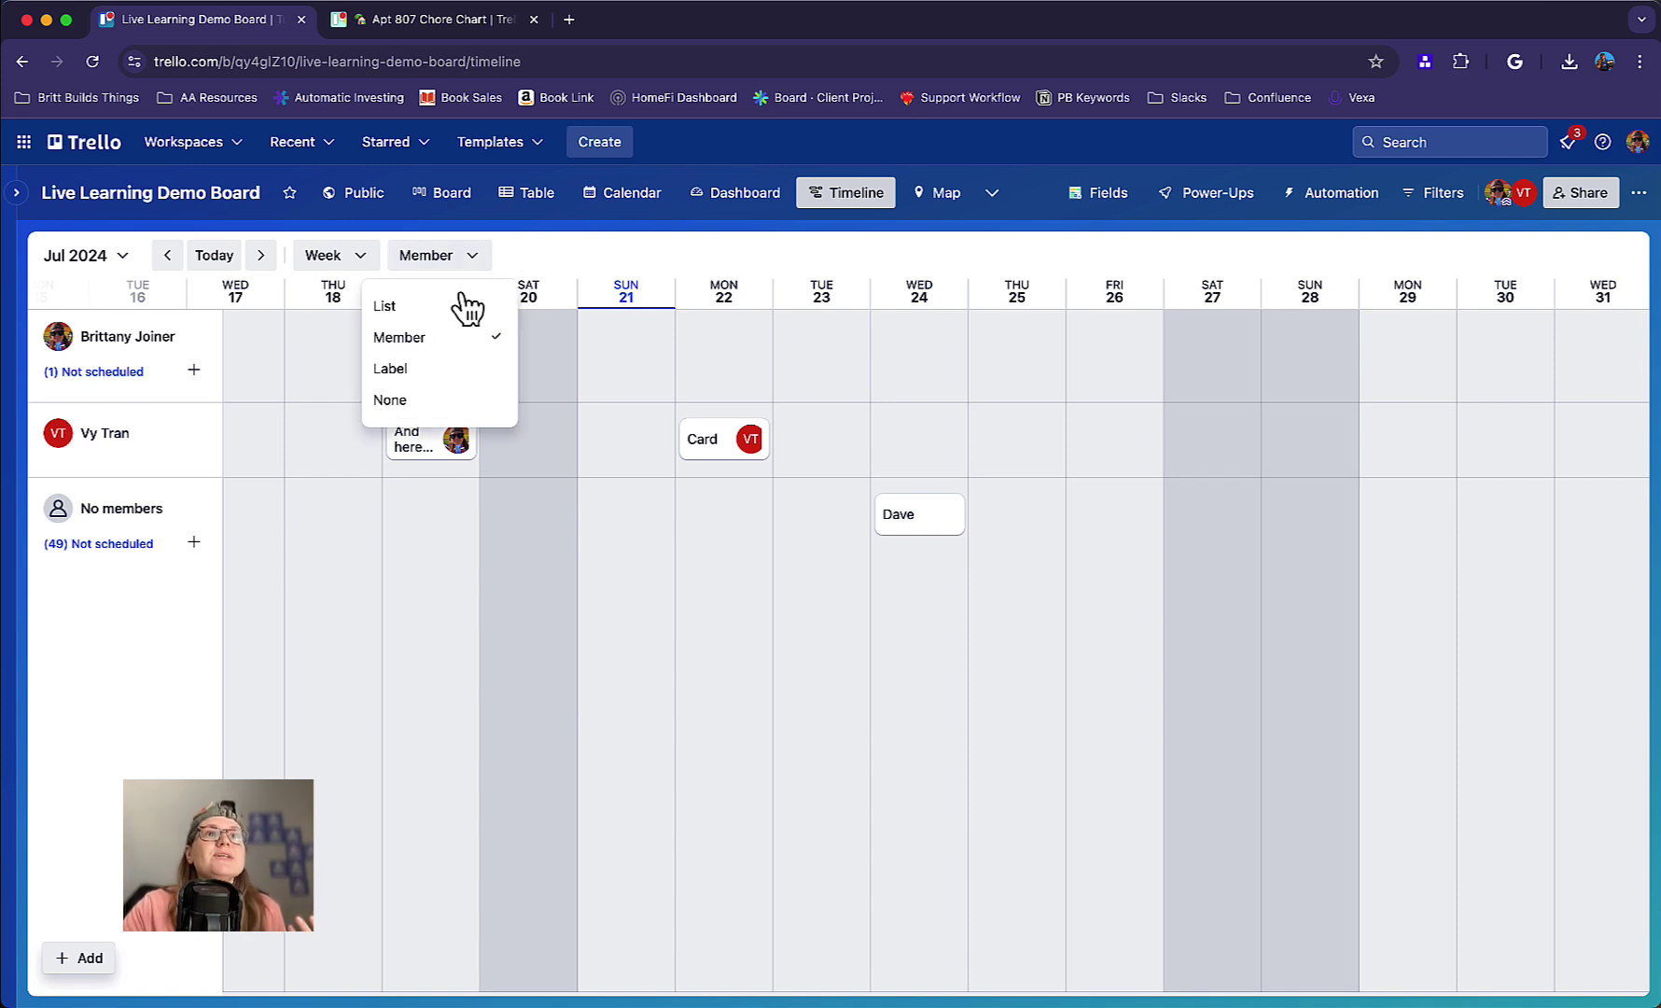
pyautogui.click(448, 312)
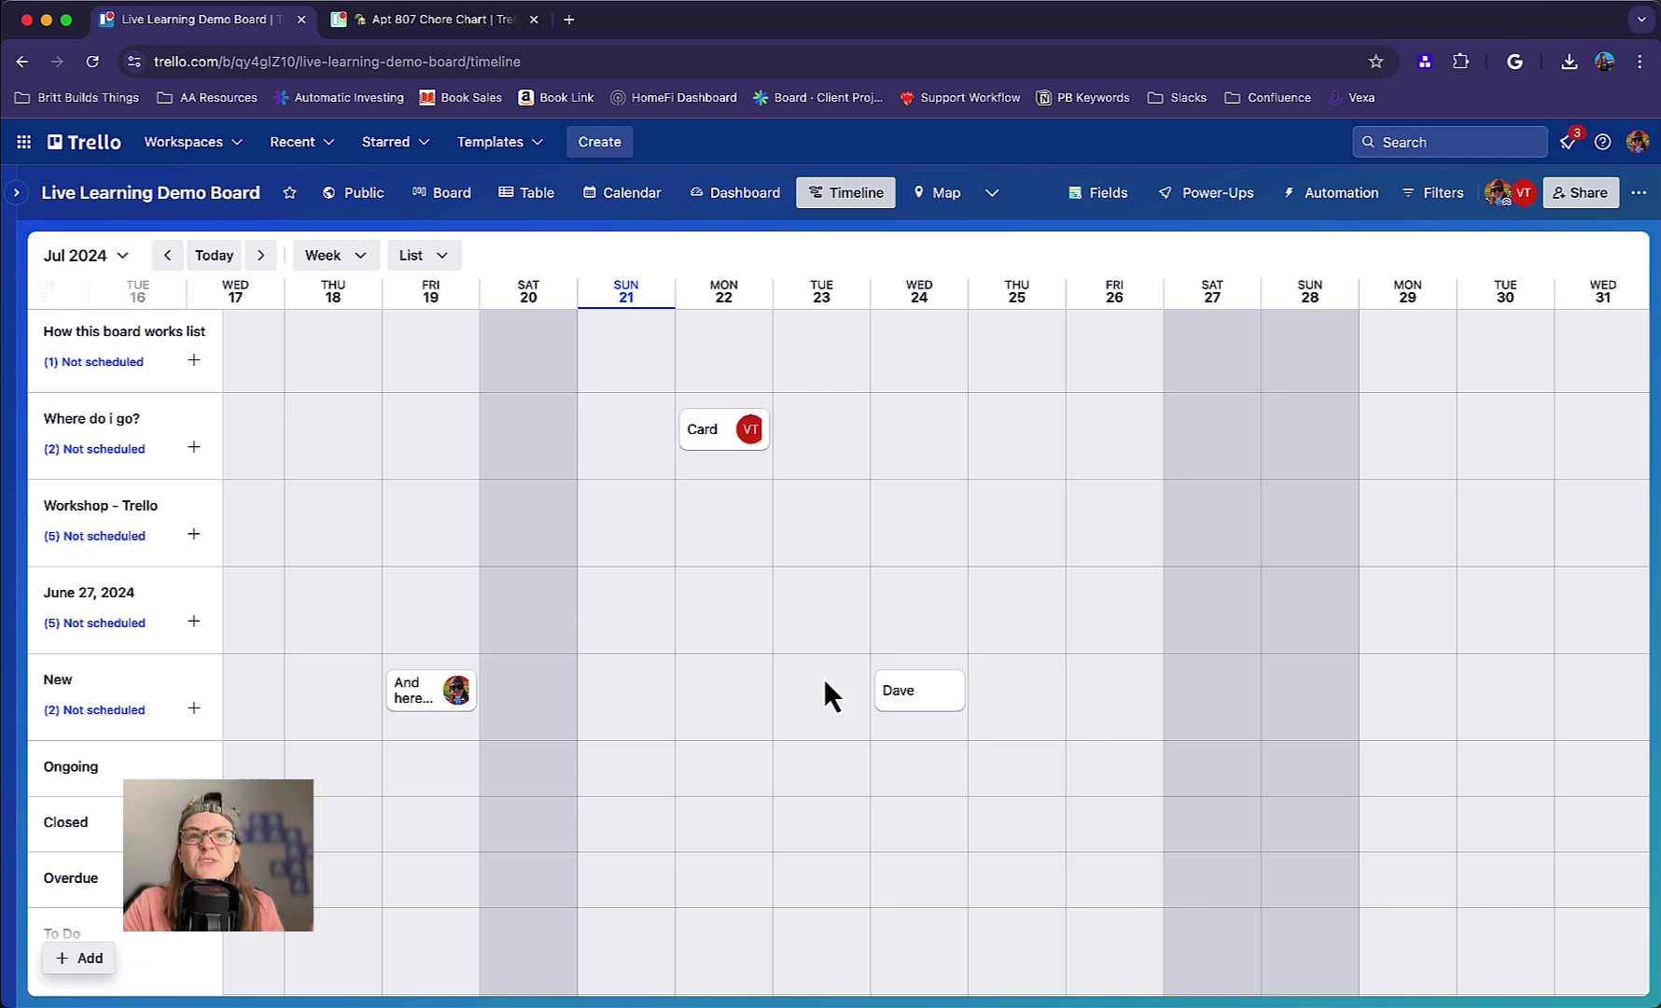
# Review the dashboard charts per list, due date, member and label, then return to the table
pyautogui.click(726, 192)
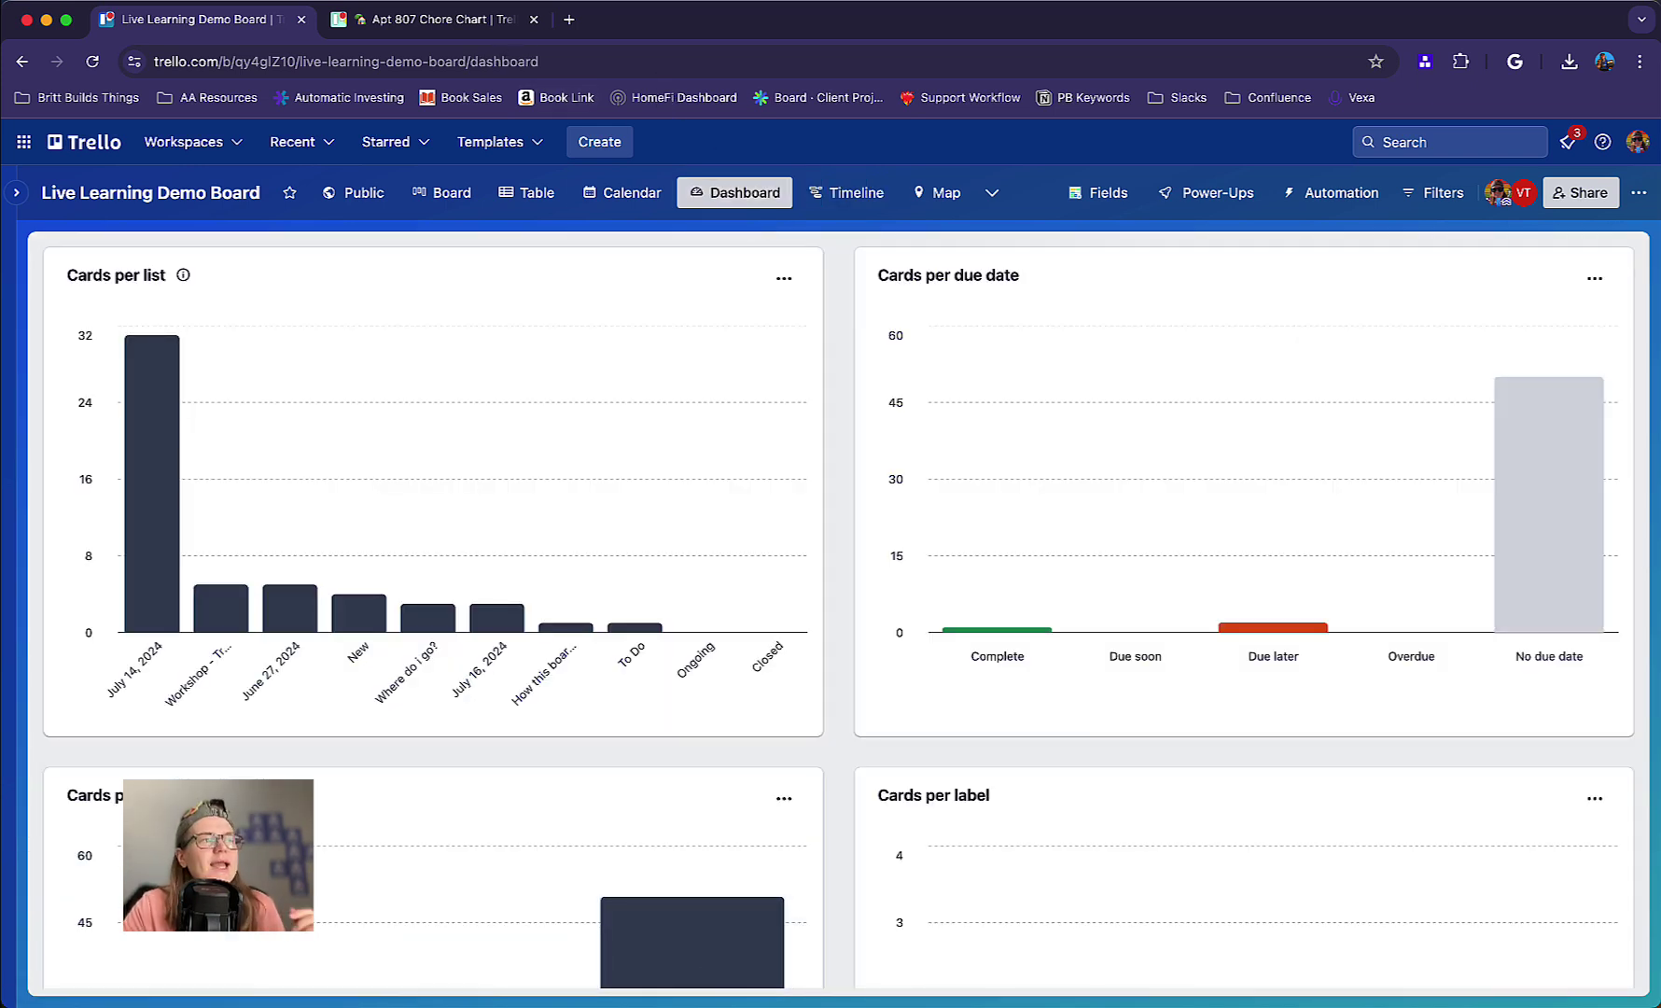
pyautogui.scroll(-3, 890, 732)
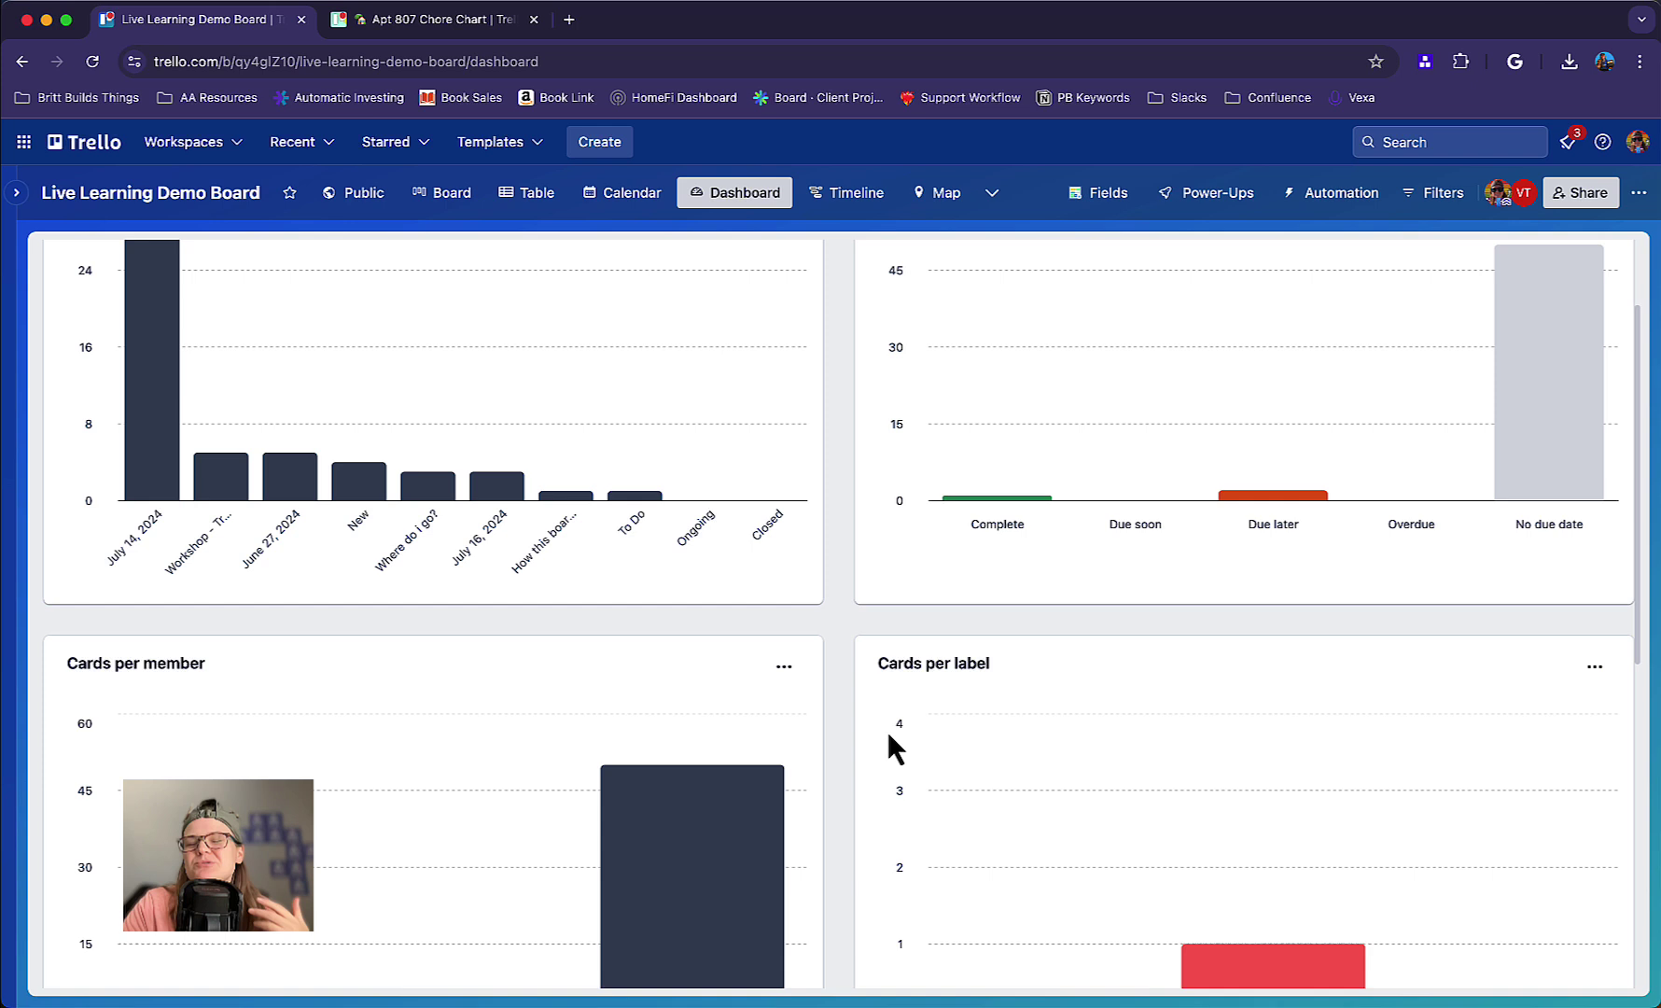
pyautogui.scroll(-1, 888, 731)
pyautogui.scroll(4, 888, 731)
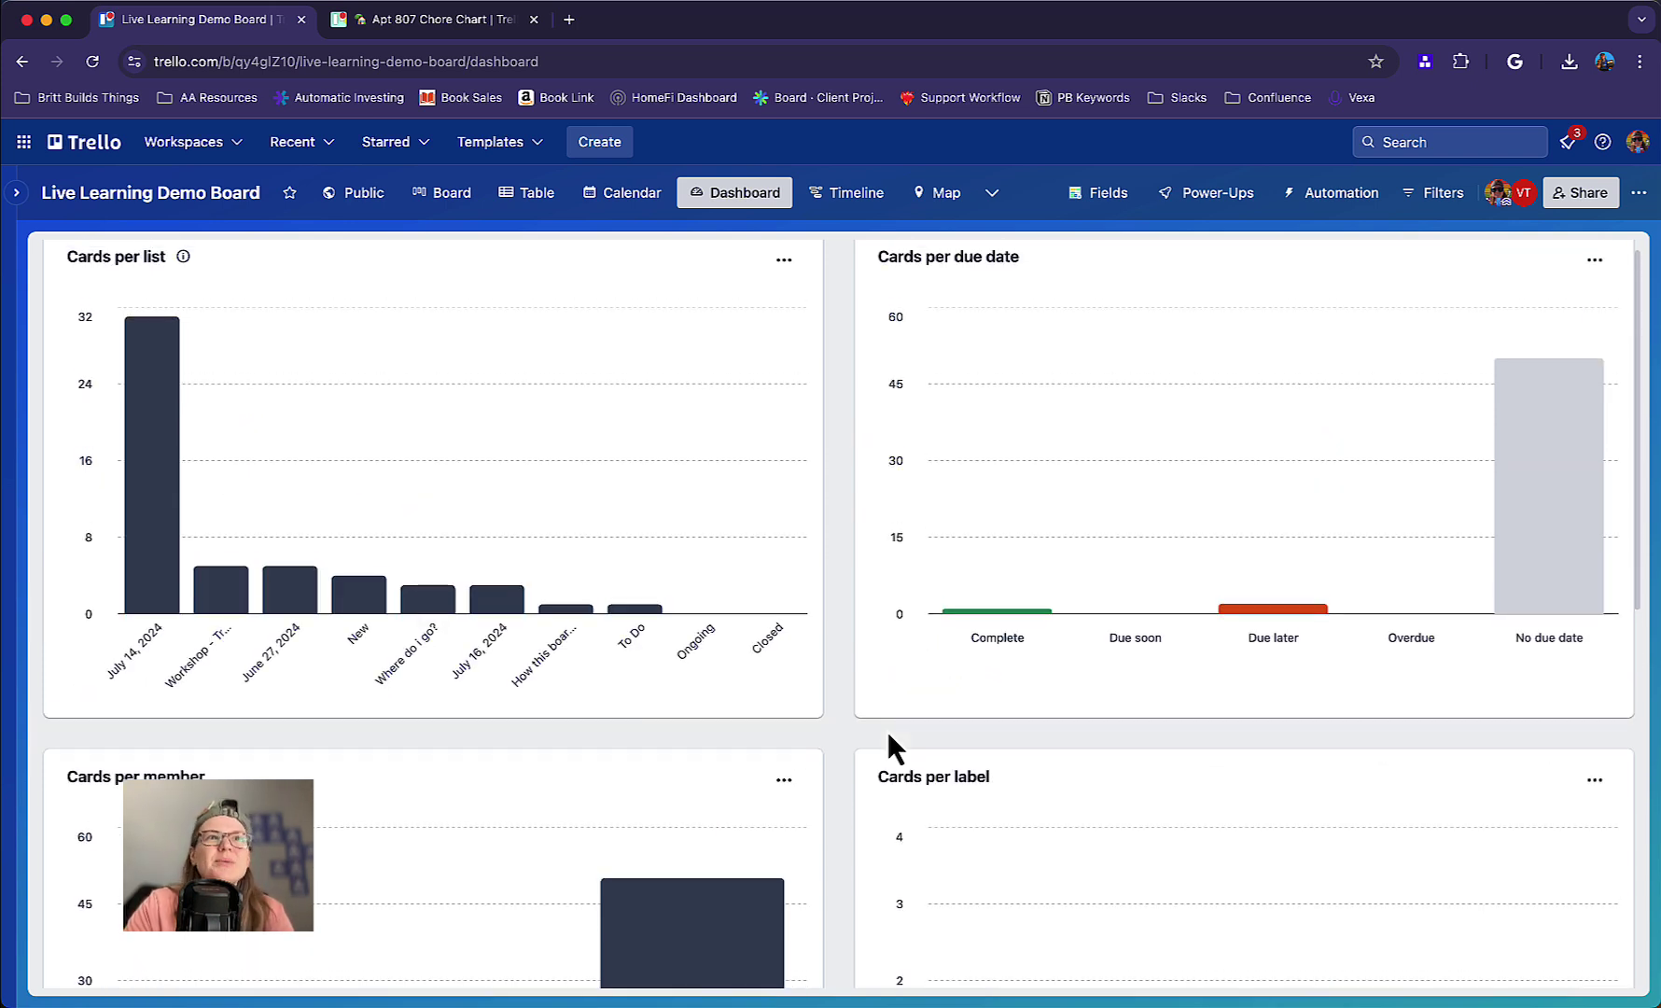
pyautogui.scroll(-5, 1146, 631)
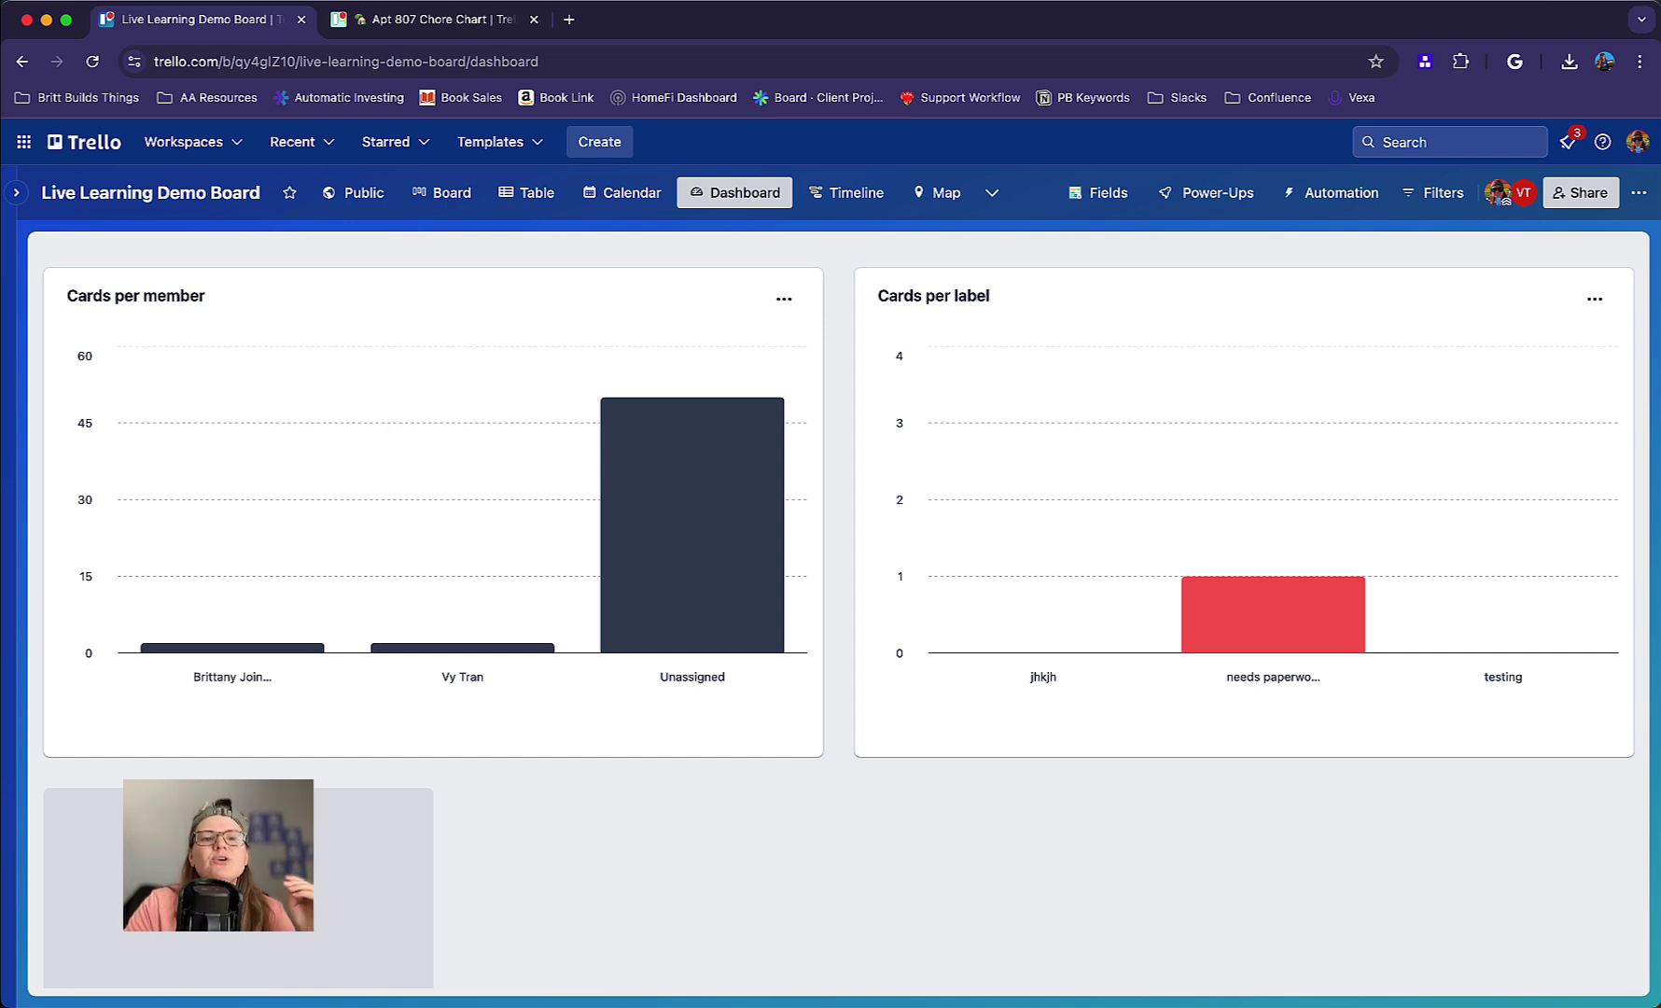
pyautogui.scroll(5, 898, 583)
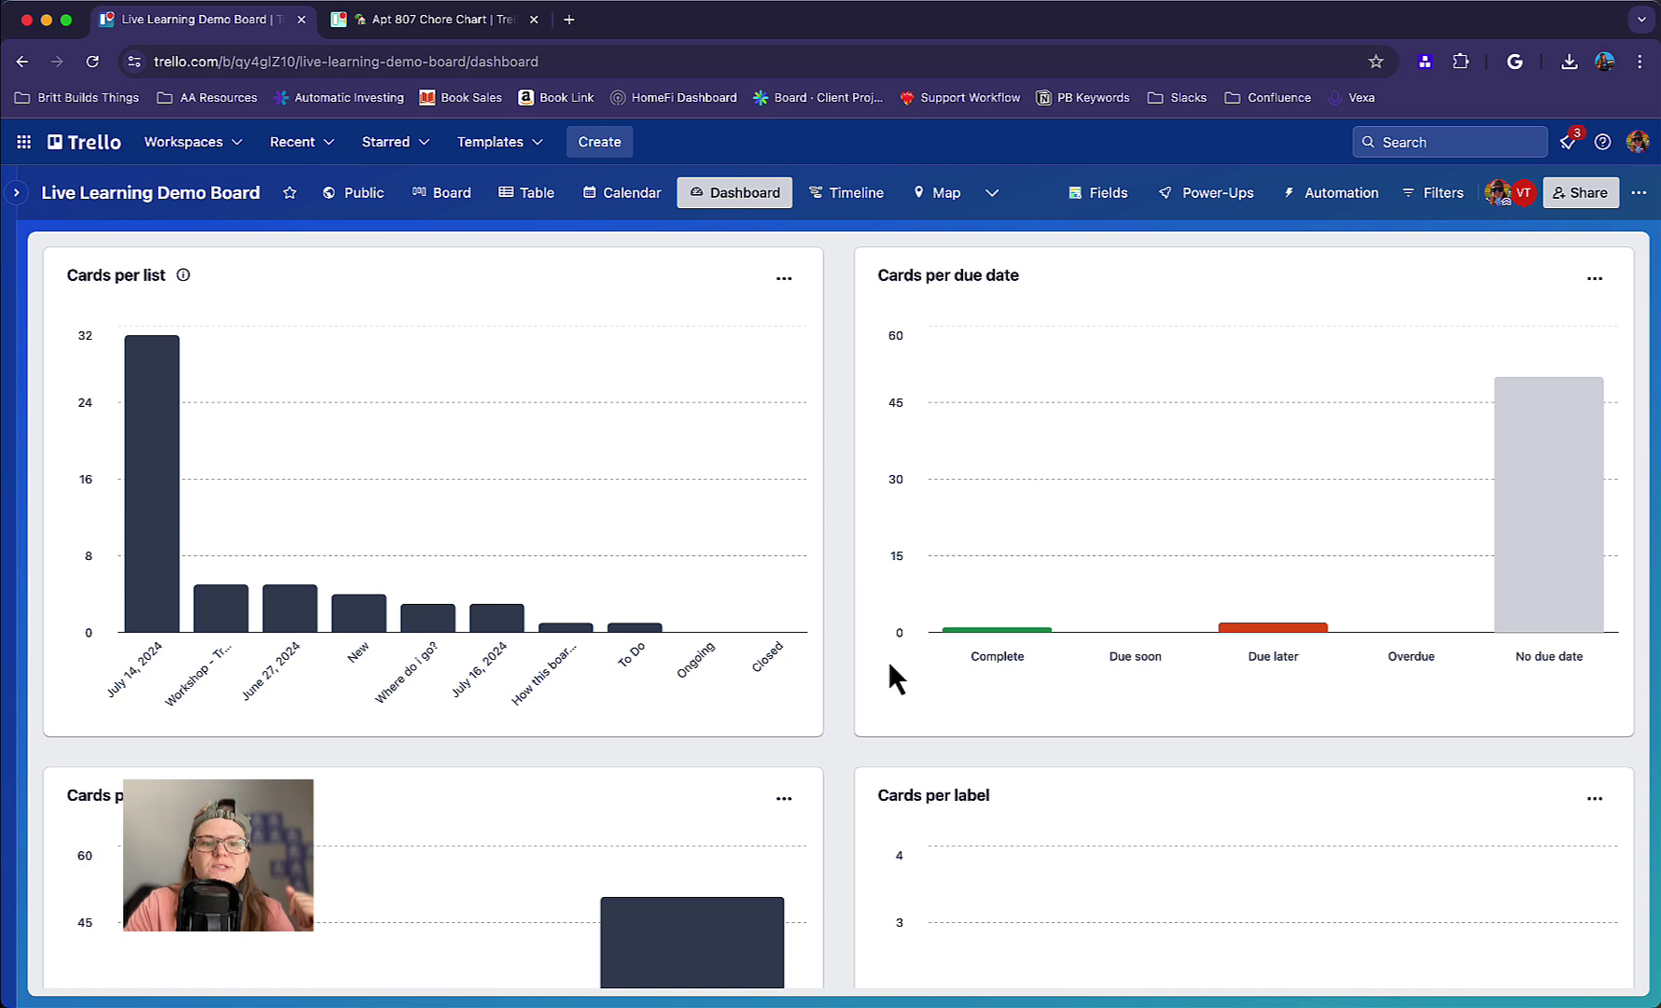
pyautogui.click(522, 196)
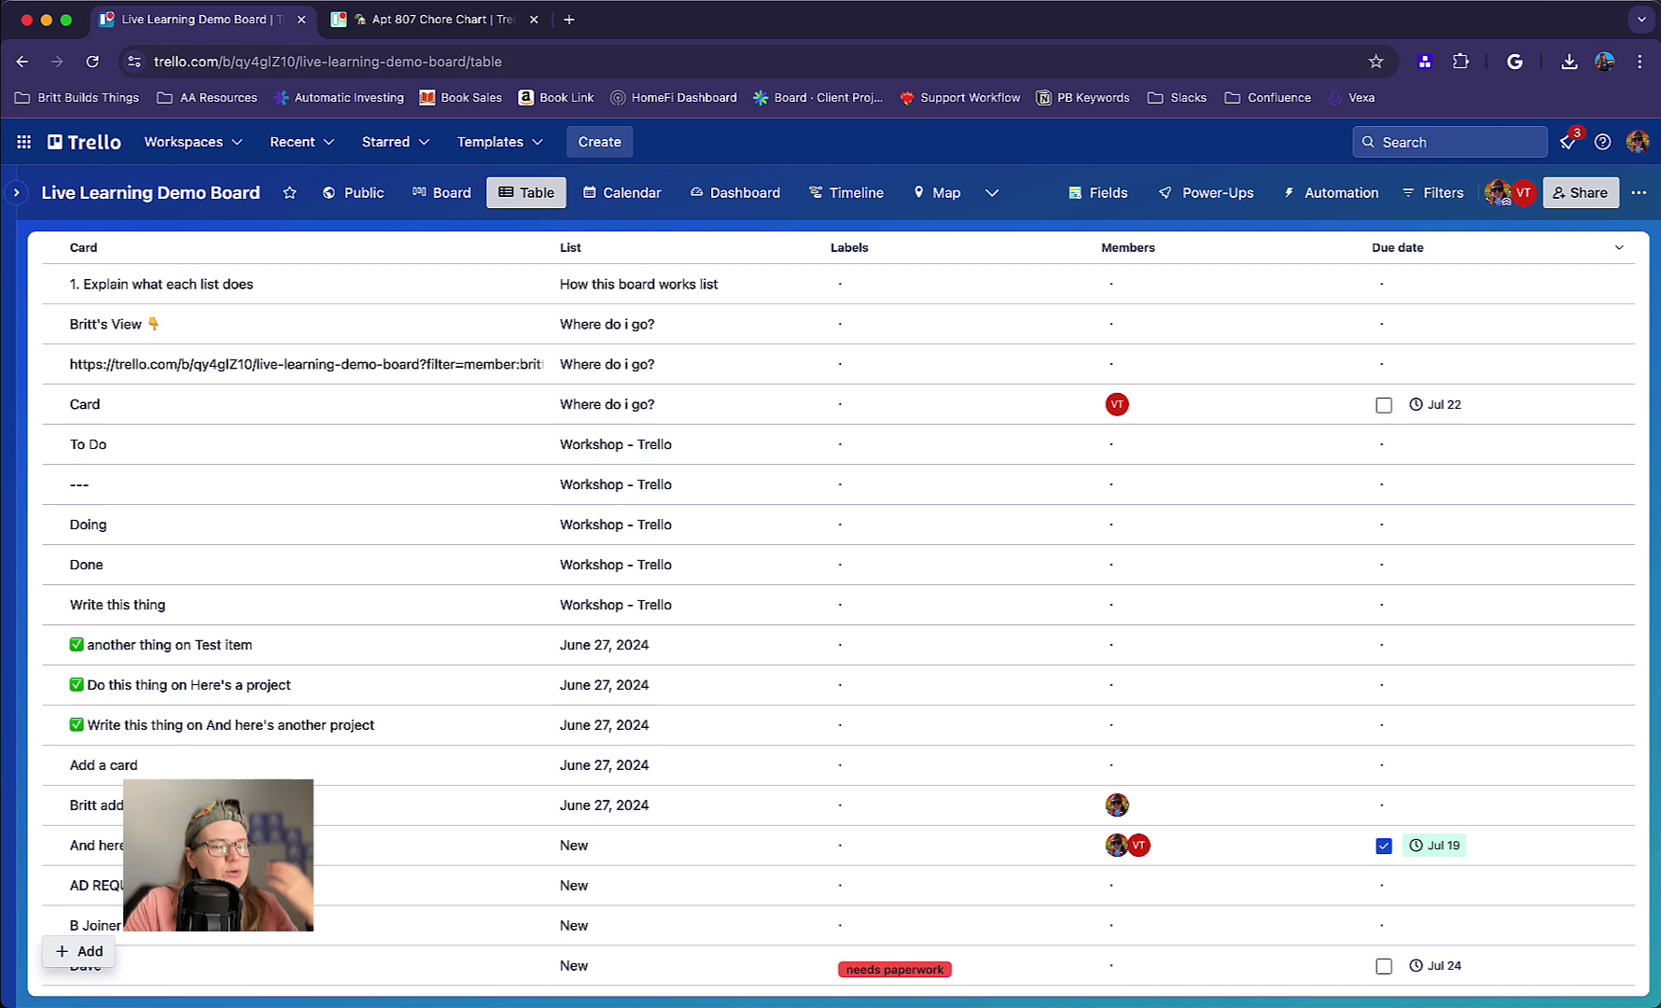
# Sort the table by Due date ascending, putting And here's another project, Card and Dave first
pyautogui.click(1490, 250)
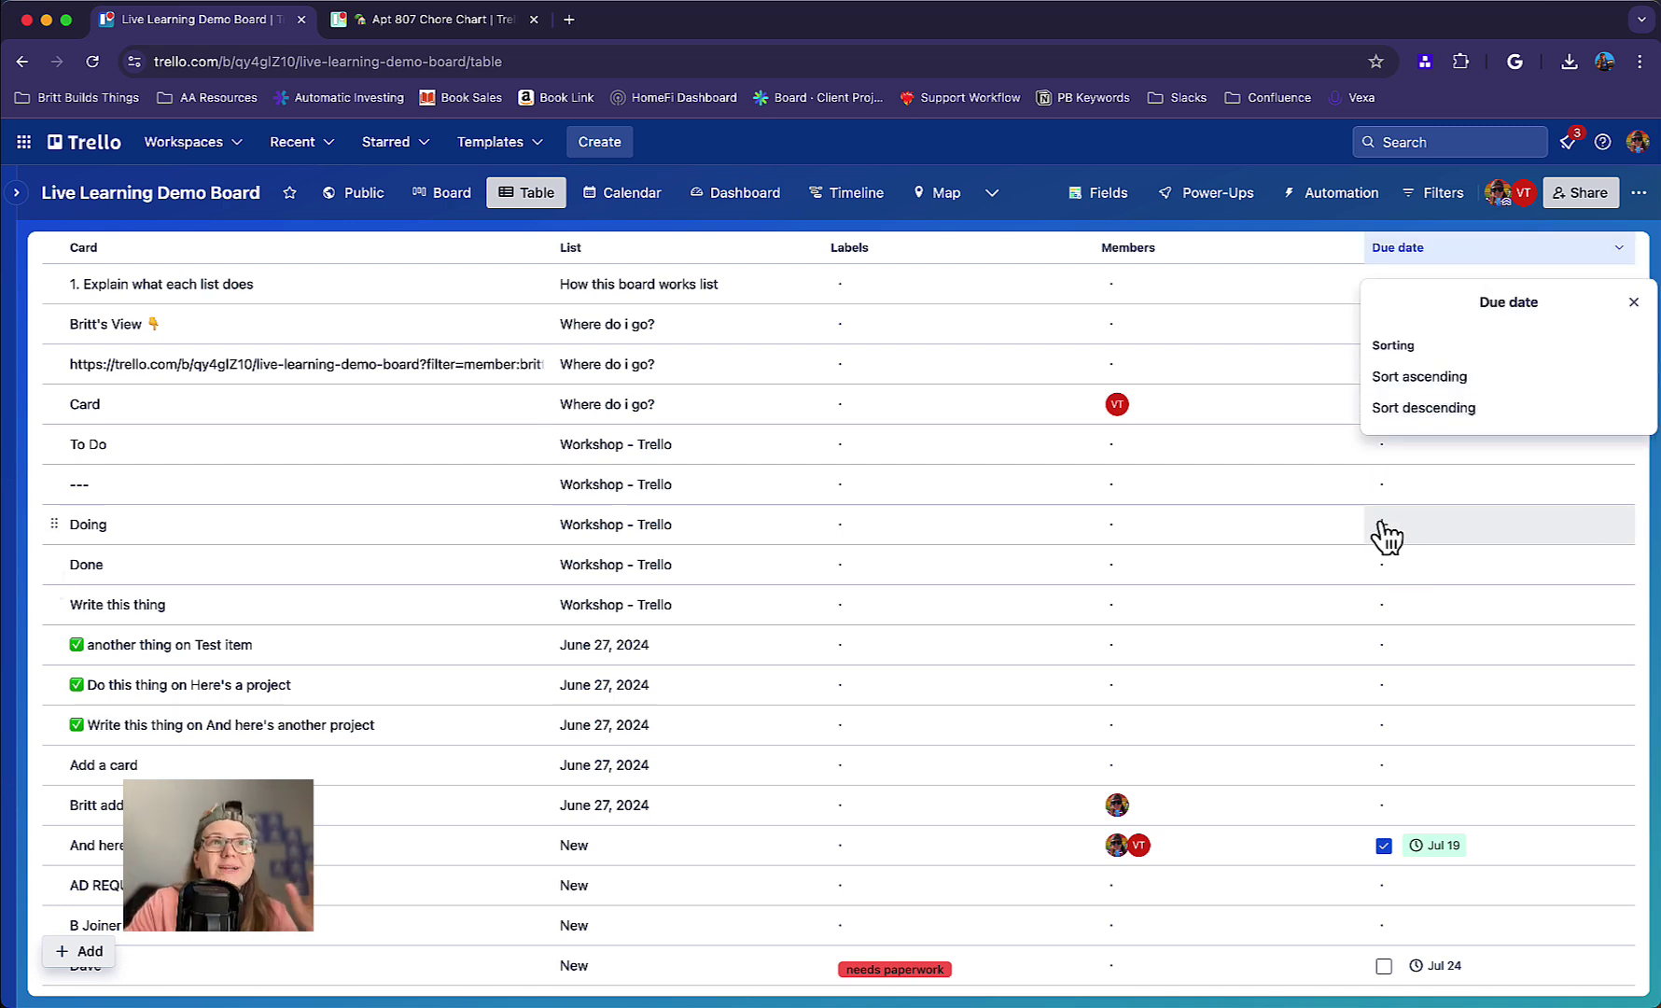
pyautogui.click(1456, 377)
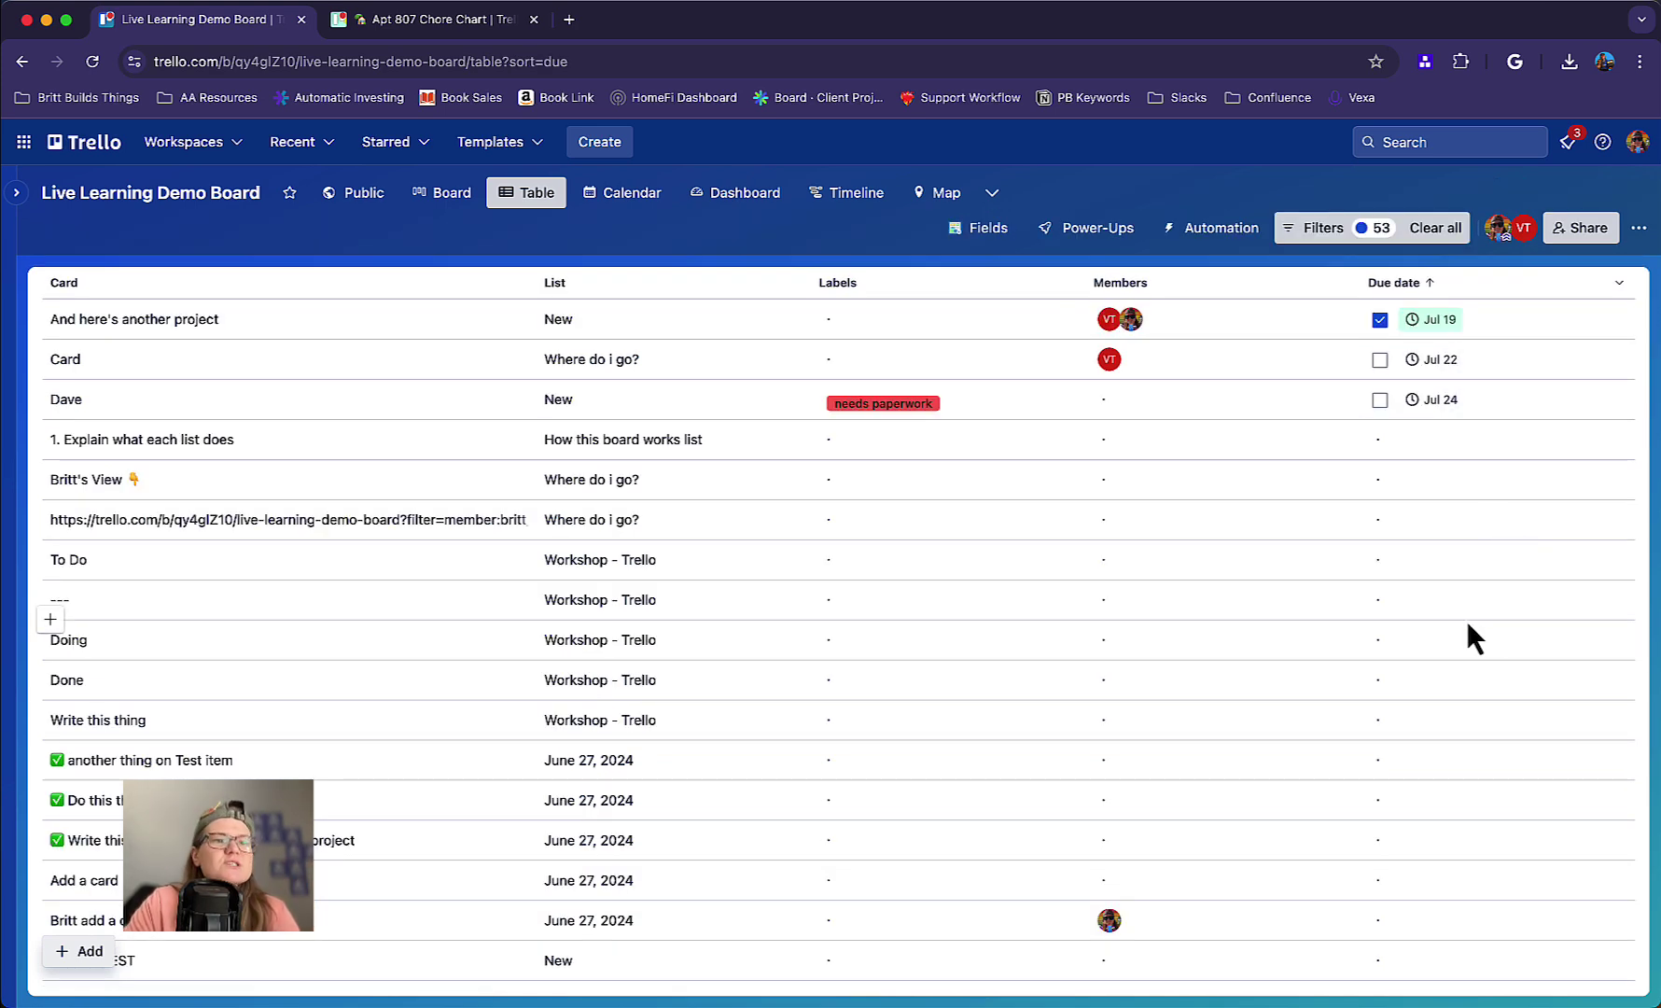
pyautogui.scroll(-2, 760, 565)
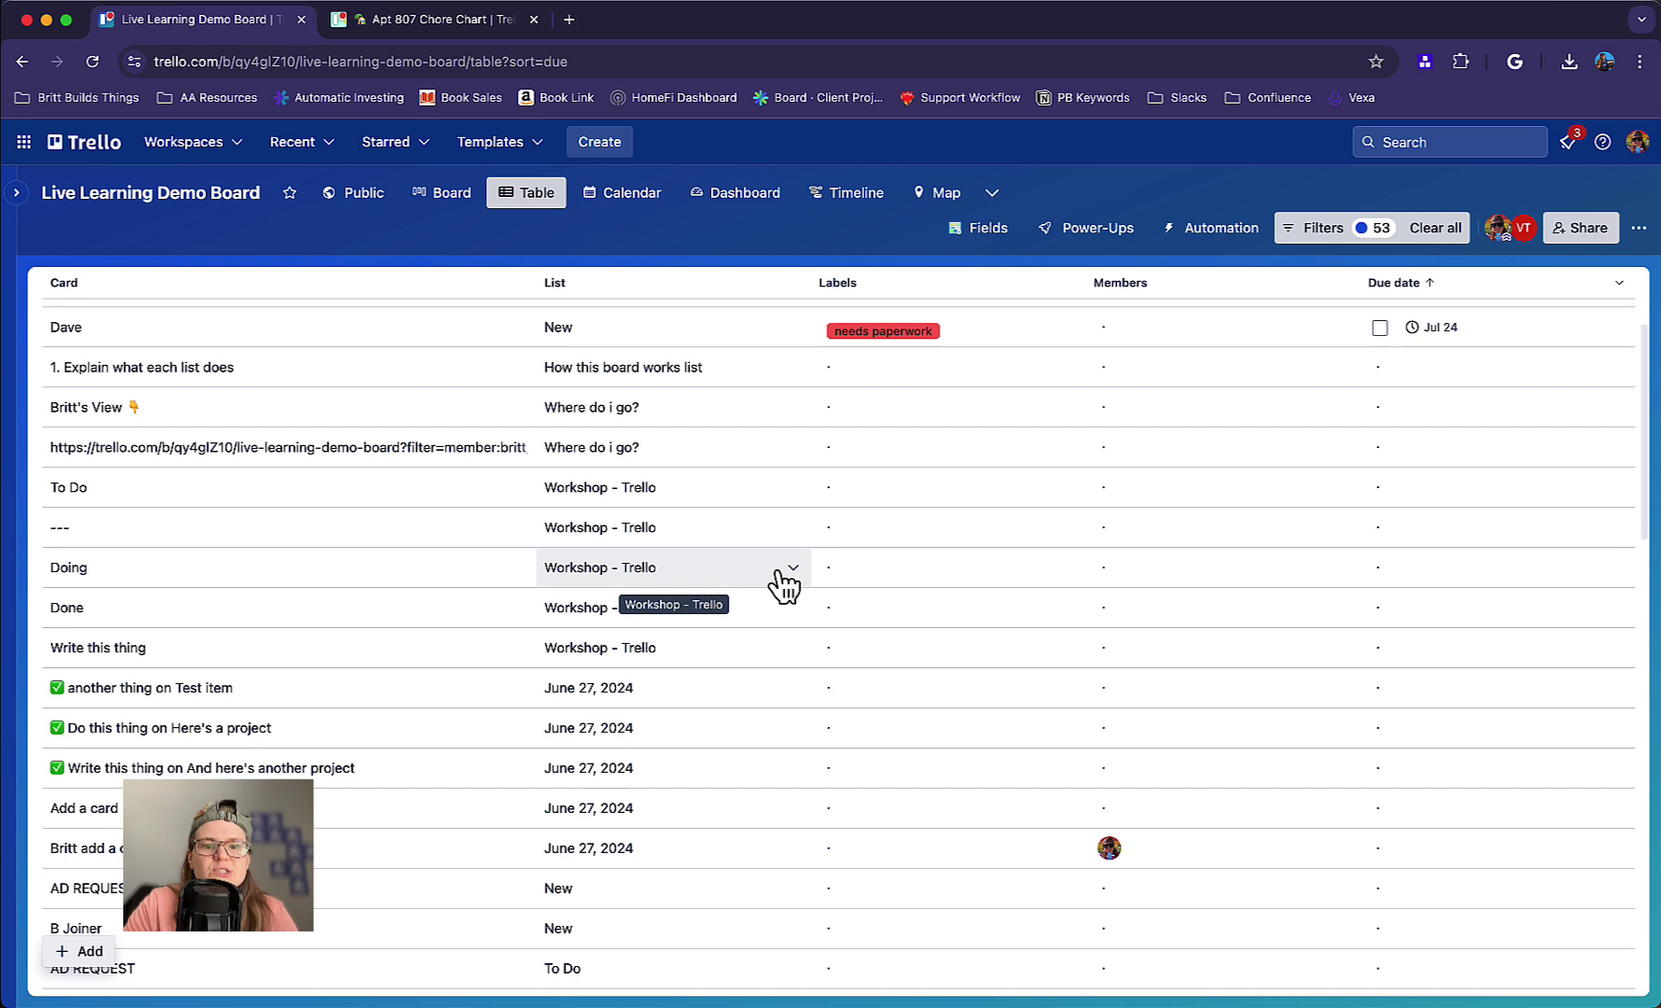
pyautogui.scroll(2, 818, 560)
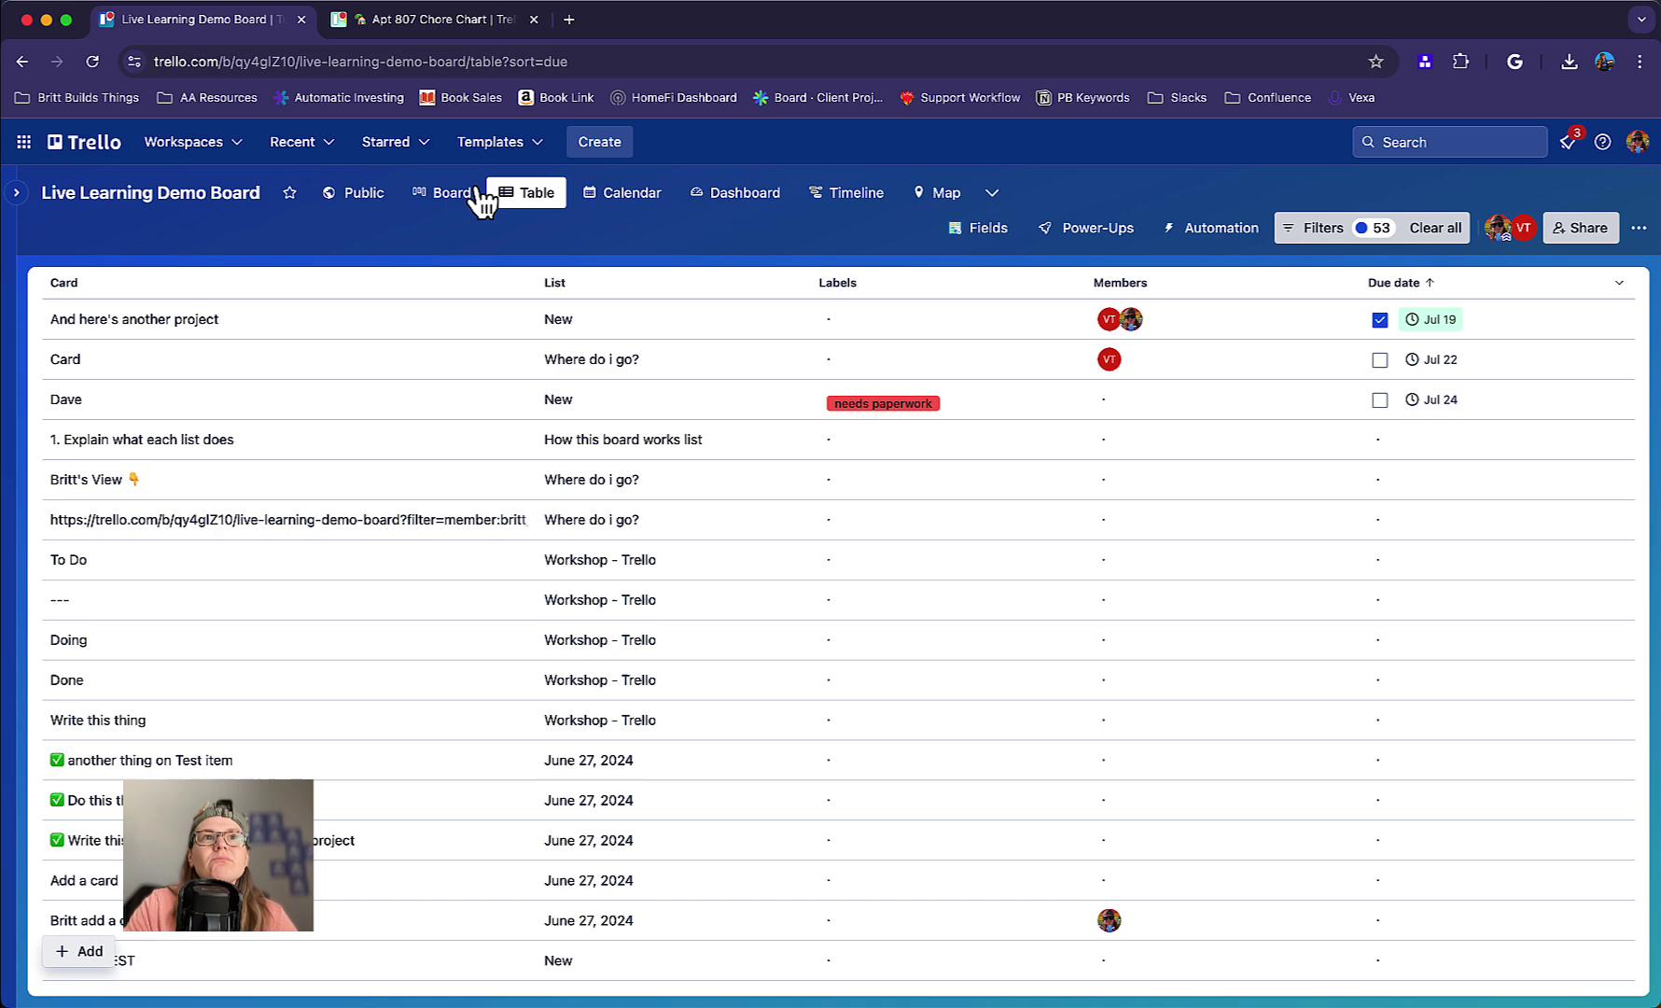
# In Board view, open Write this thing and check My Amazing Field reads 'This is my field!'
pyautogui.click(444, 194)
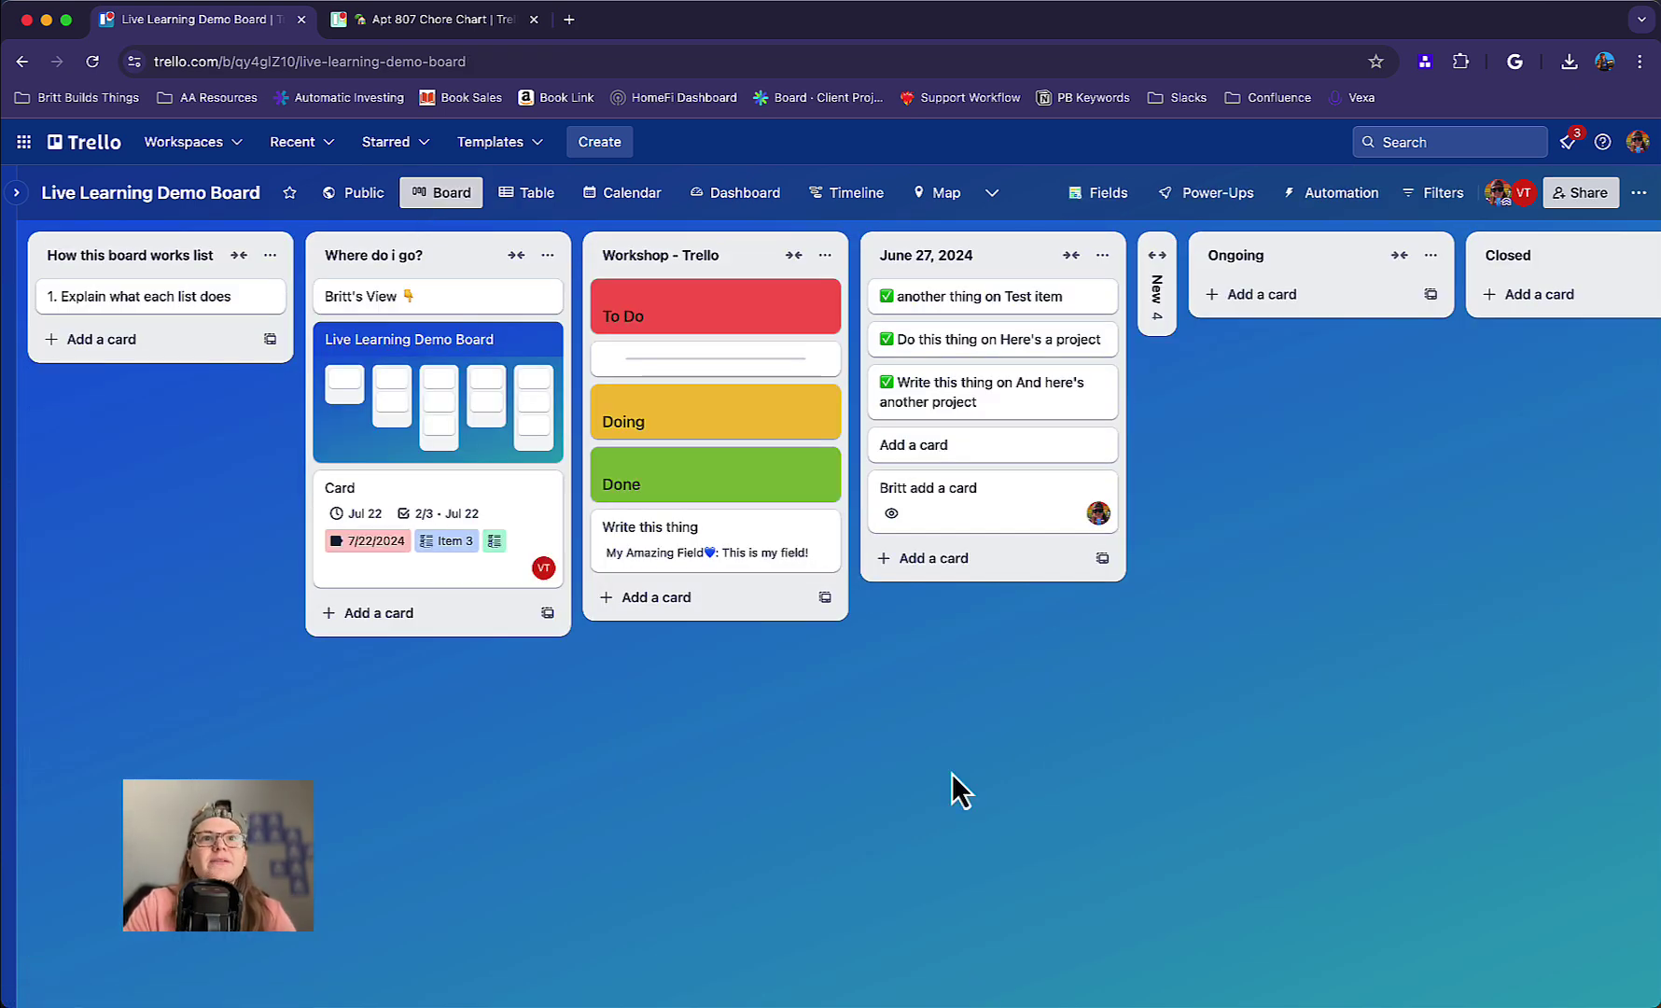
pyautogui.click(755, 557)
pyautogui.click(564, 534)
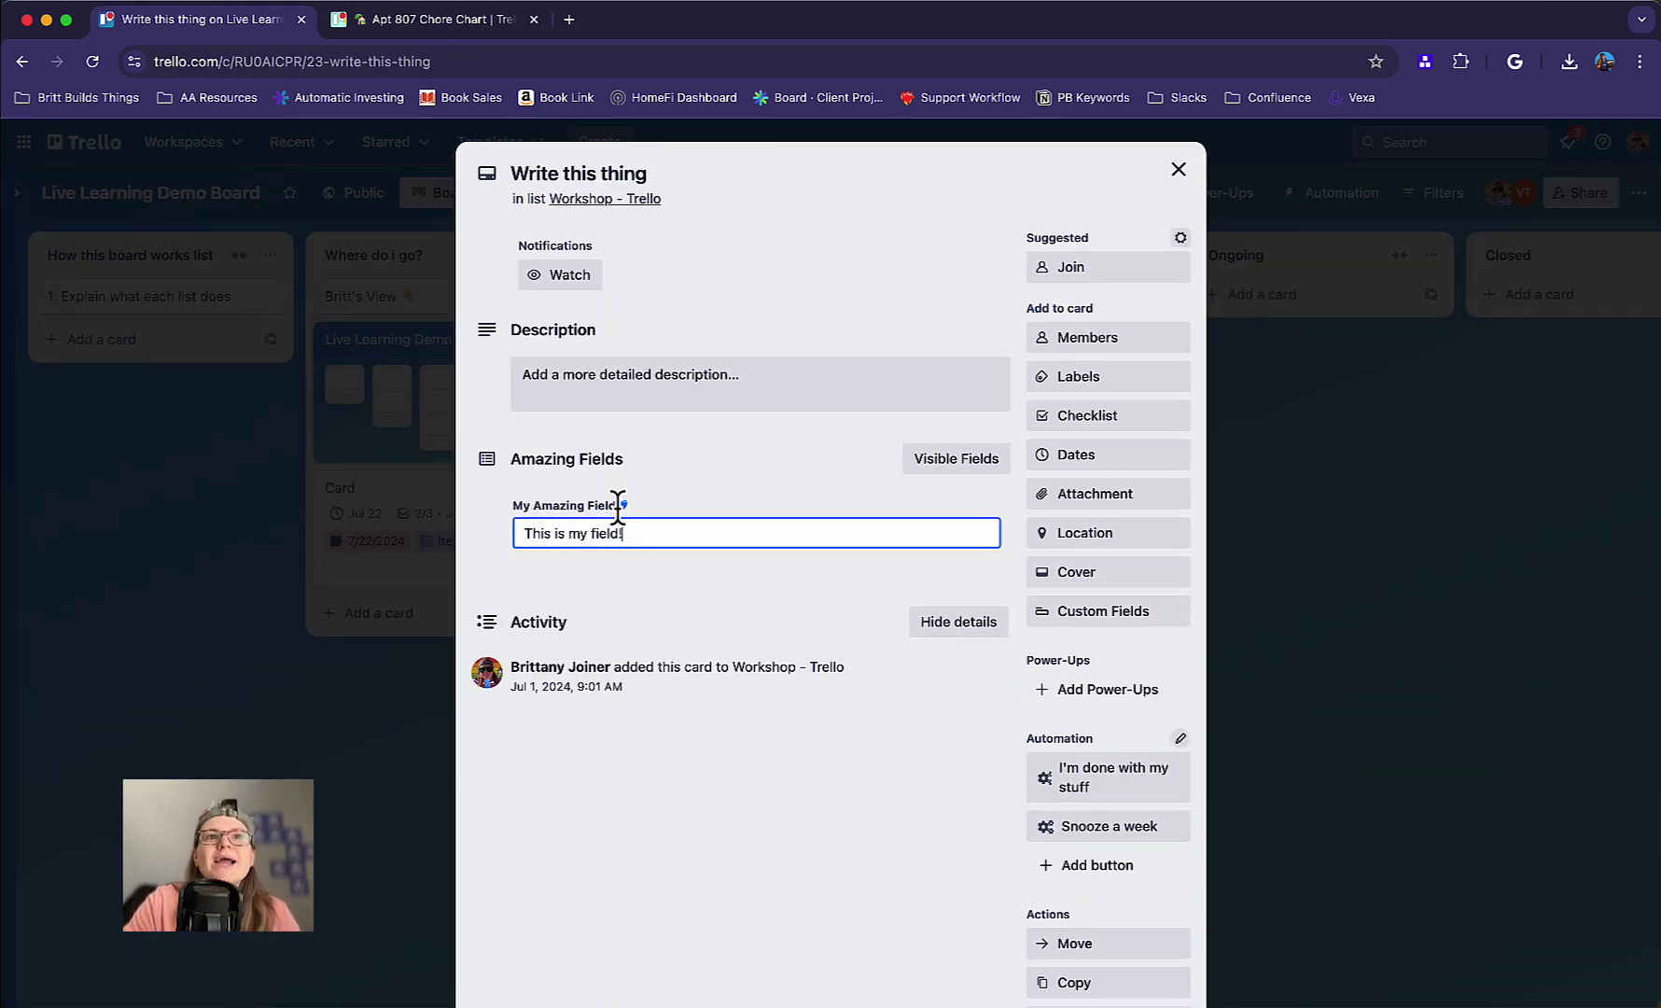
pyautogui.scroll(-1, 641, 548)
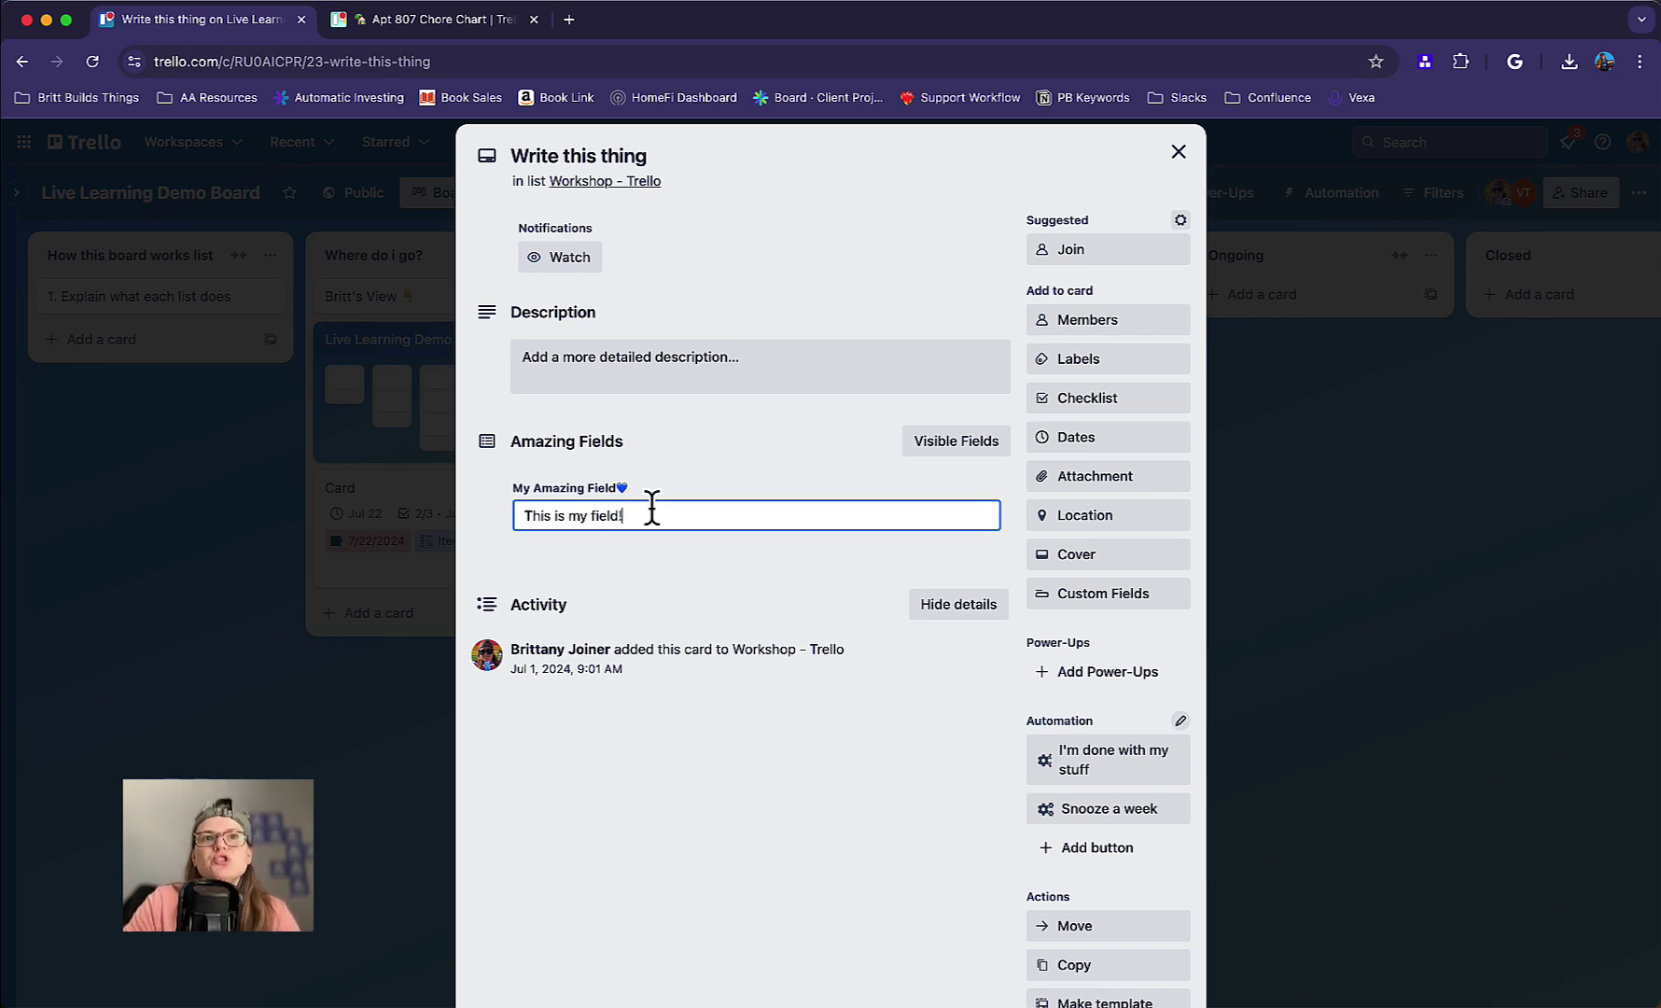
pyautogui.press('Escape')
pyautogui.press('Escape')
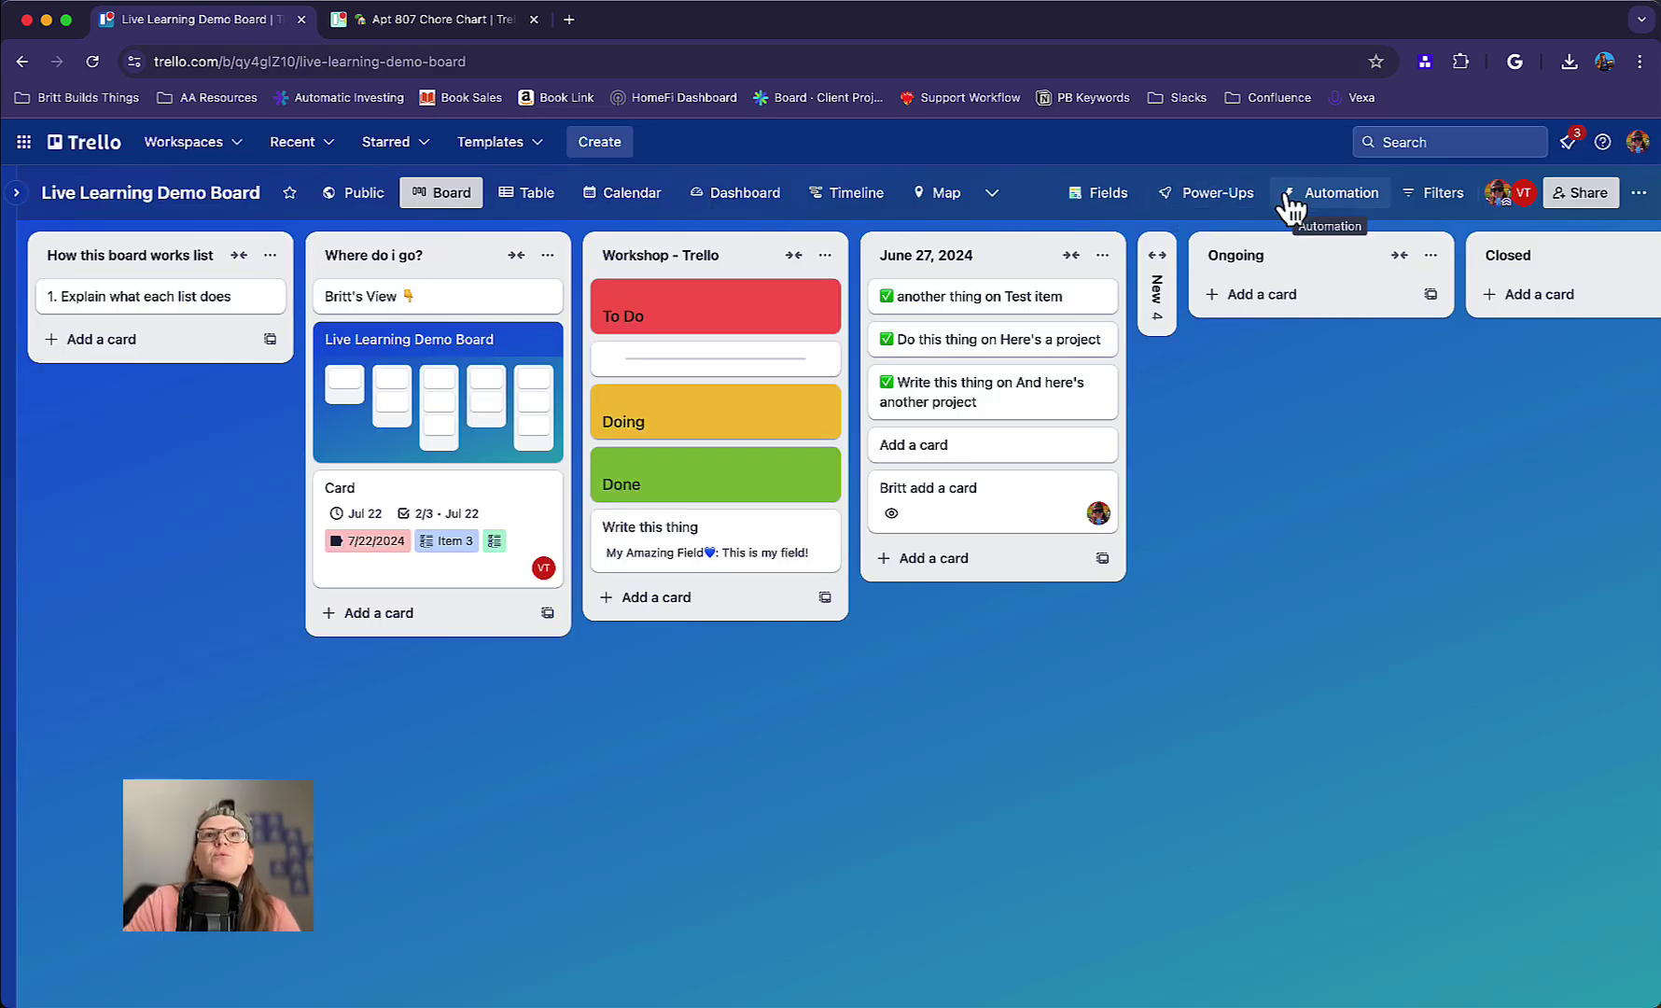
pyautogui.click(1127, 198)
pyautogui.click(1122, 312)
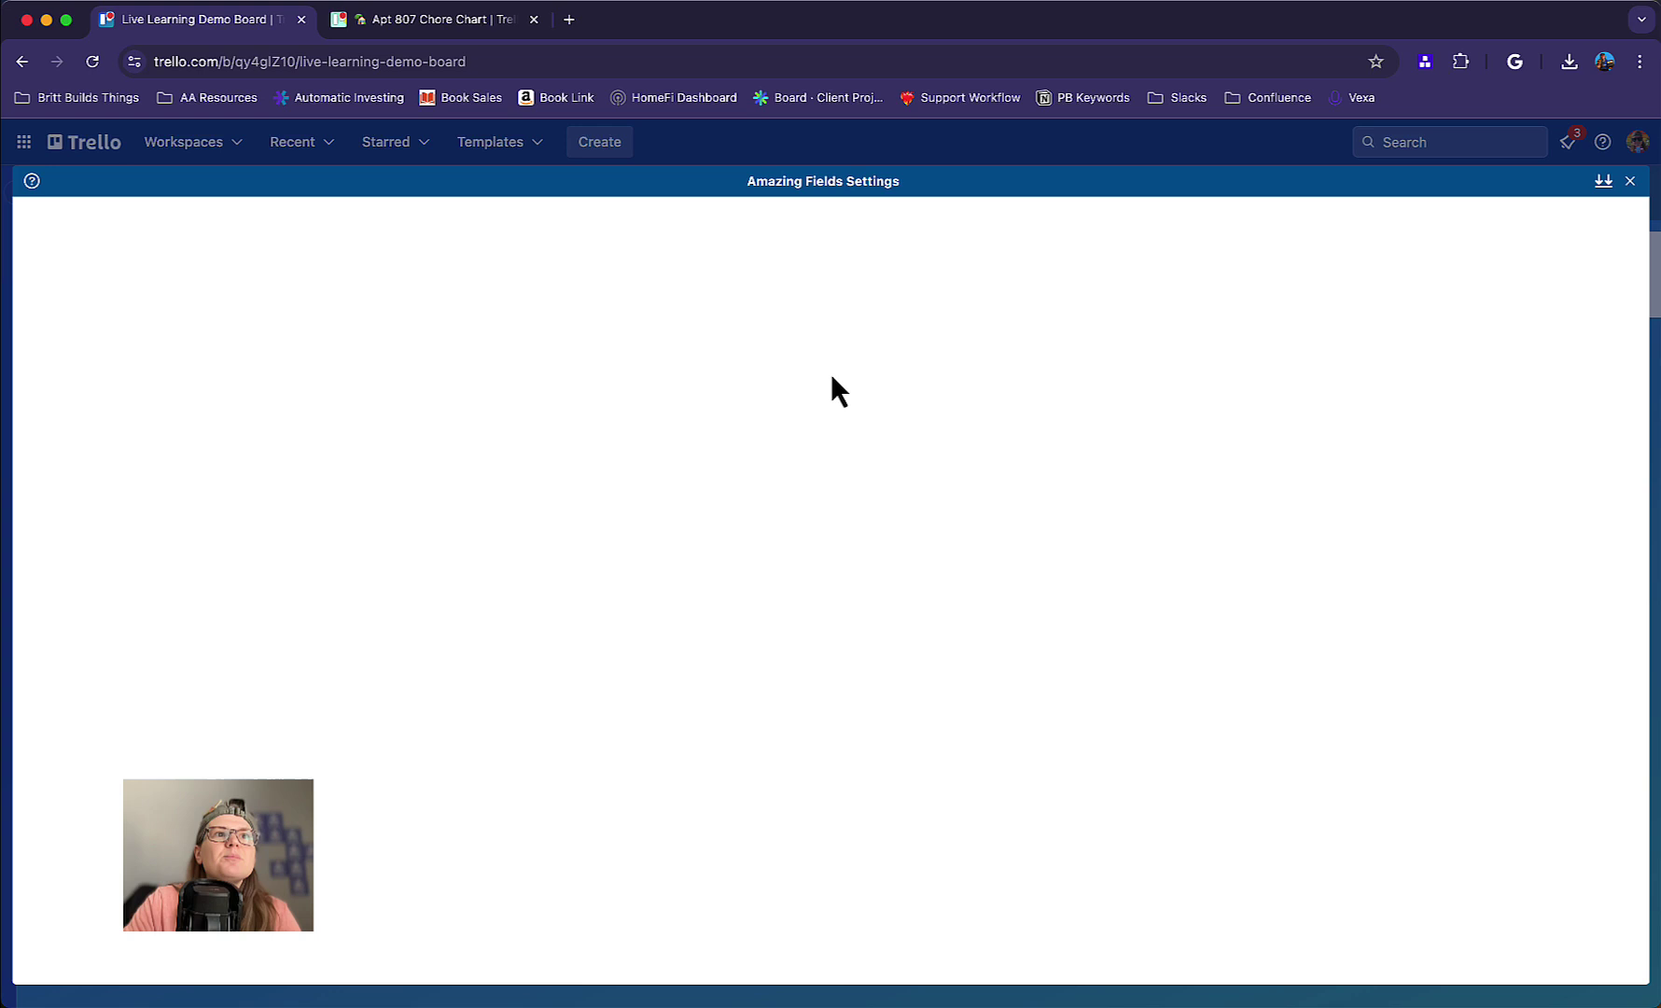
pyautogui.click(258, 485)
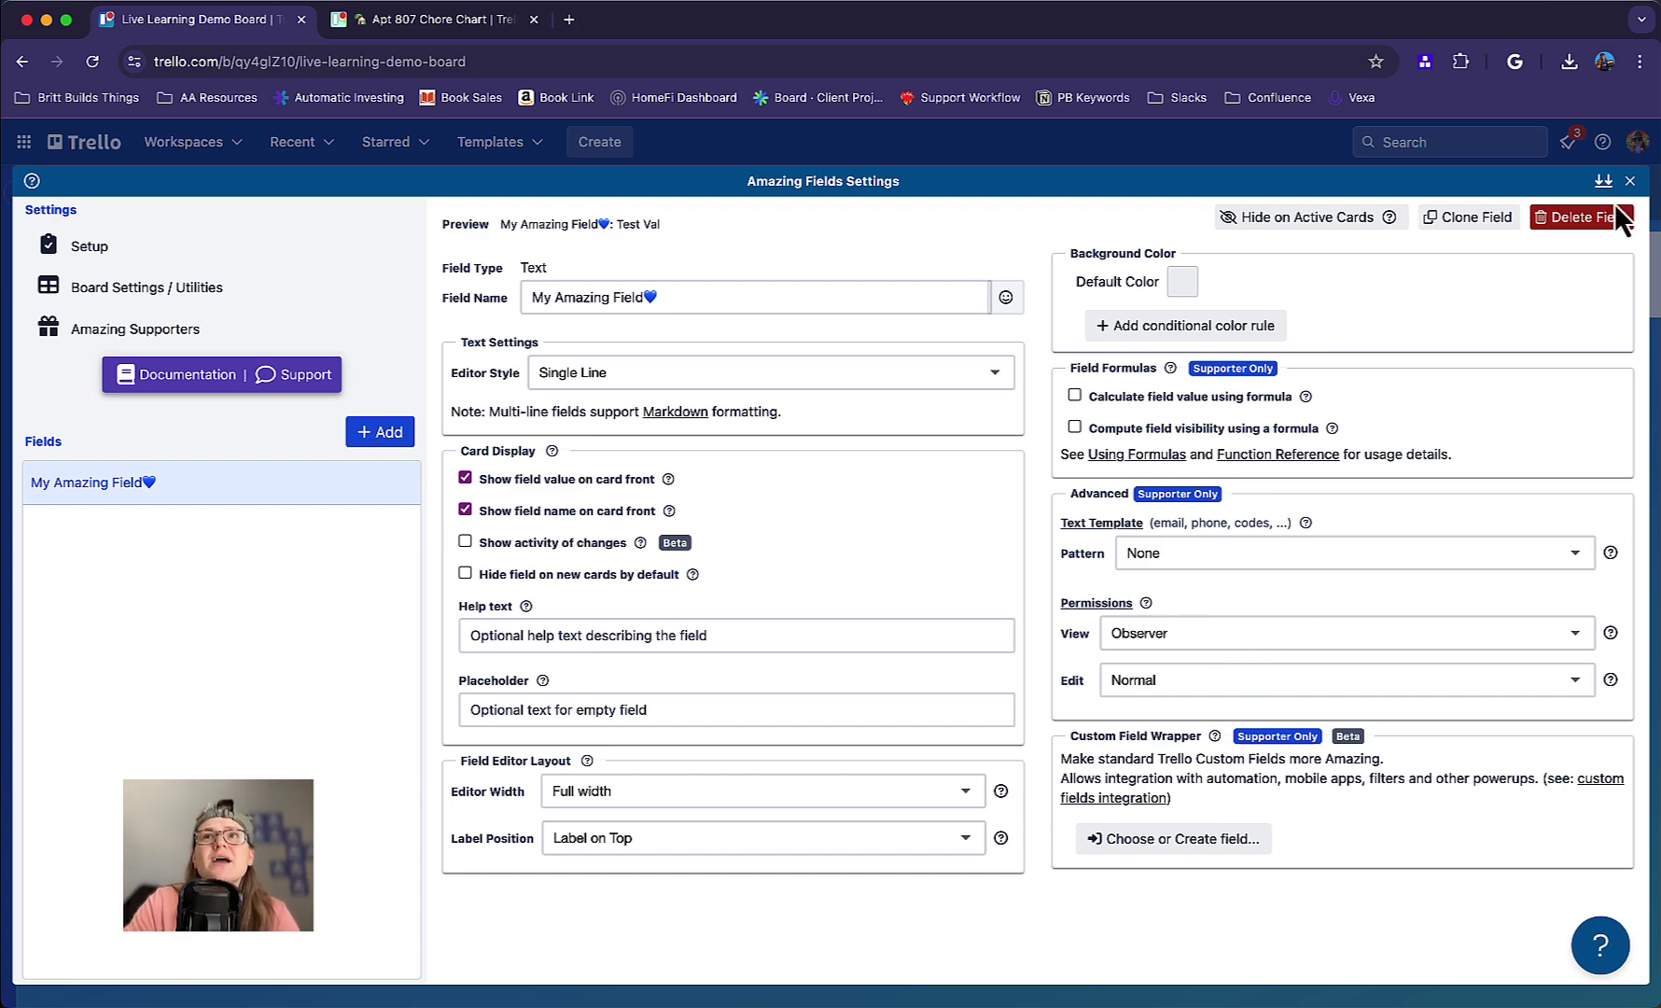
pyautogui.click(1629, 181)
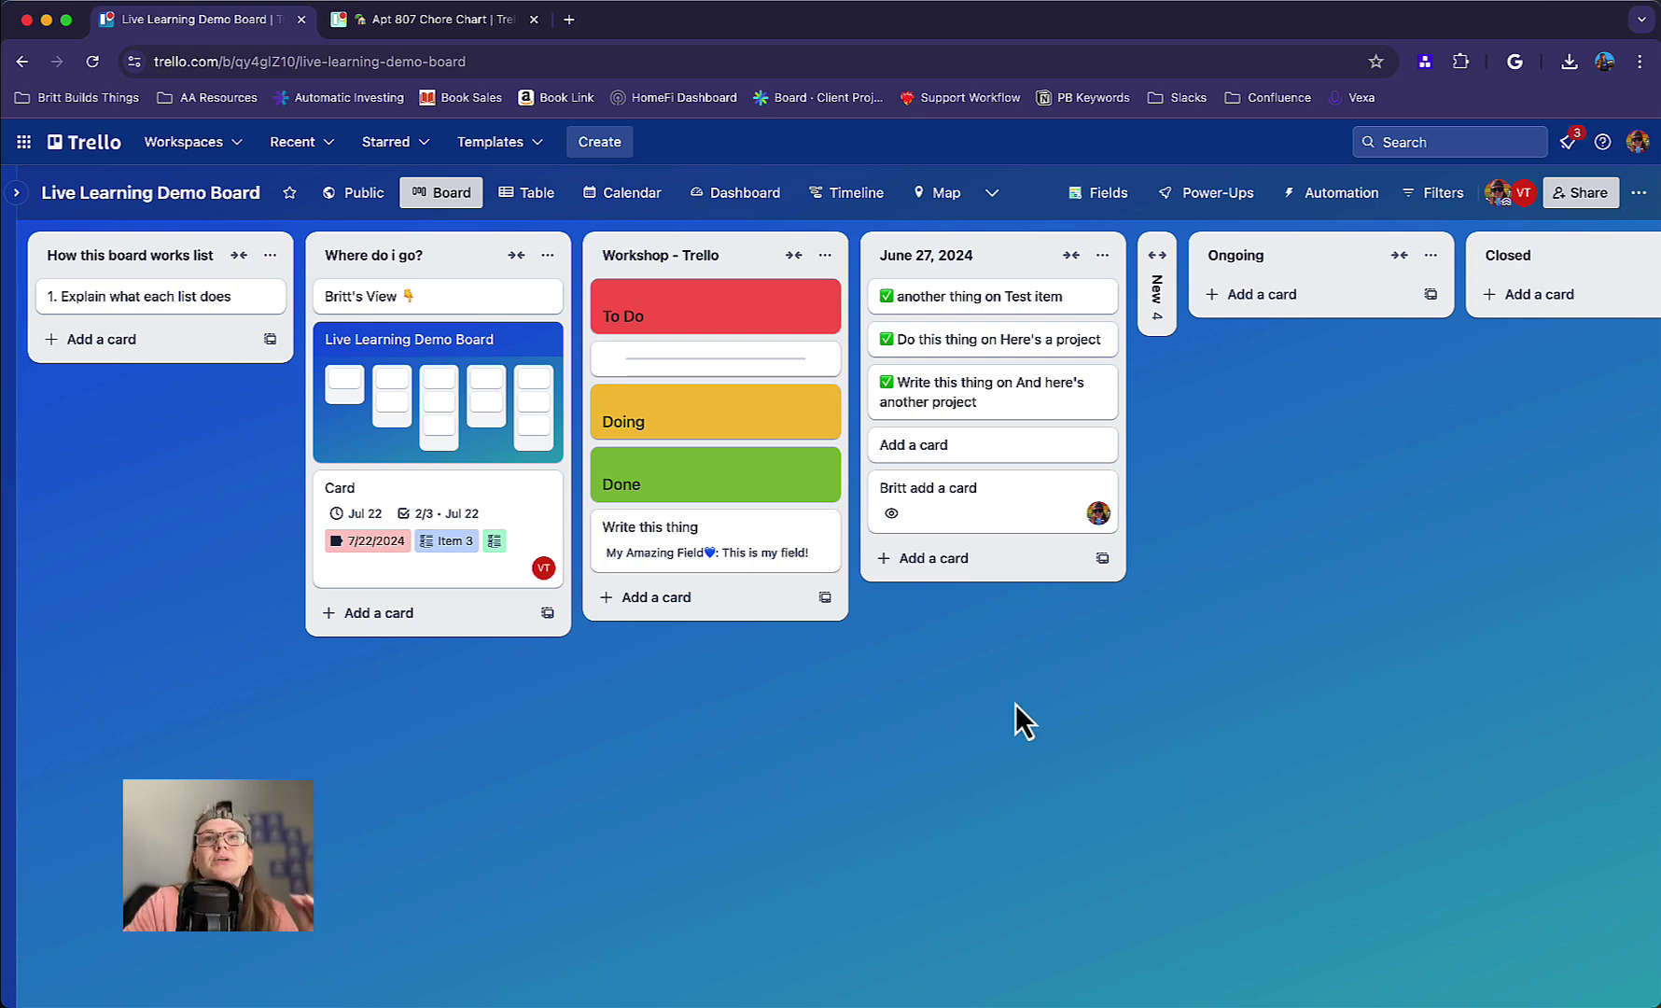
# Open the Amazing Fields table showing only the Name, My Amazing Field and Labels columns
pyautogui.click(1106, 194)
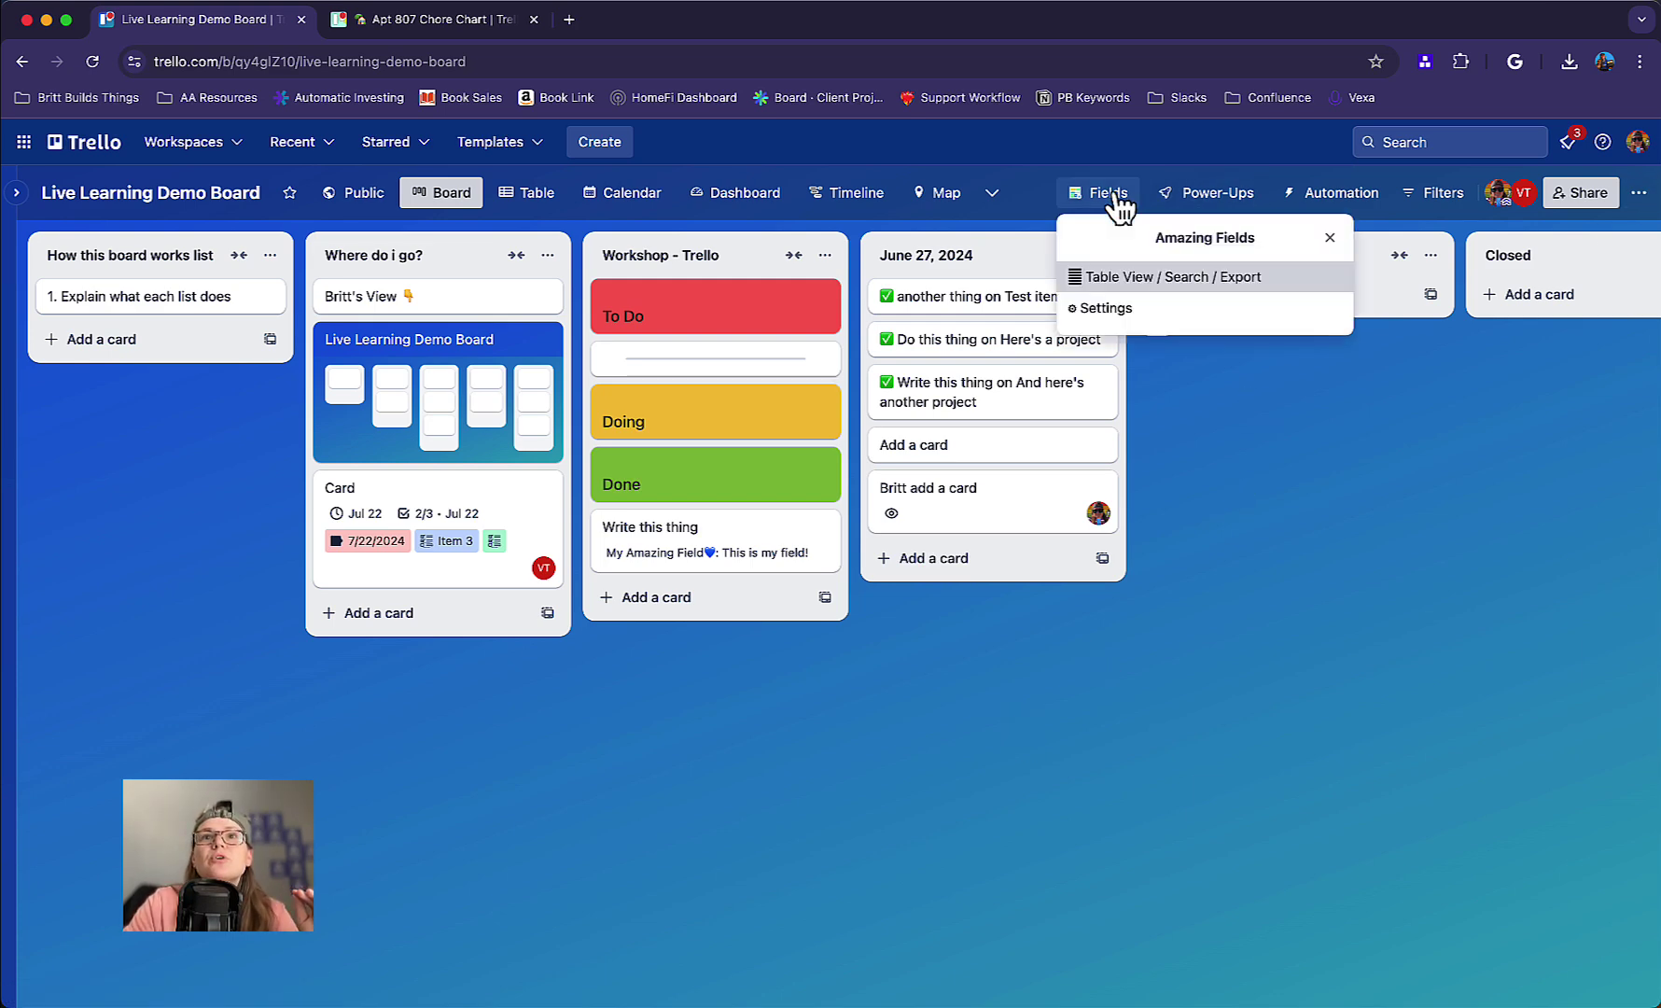
pyautogui.click(1116, 278)
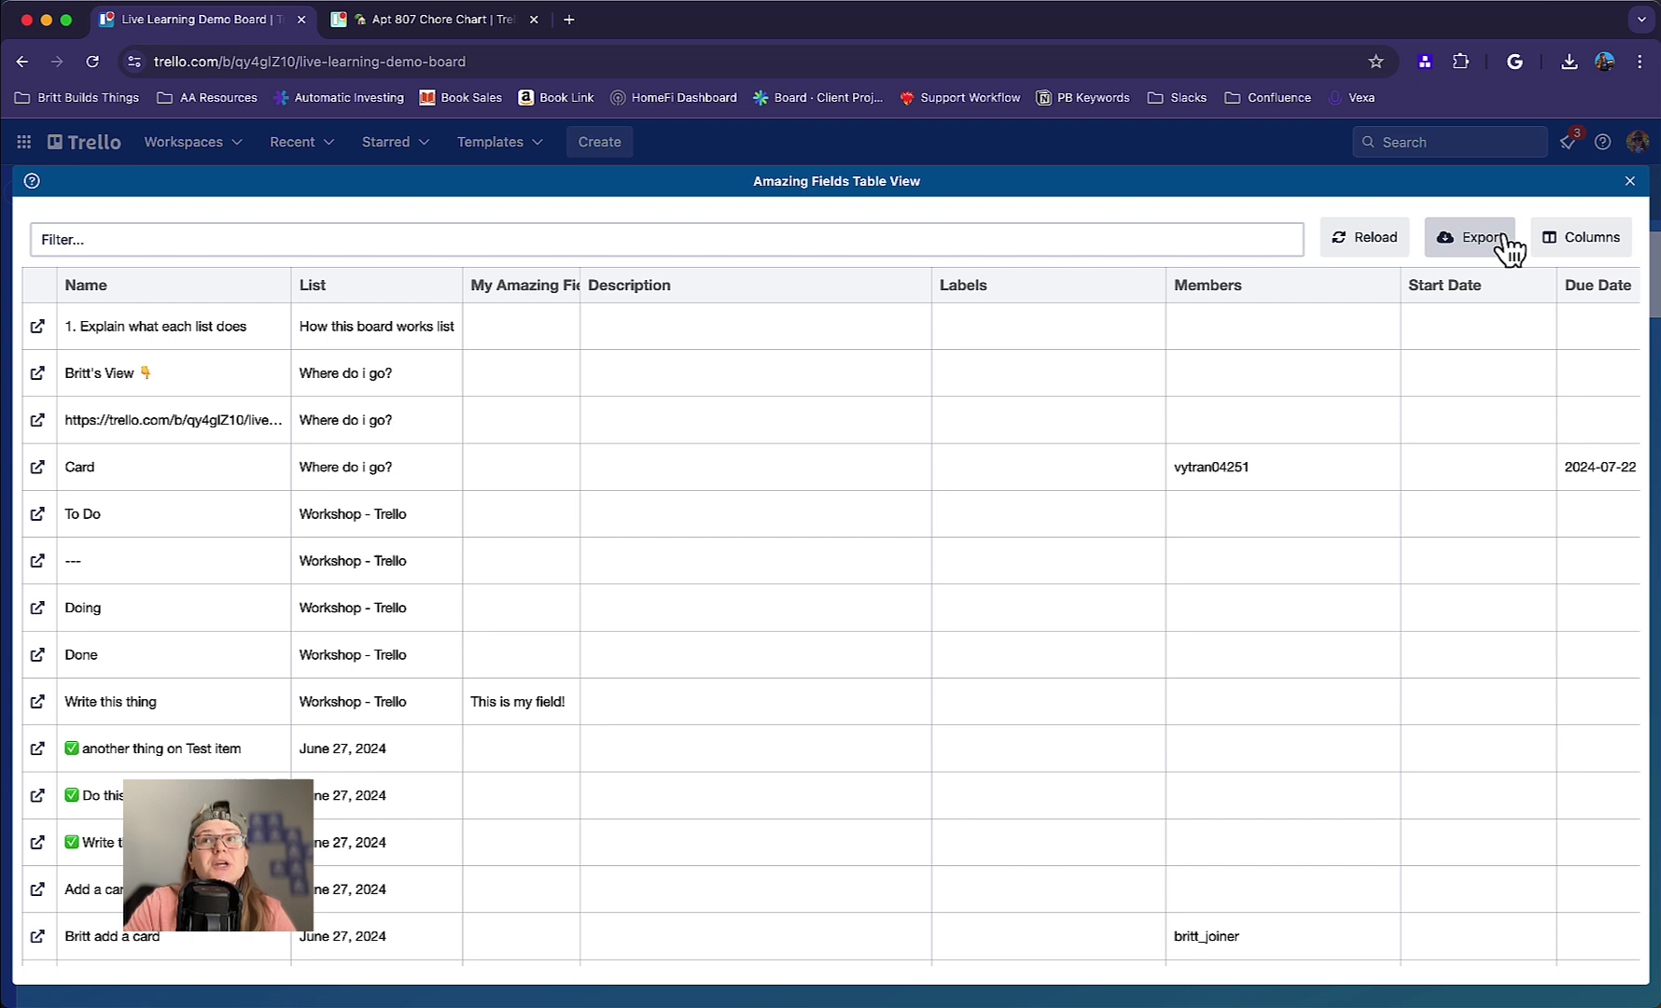
pyautogui.click(1570, 240)
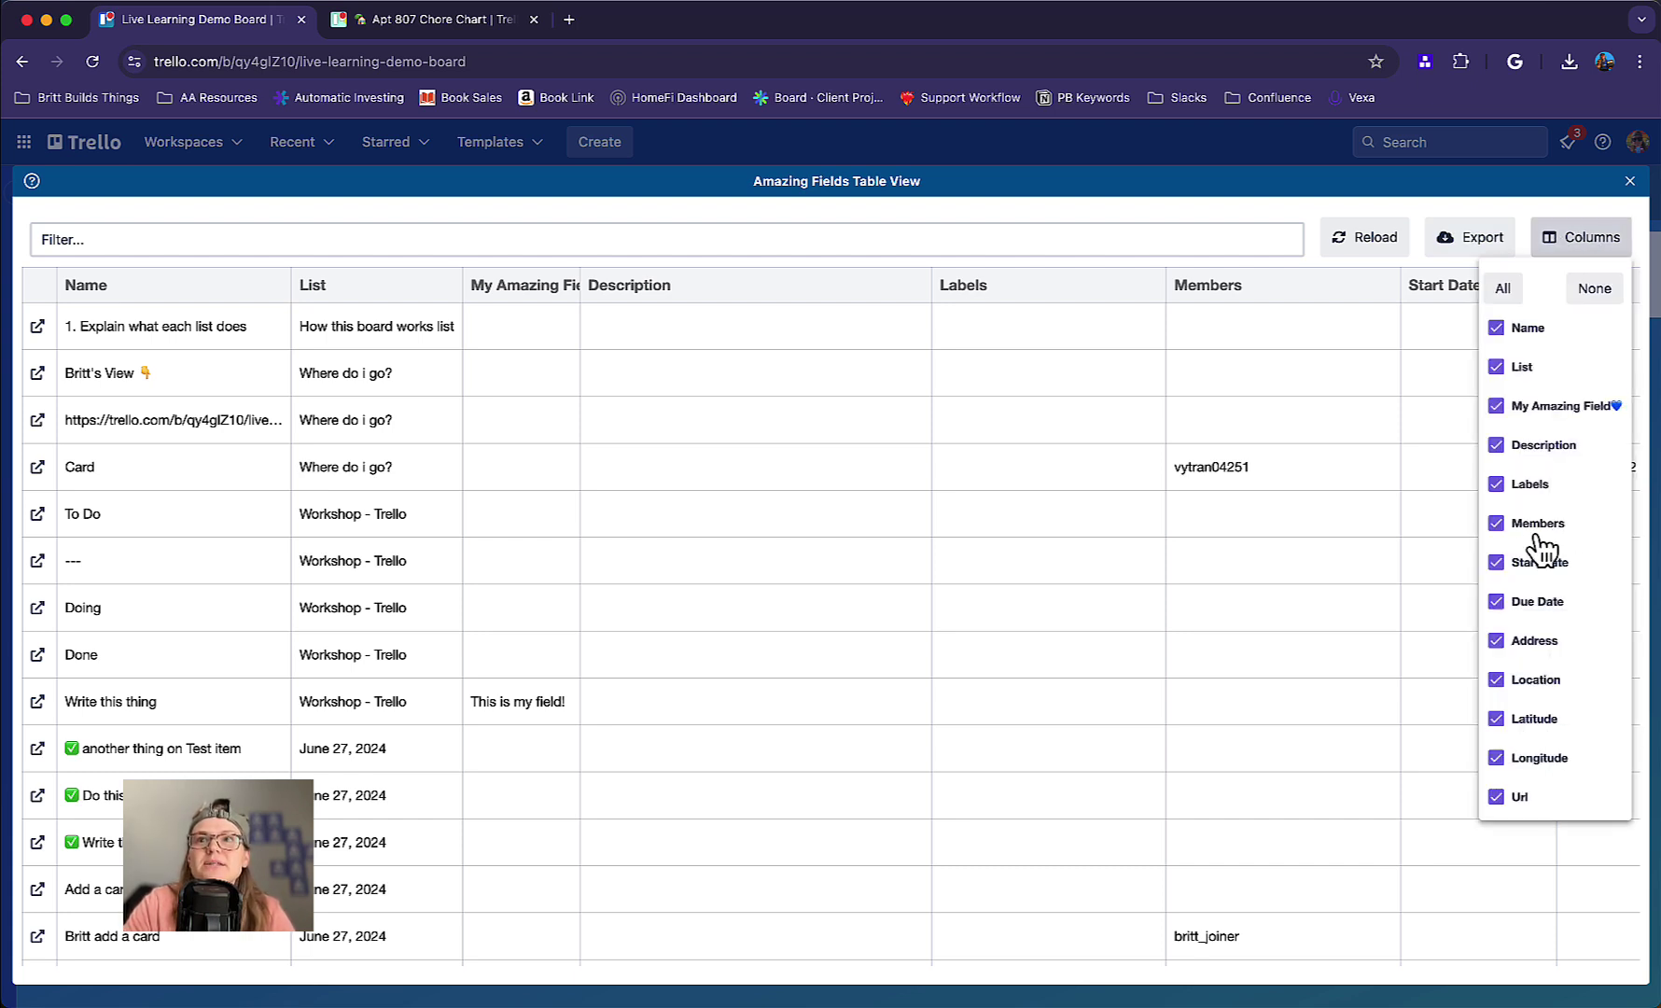
pyautogui.click(1595, 298)
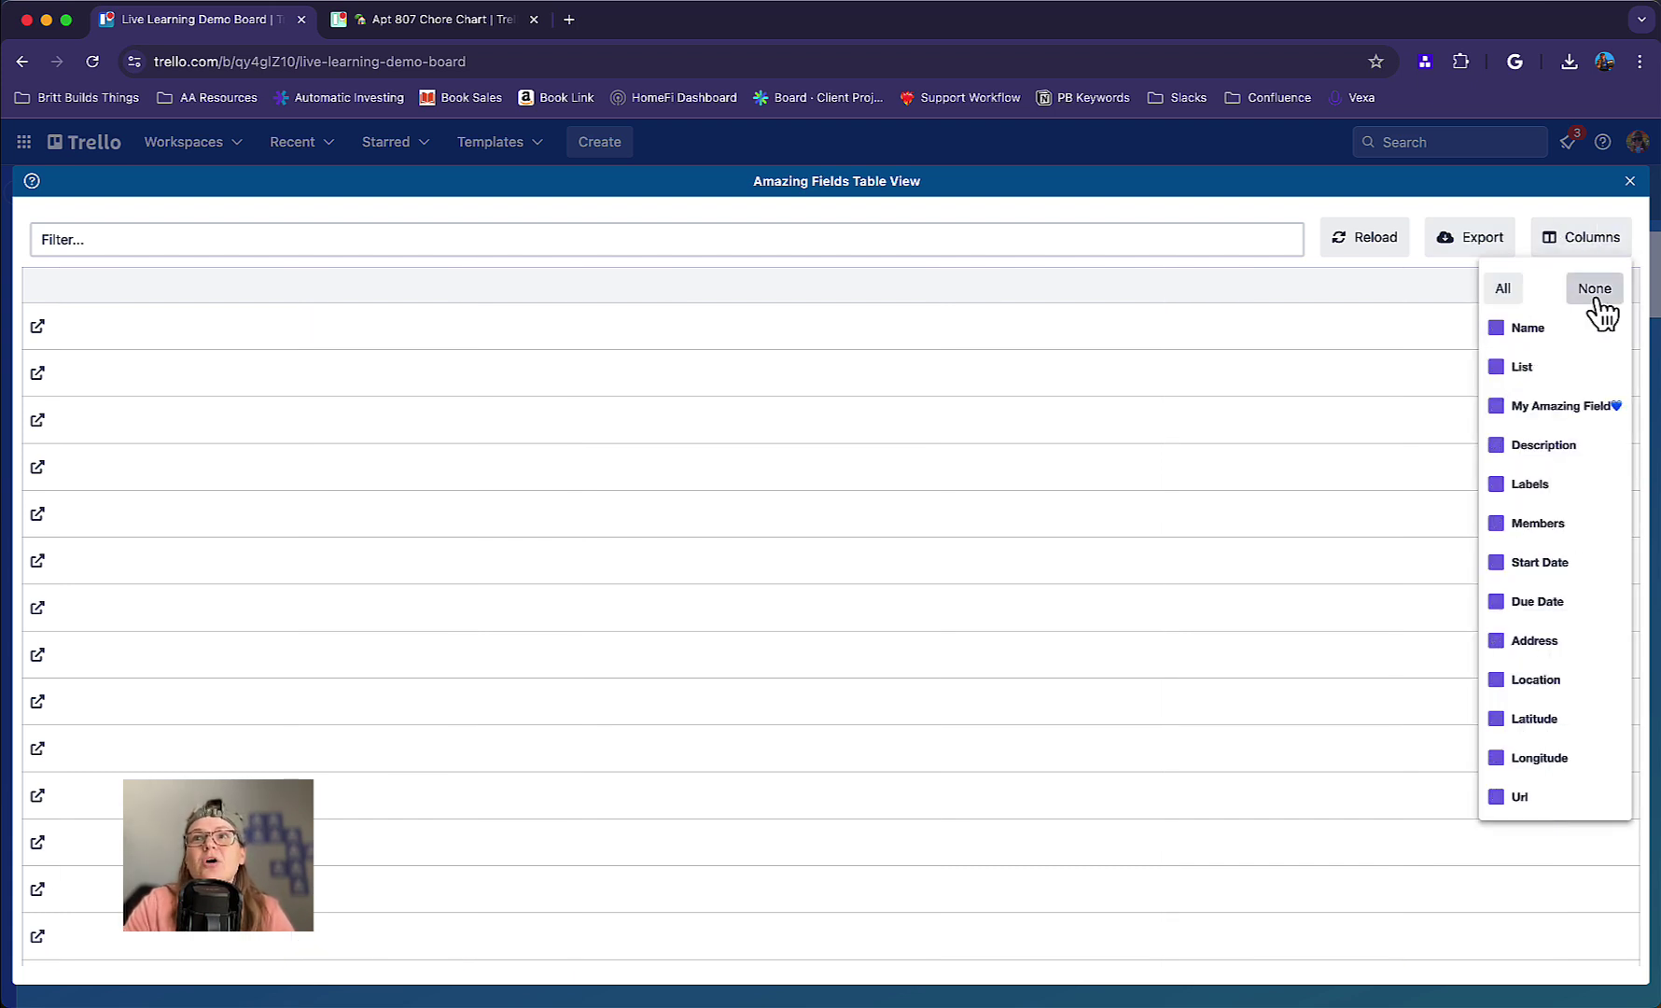
pyautogui.click(1497, 407)
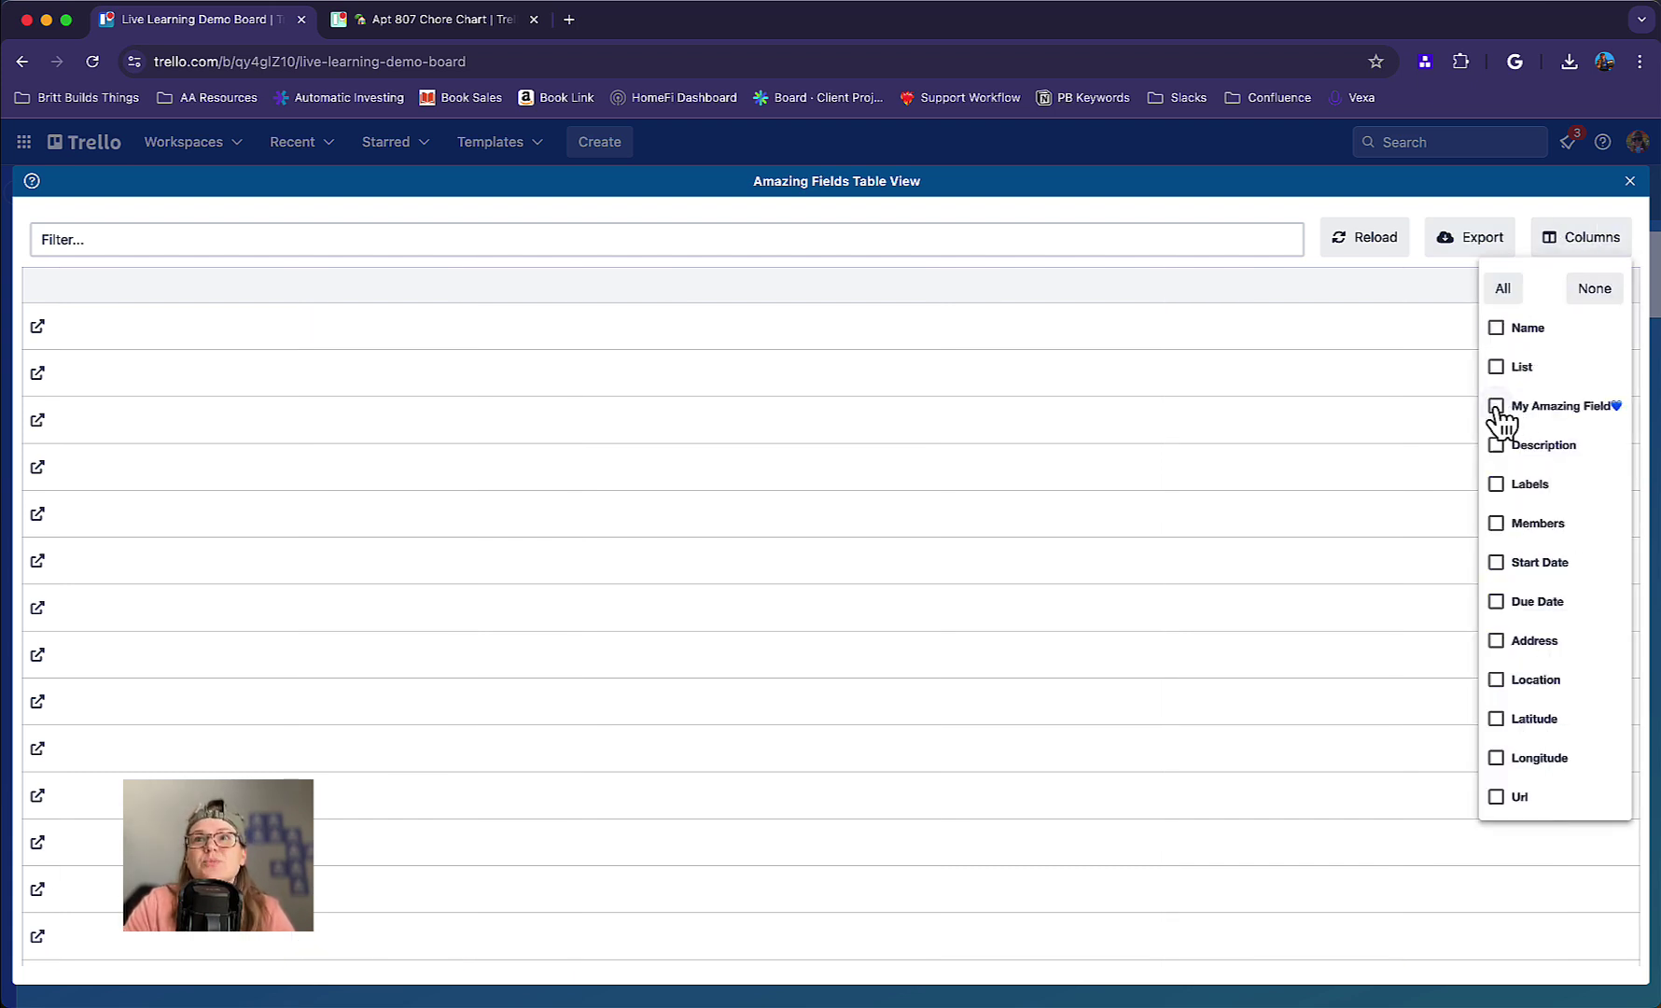
pyautogui.click(1496, 331)
pyautogui.click(1496, 487)
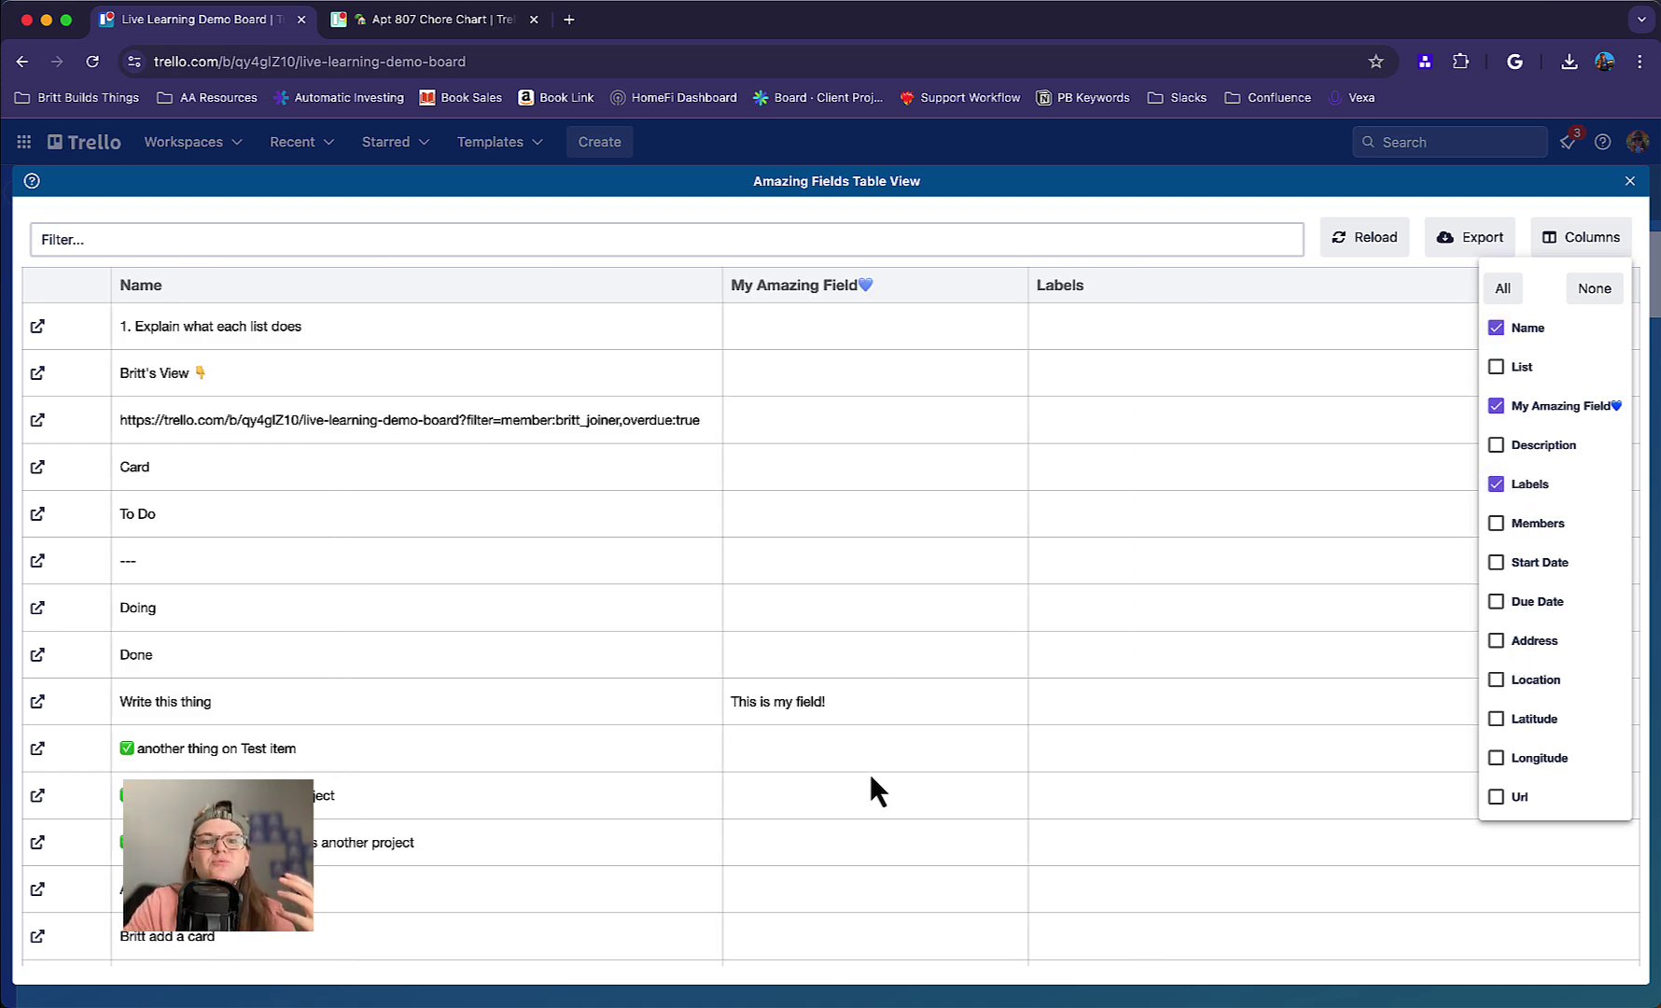
# Sort the Amazing Fields table by My Amazing Field, browse the filter, then close it
pyautogui.click(833, 289)
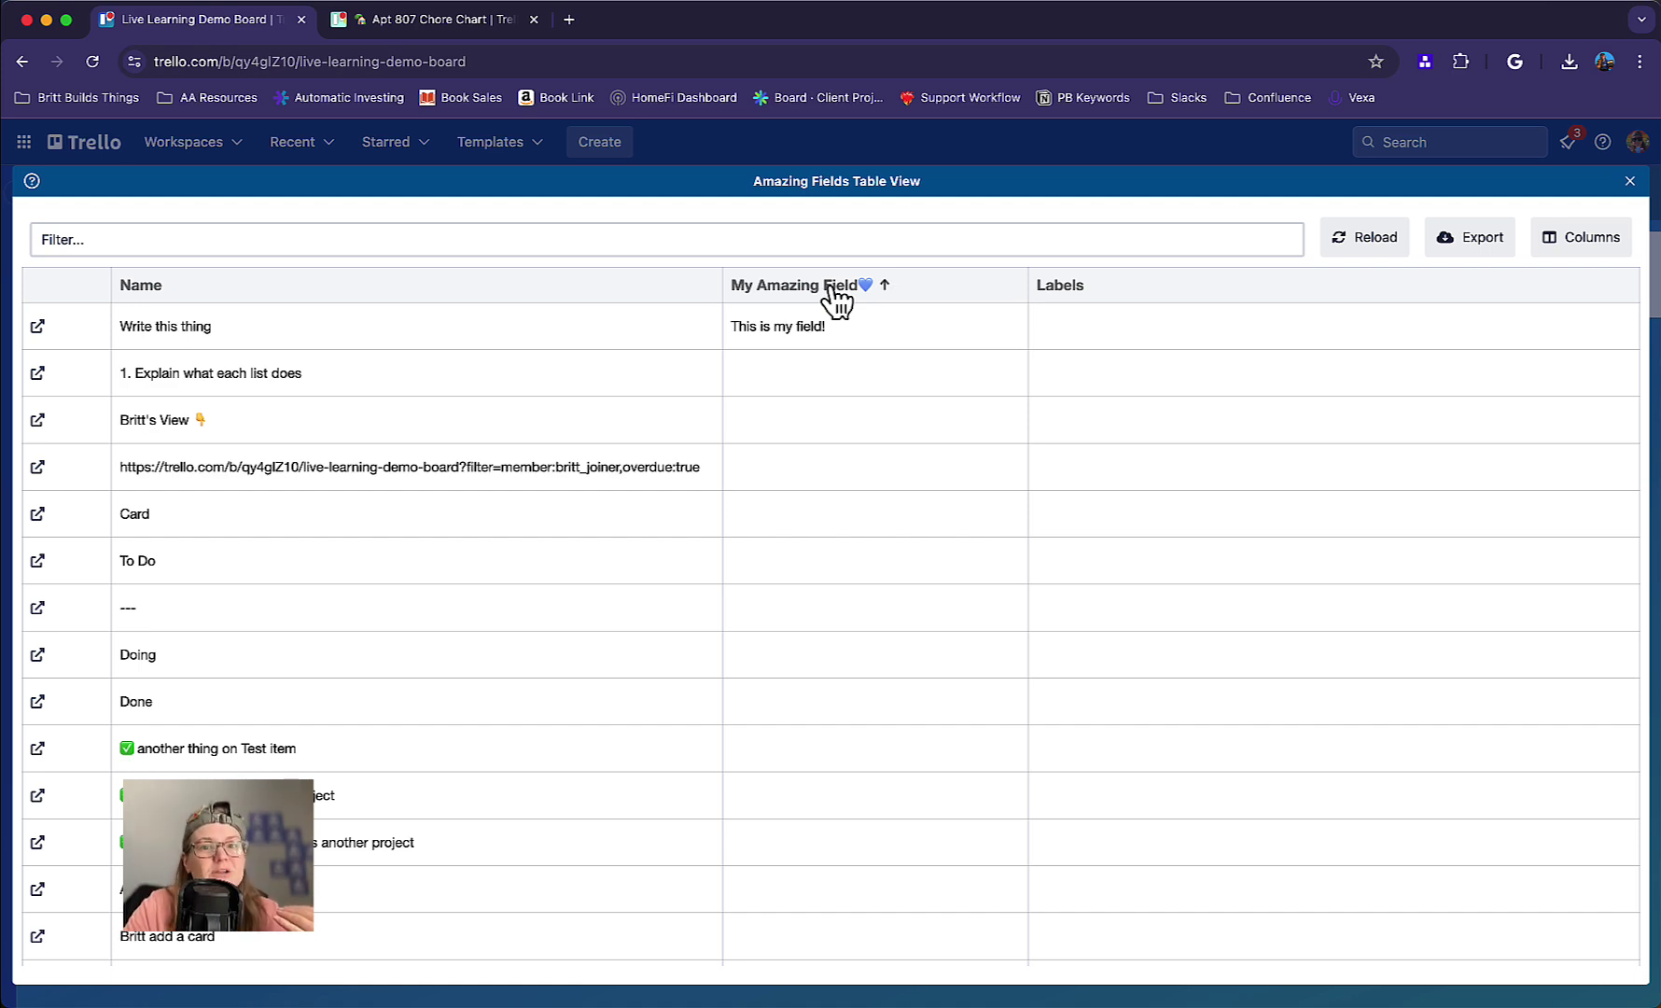
pyautogui.click(490, 241)
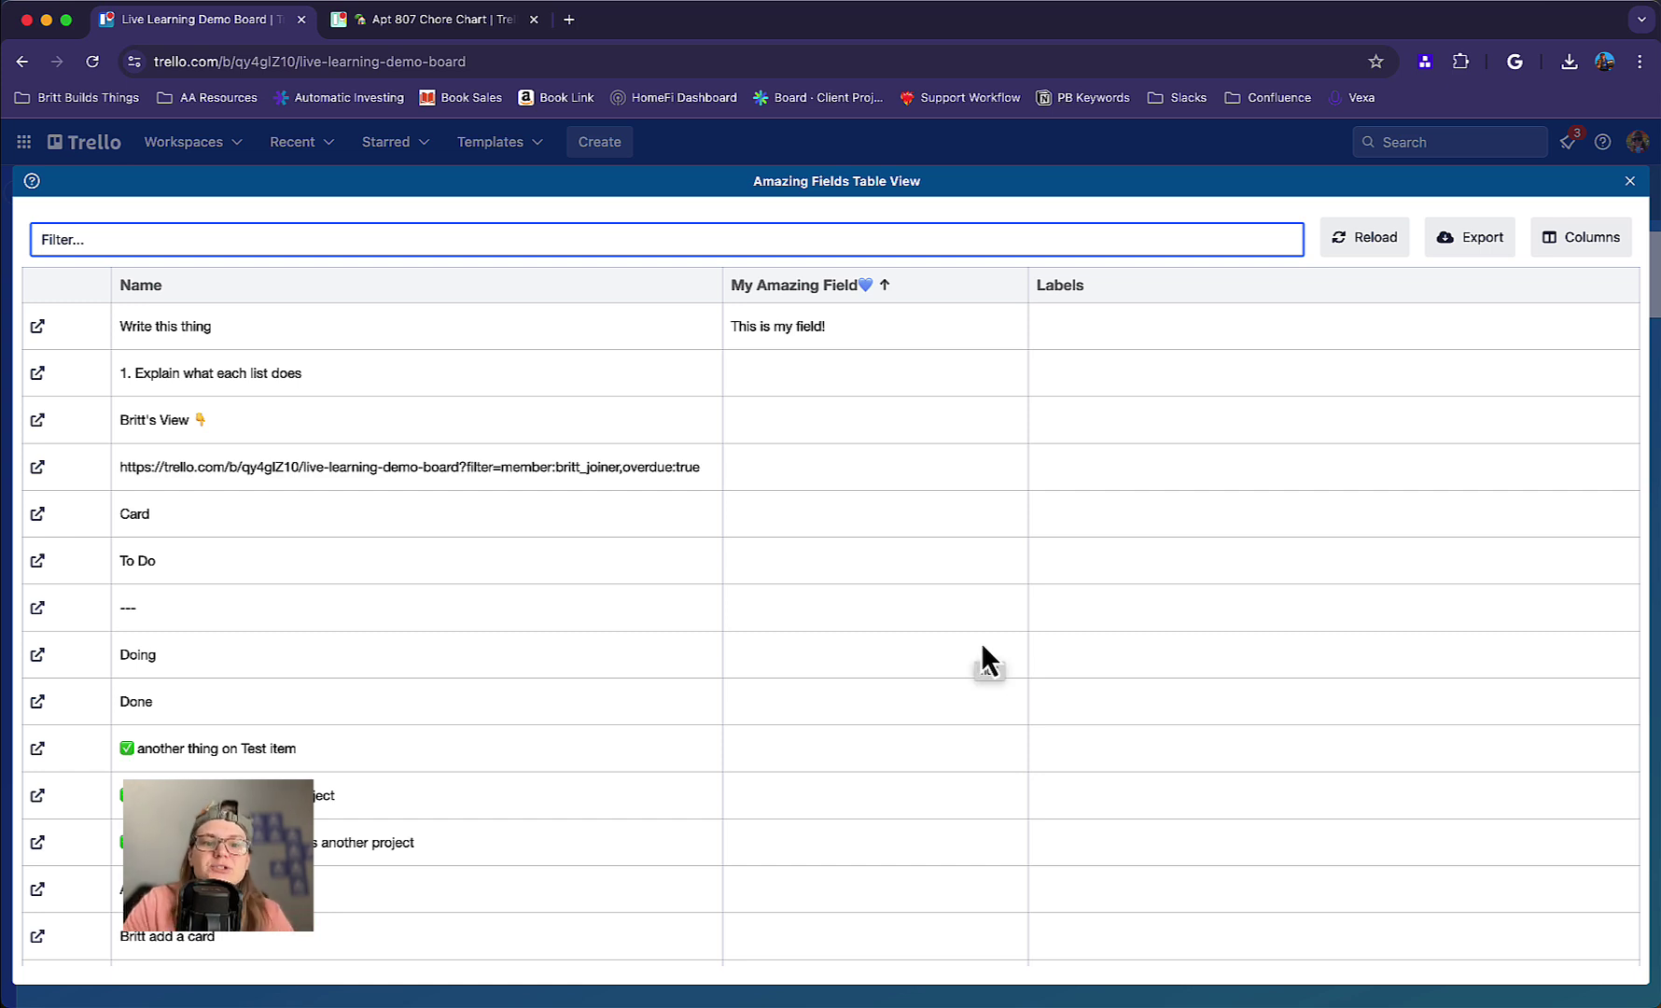
pyautogui.scroll(-2, 849, 625)
pyautogui.scroll(2, 857, 618)
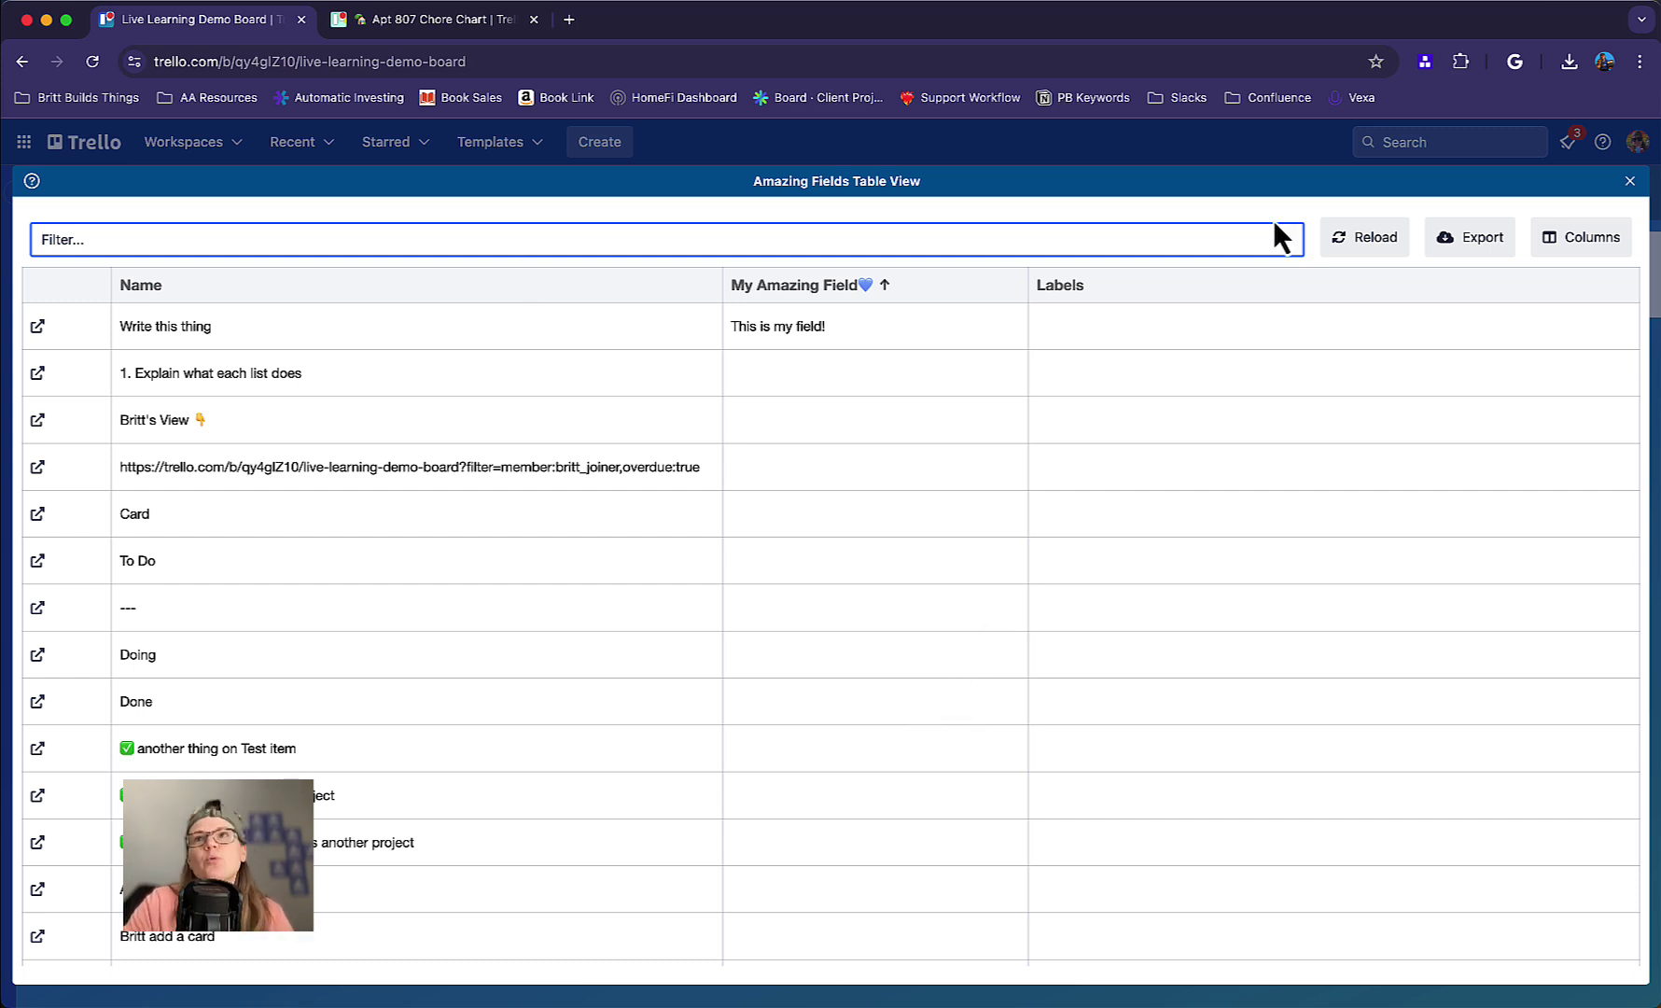
pyautogui.click(1630, 182)
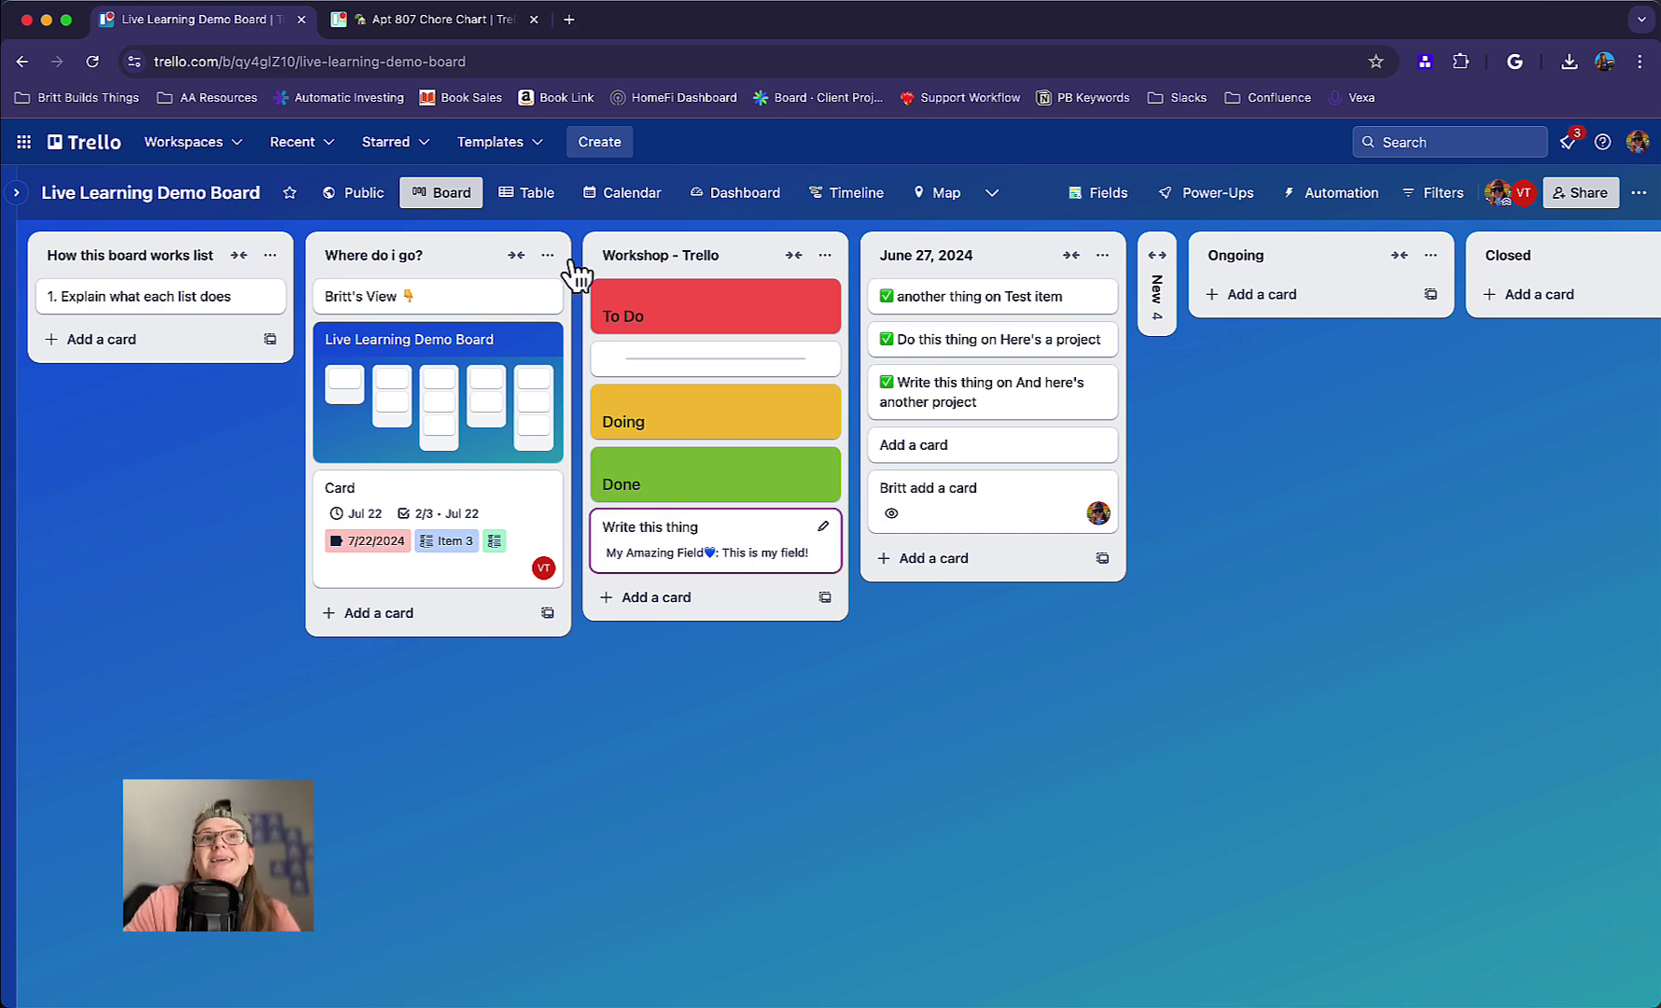
# Cycle the Live Learning Demo Board through Table and Calendar views, ending on the charts Dashboard
pyautogui.click(546, 208)
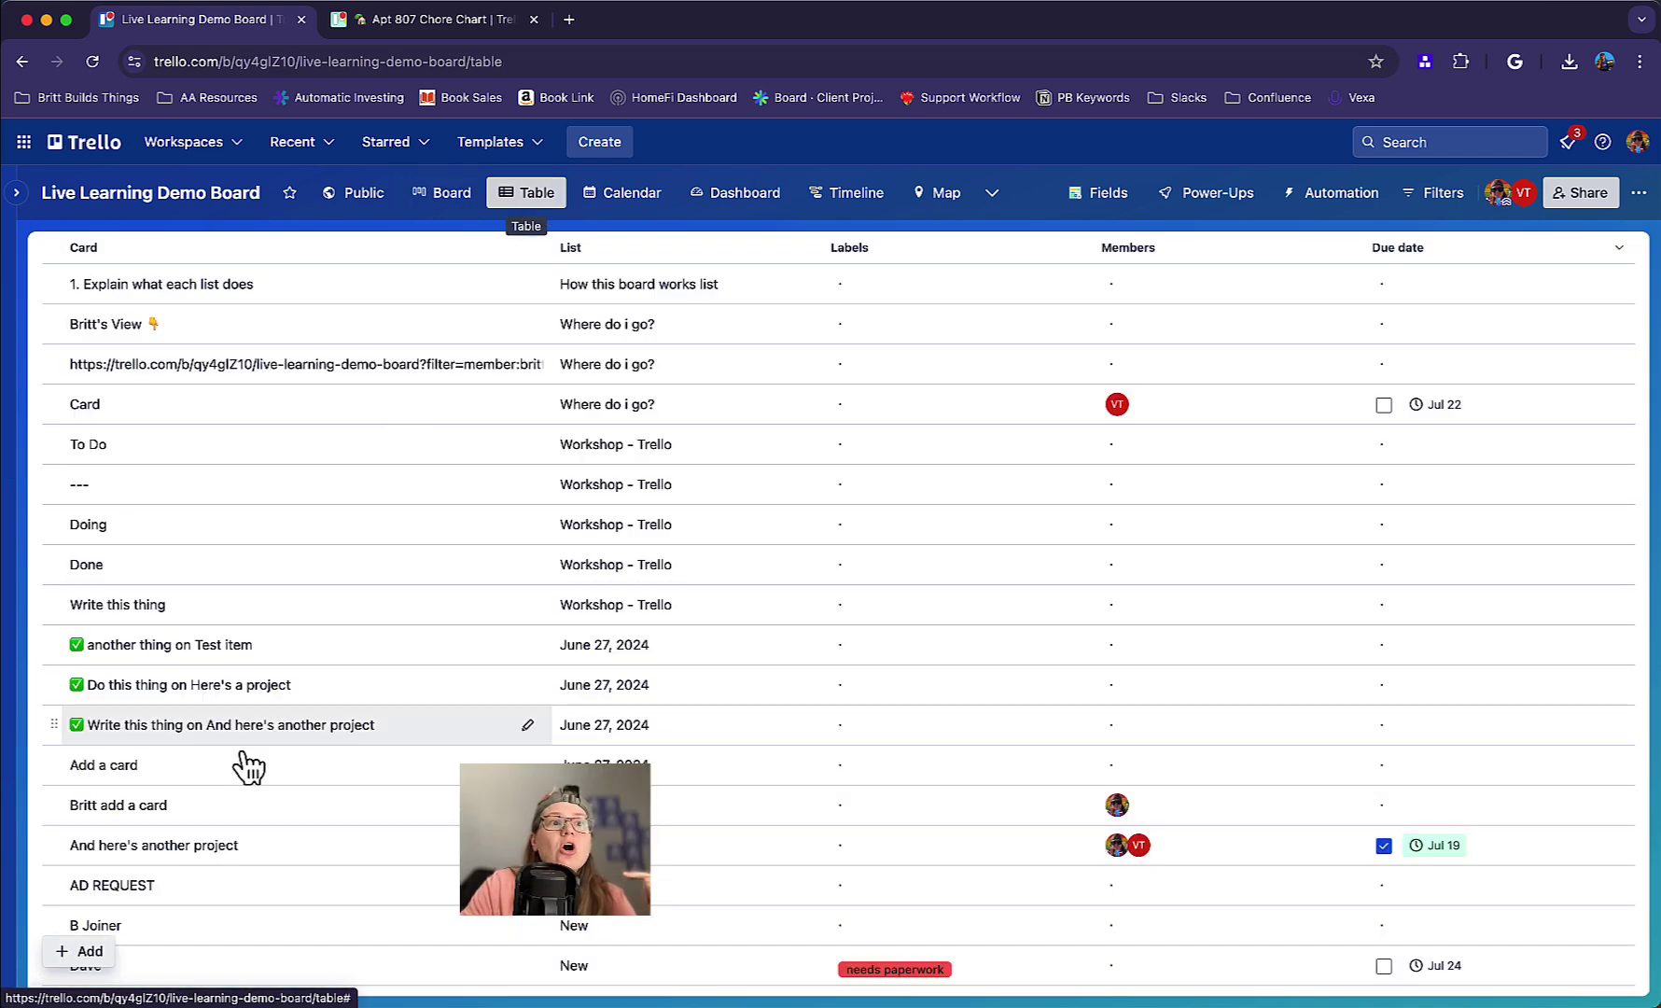
pyautogui.click(77, 952)
pyautogui.click(69, 869)
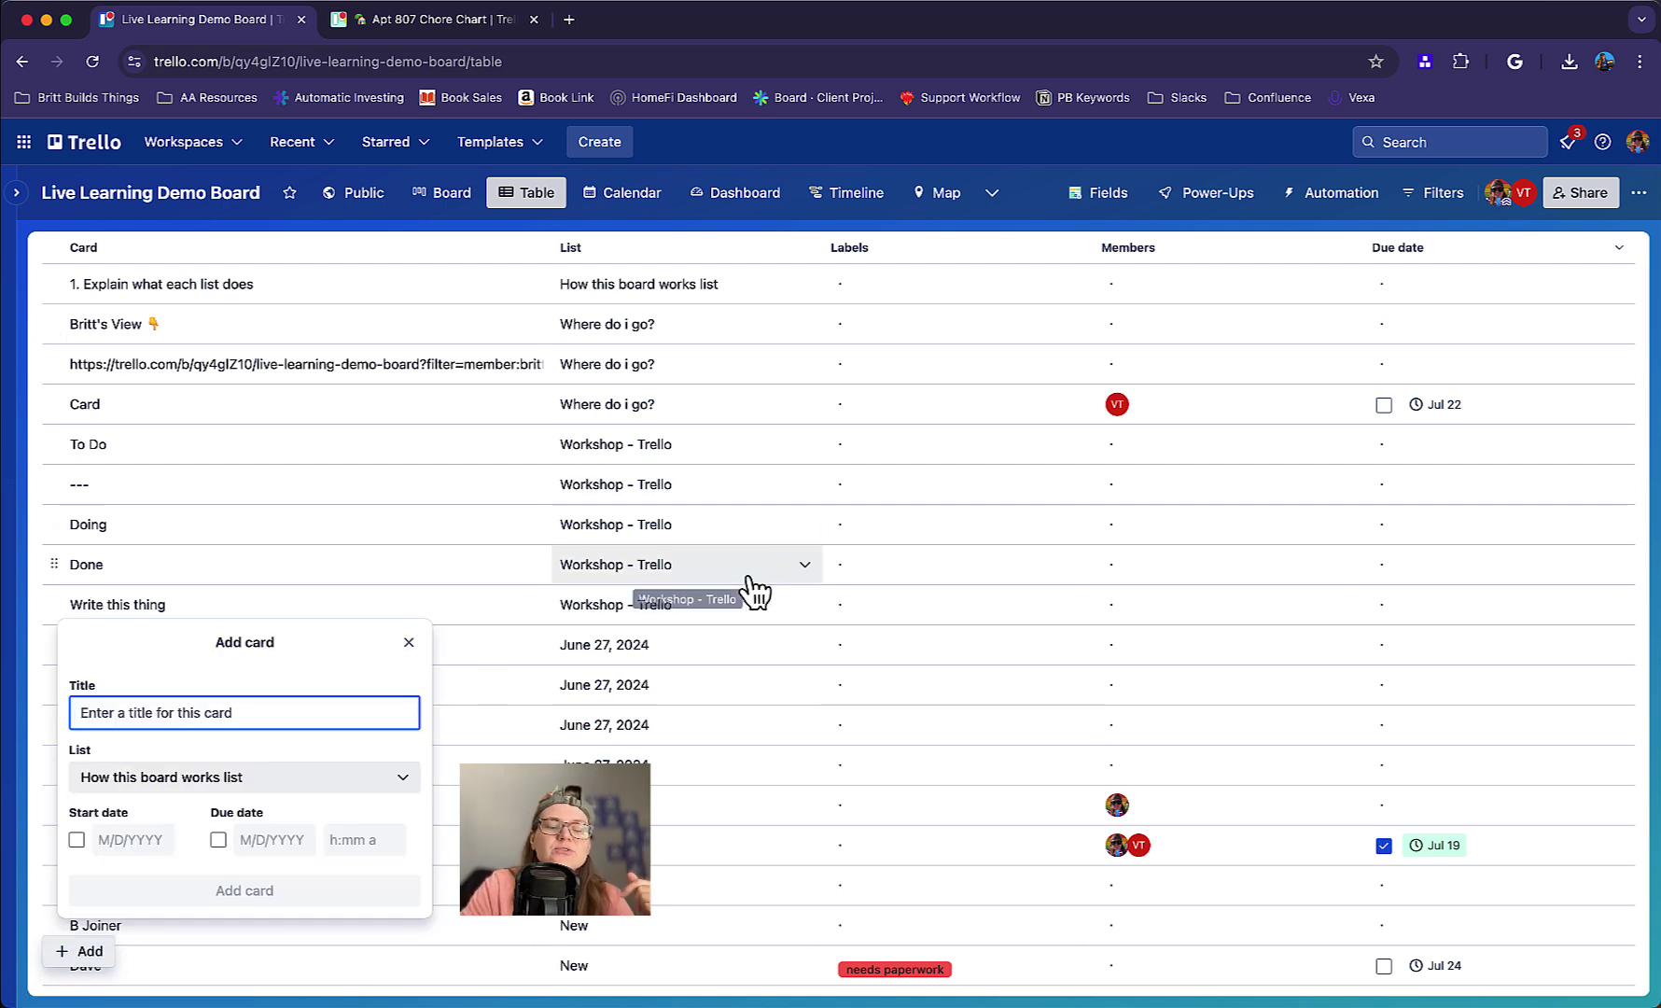
pyautogui.click(643, 207)
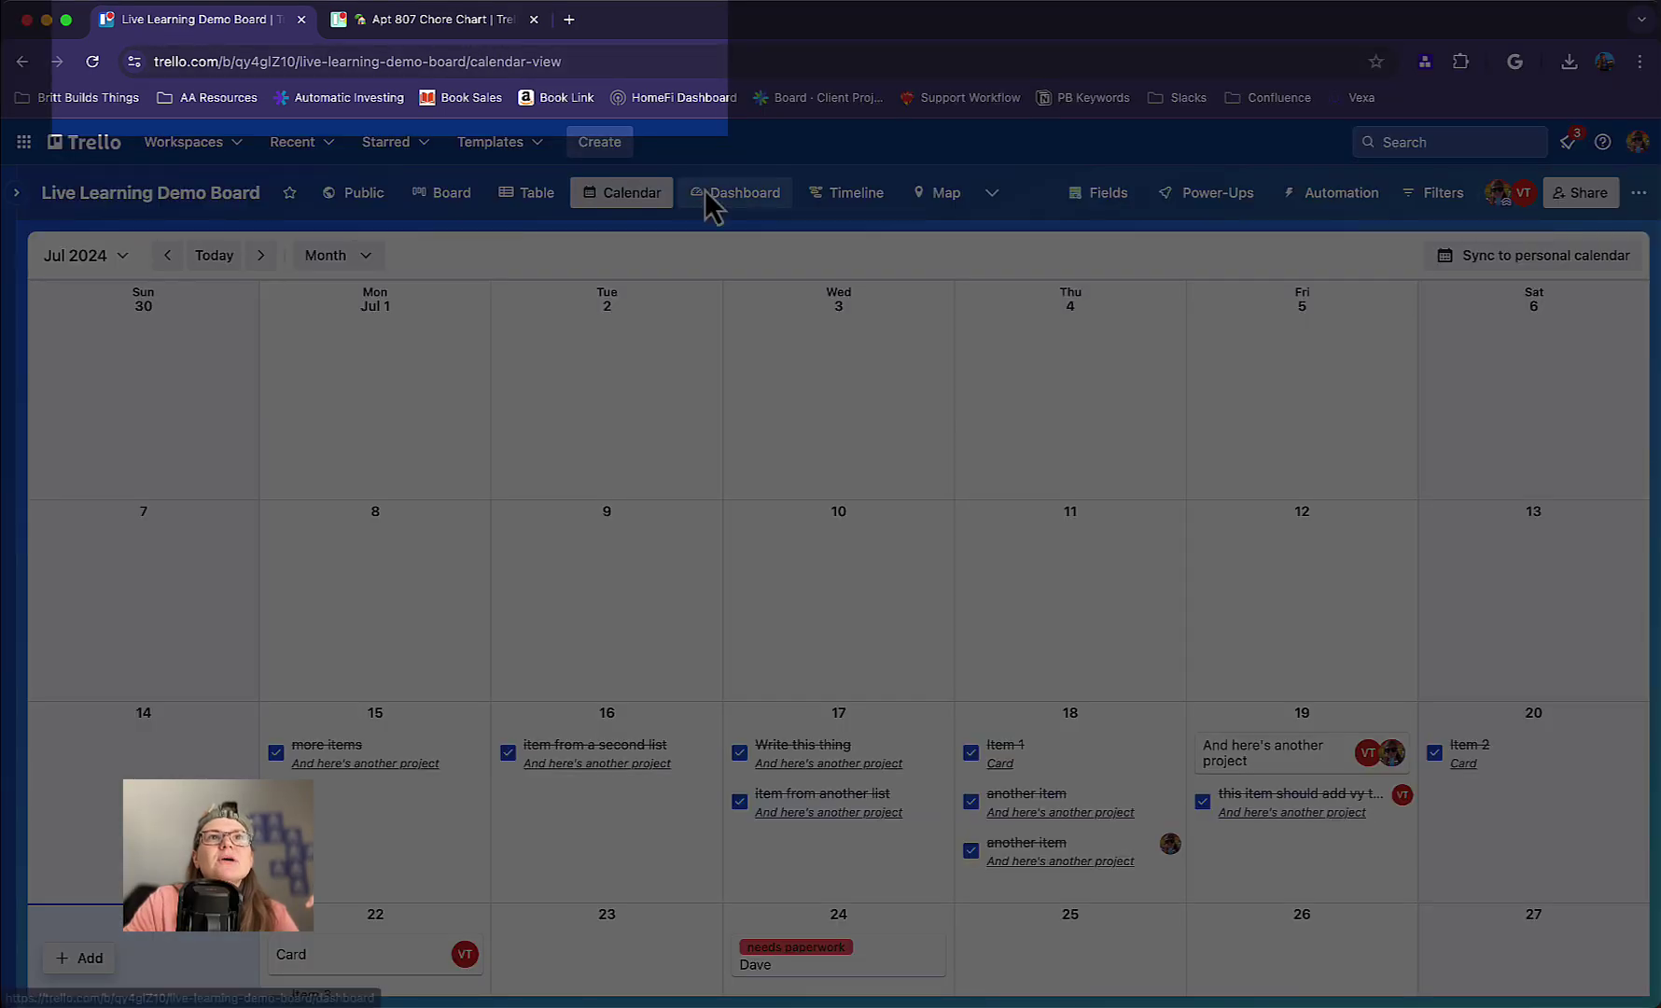
pyautogui.click(709, 193)
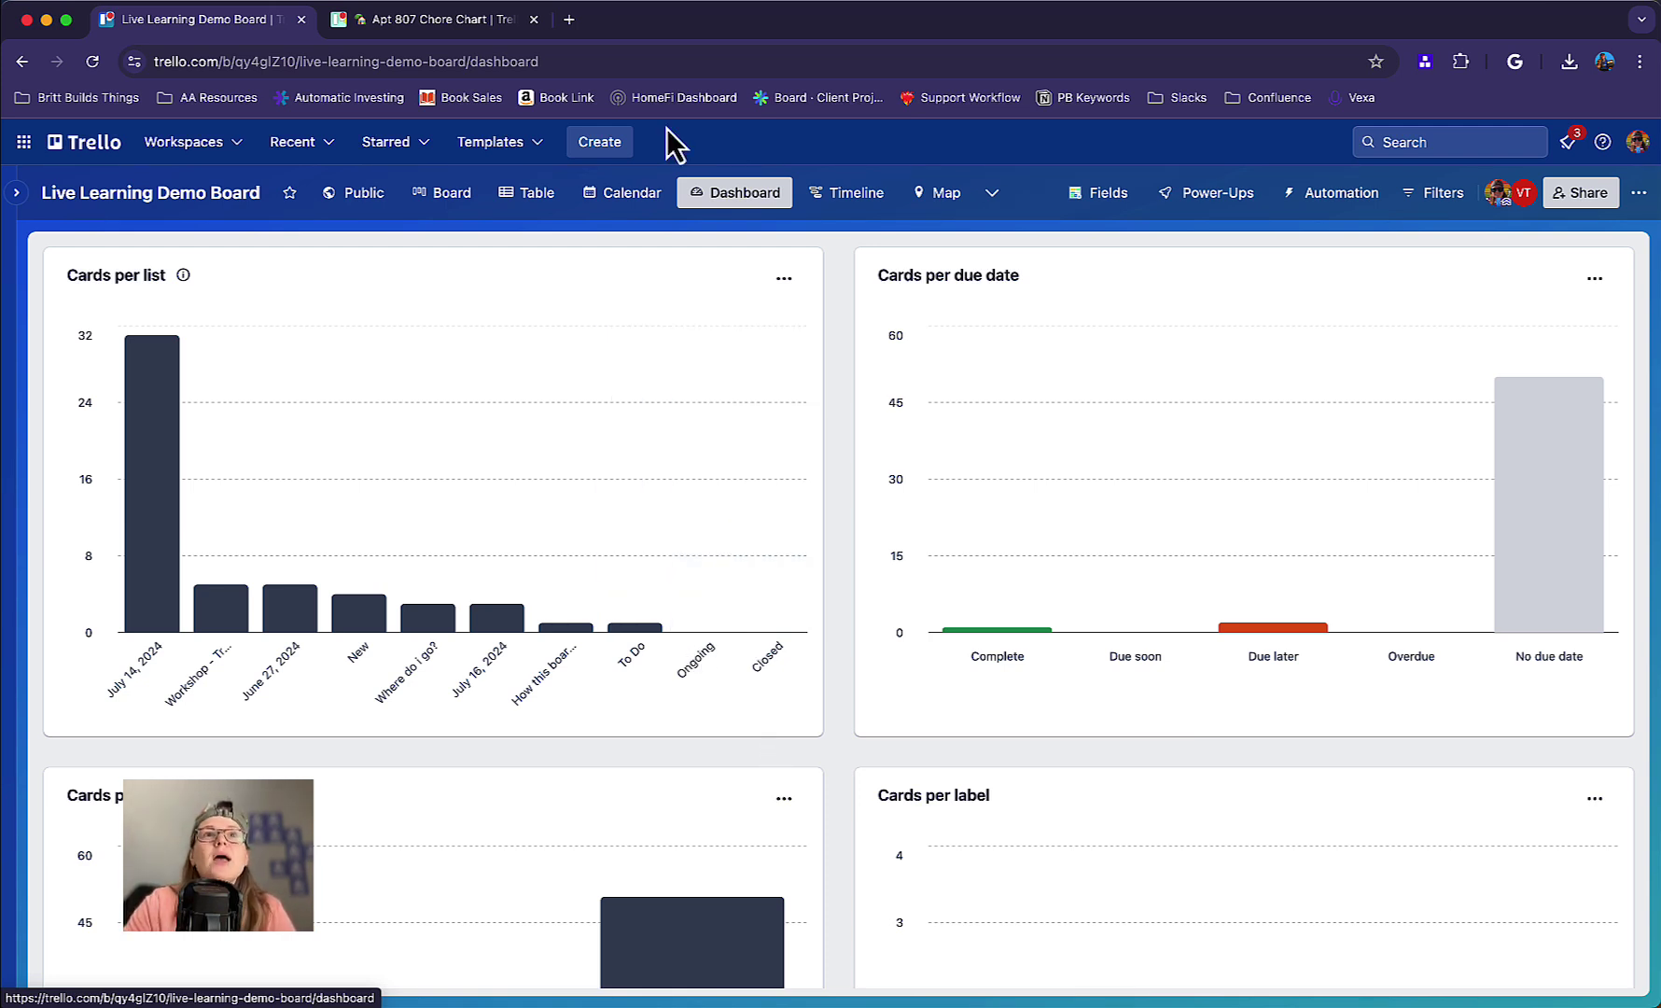
# Find the Product Hunt Finds board with 'bpr' and switch it to Timeline view
pyautogui.write('b')
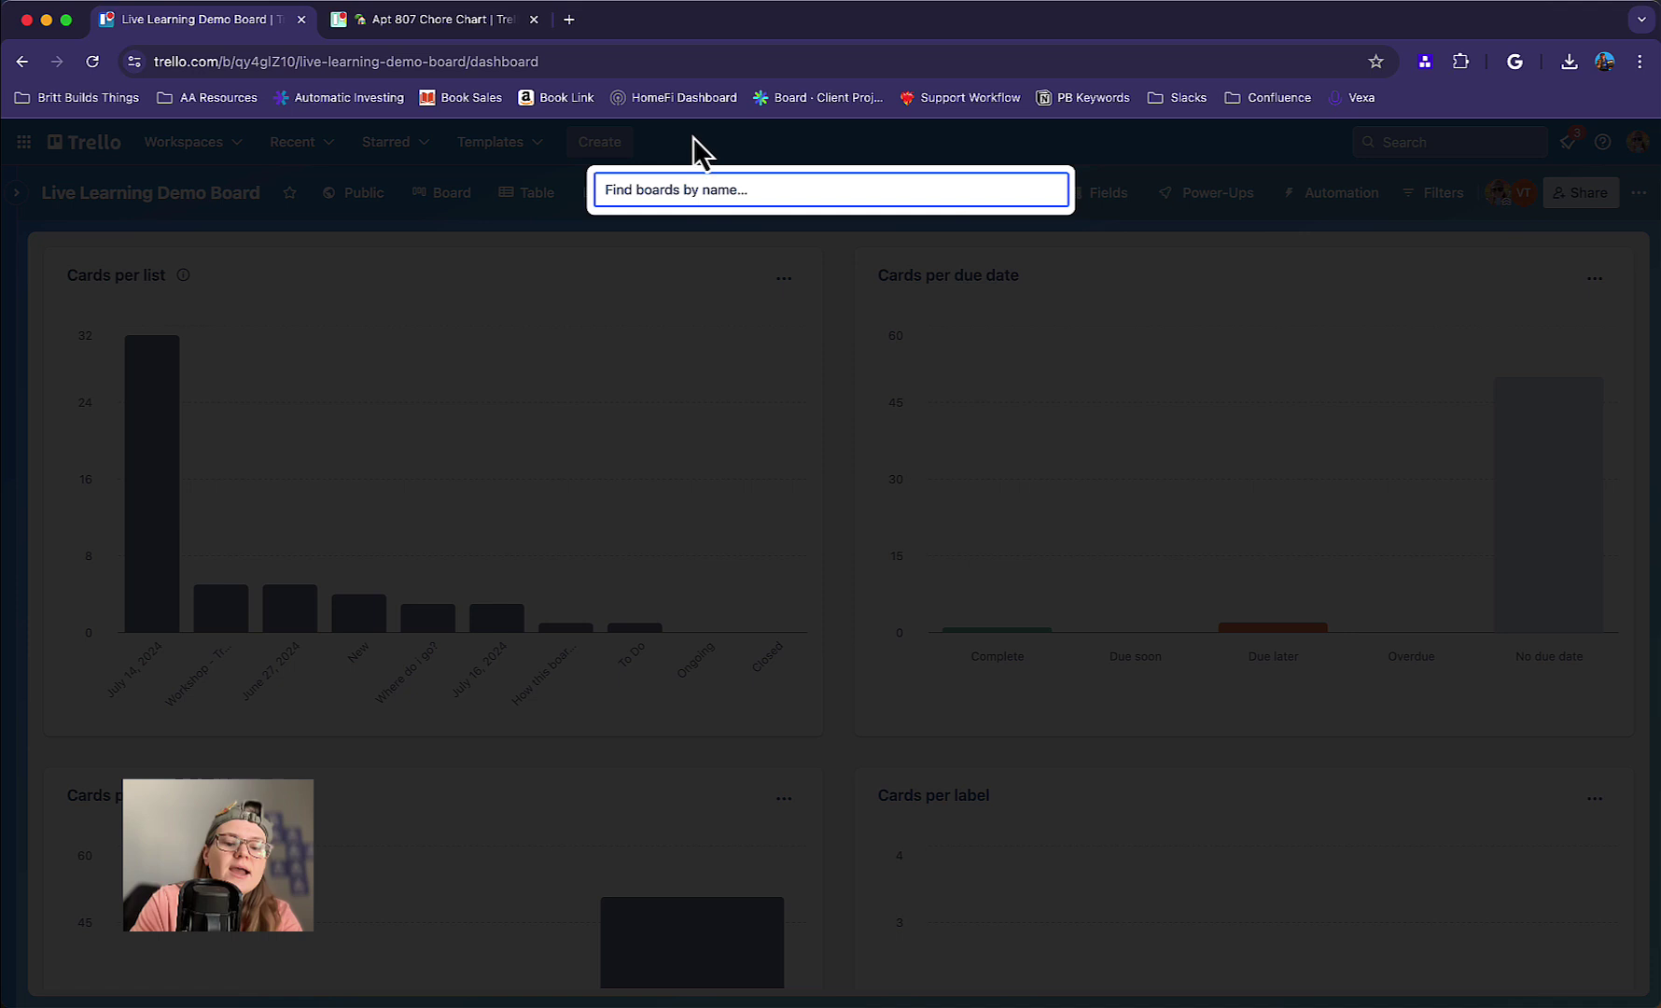
pyautogui.write('pr')
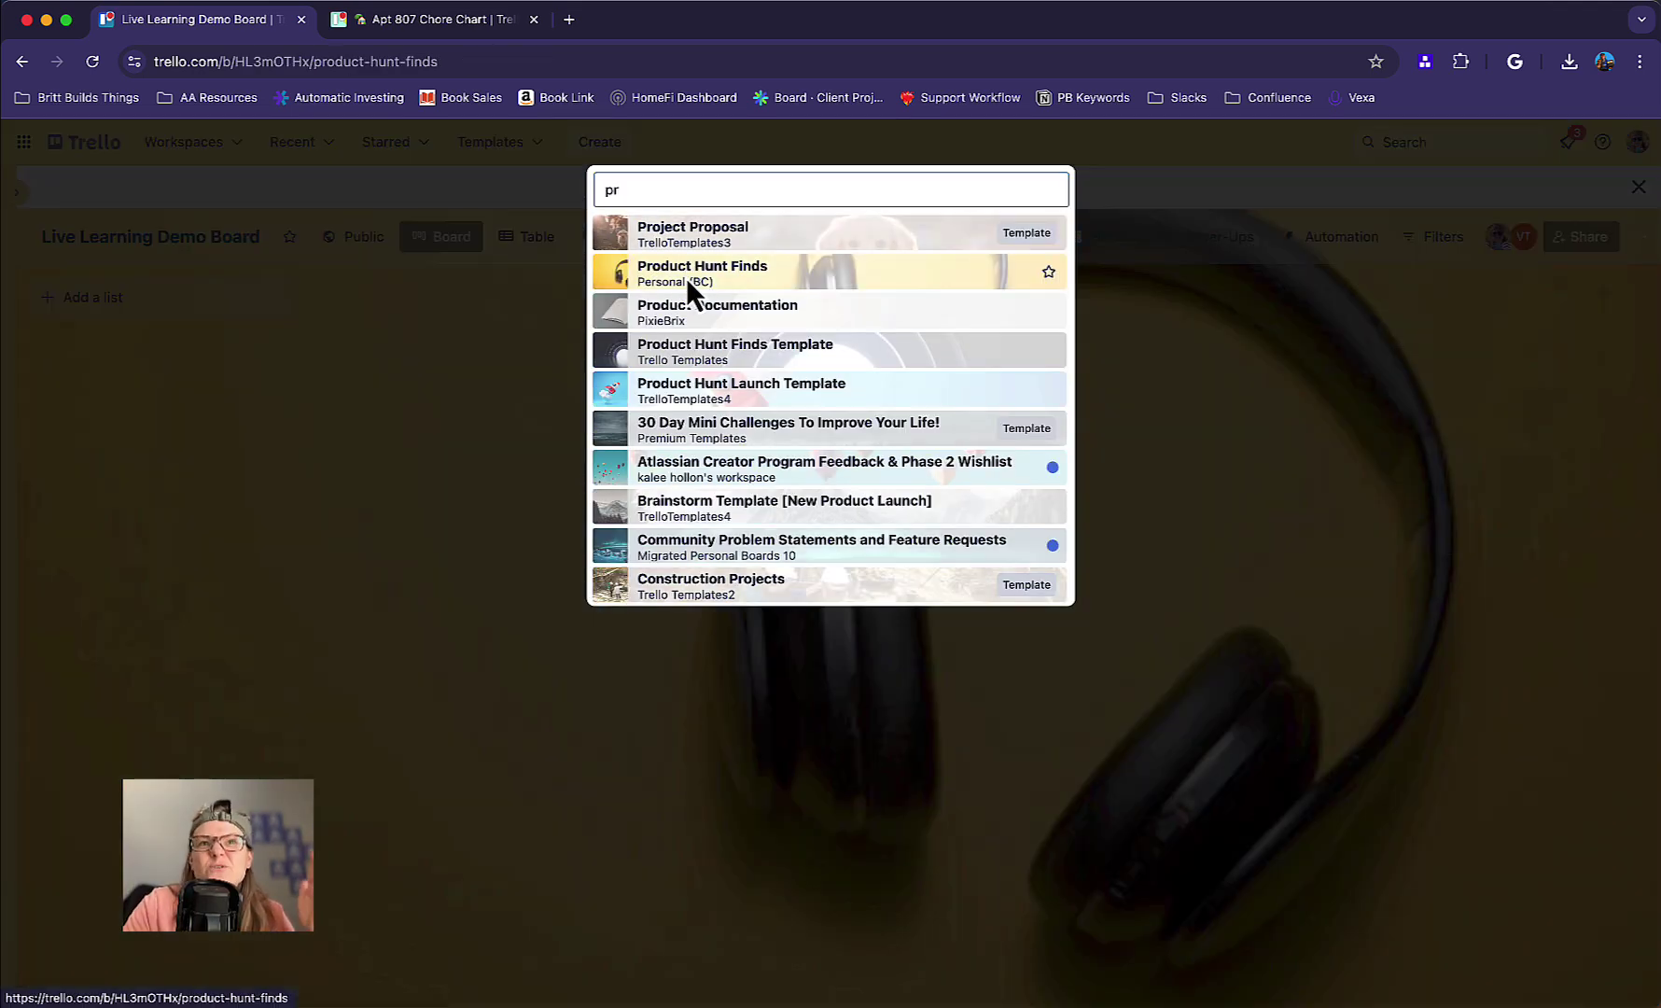
pyautogui.click(690, 280)
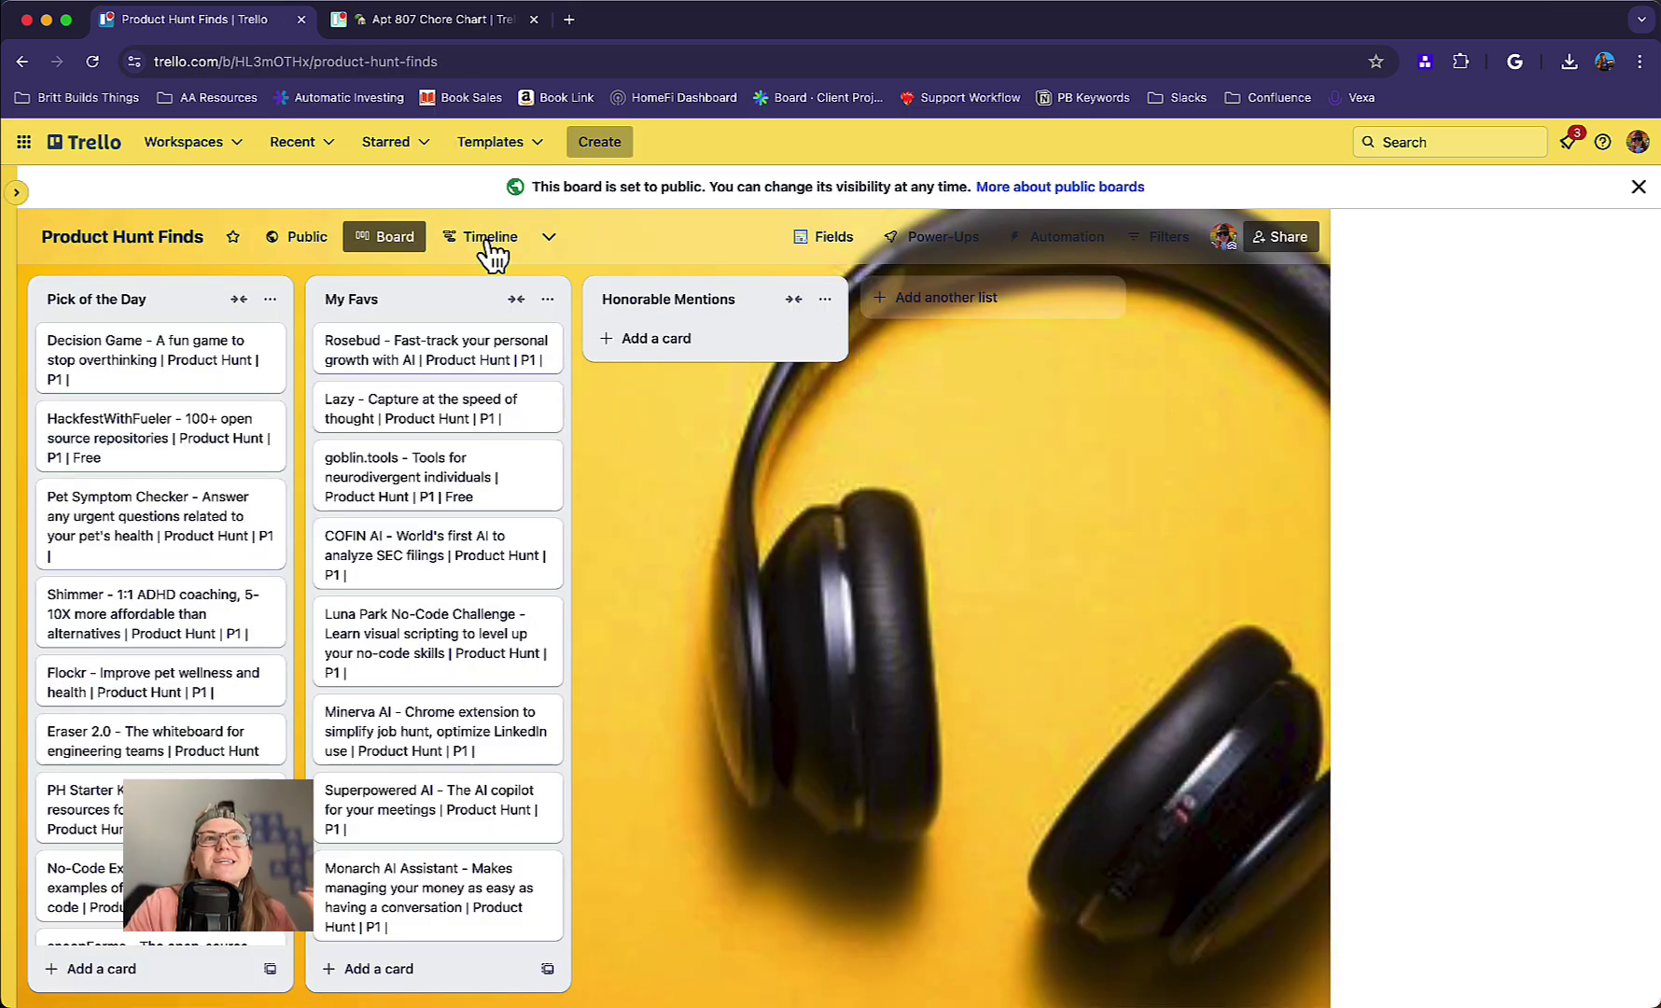
pyautogui.click(545, 245)
pyautogui.click(481, 236)
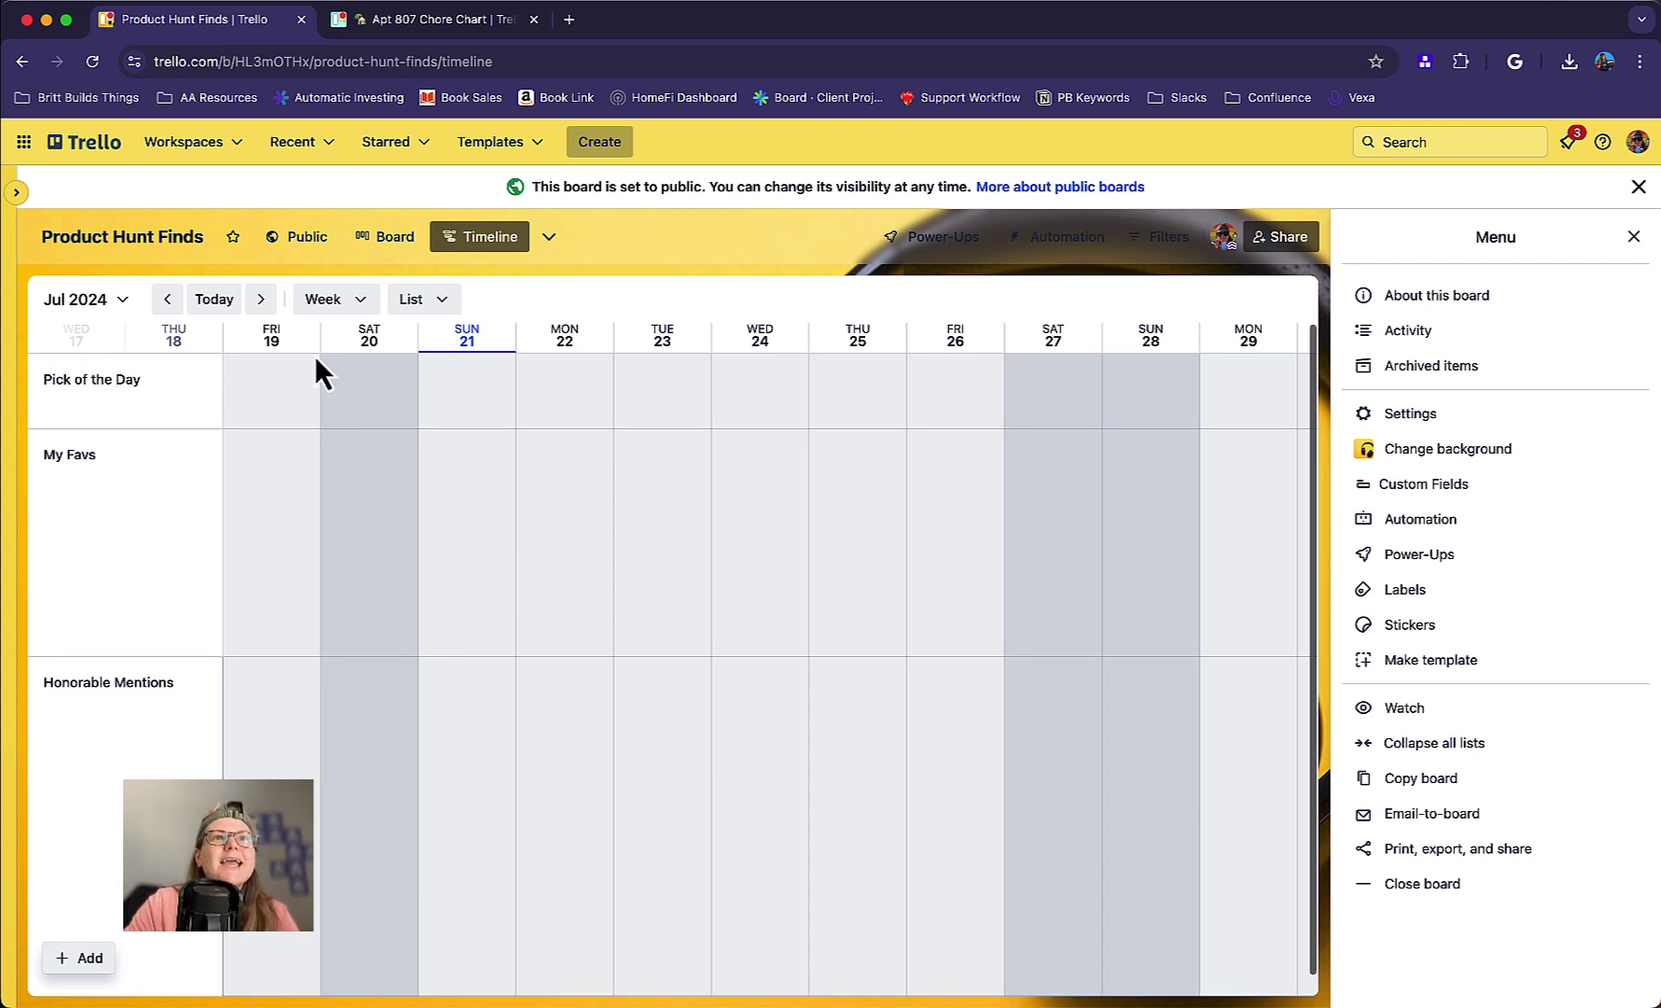
# Set the timeline scale to Year and step back to 2023
pyautogui.click(168, 298)
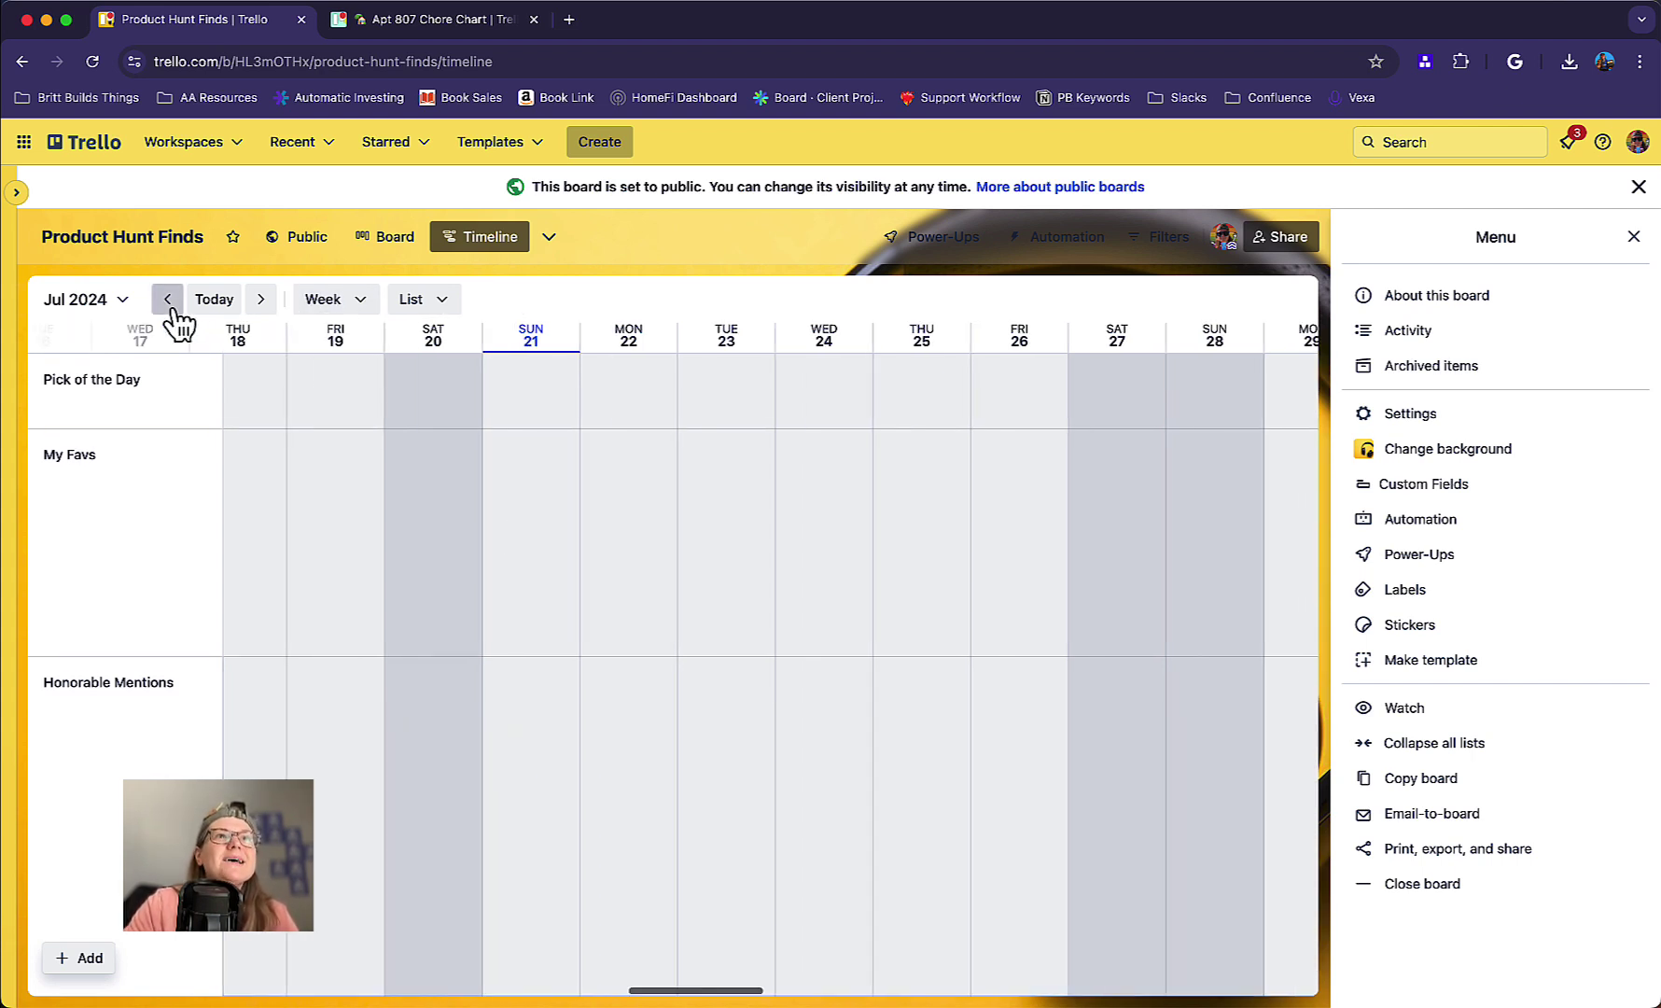
pyautogui.click(327, 303)
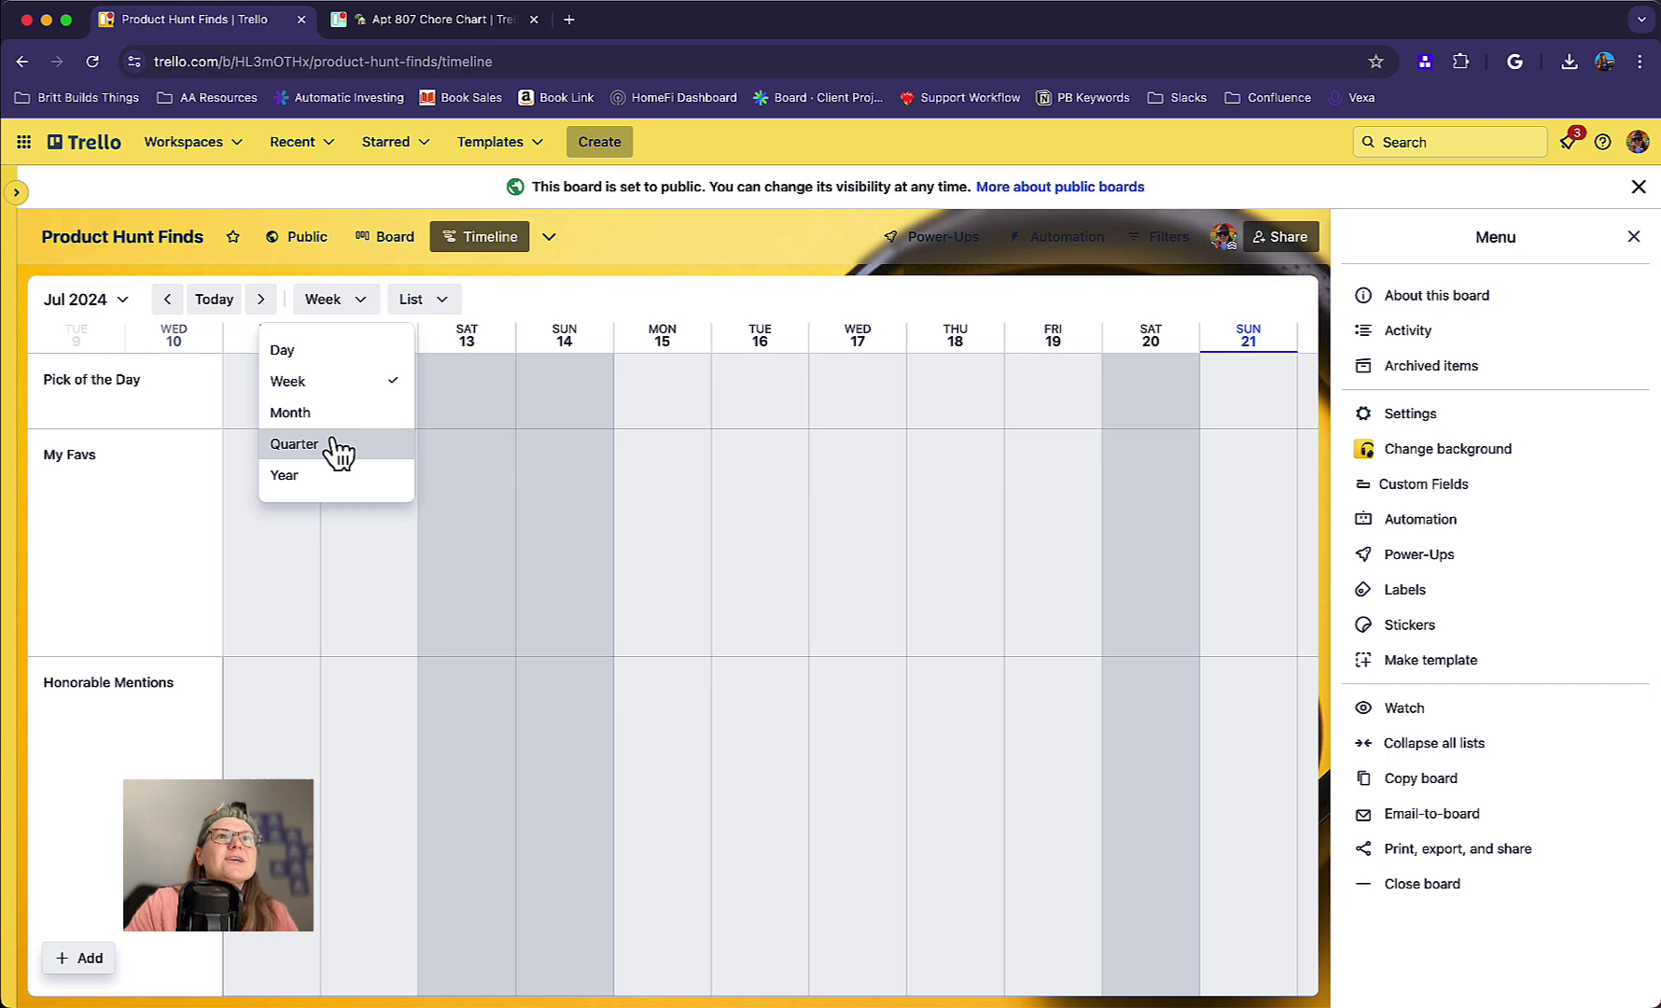
pyautogui.click(317, 478)
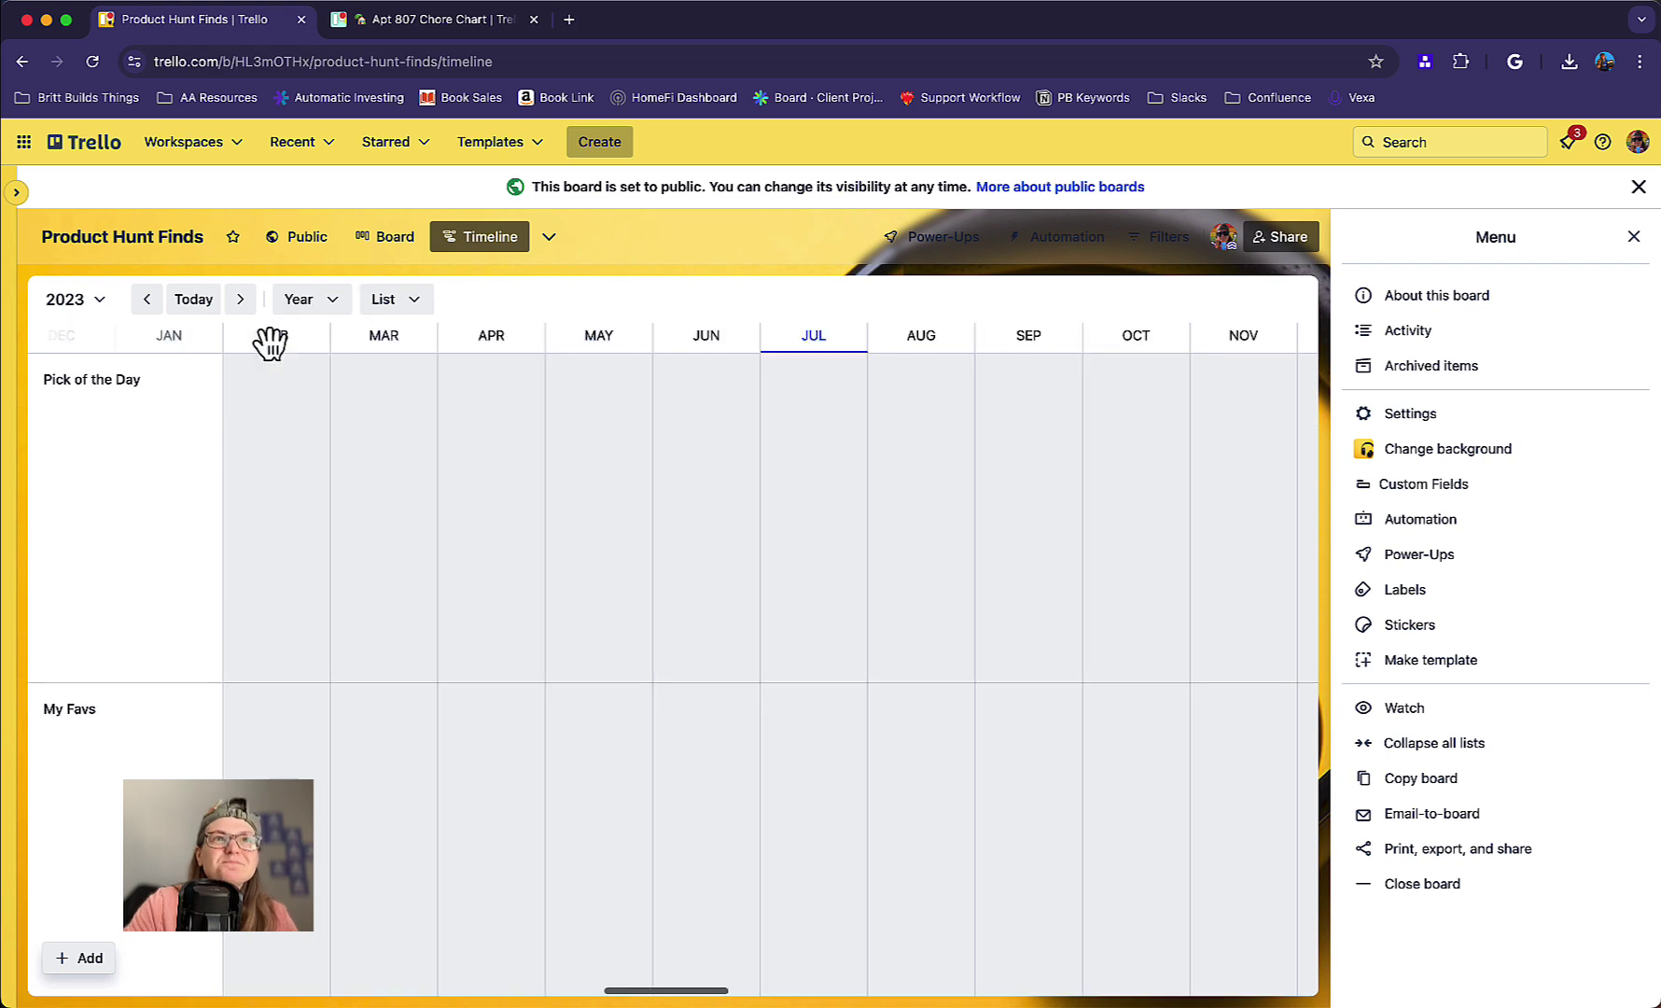
pyautogui.click(154, 306)
pyautogui.scroll(-5, 556, 782)
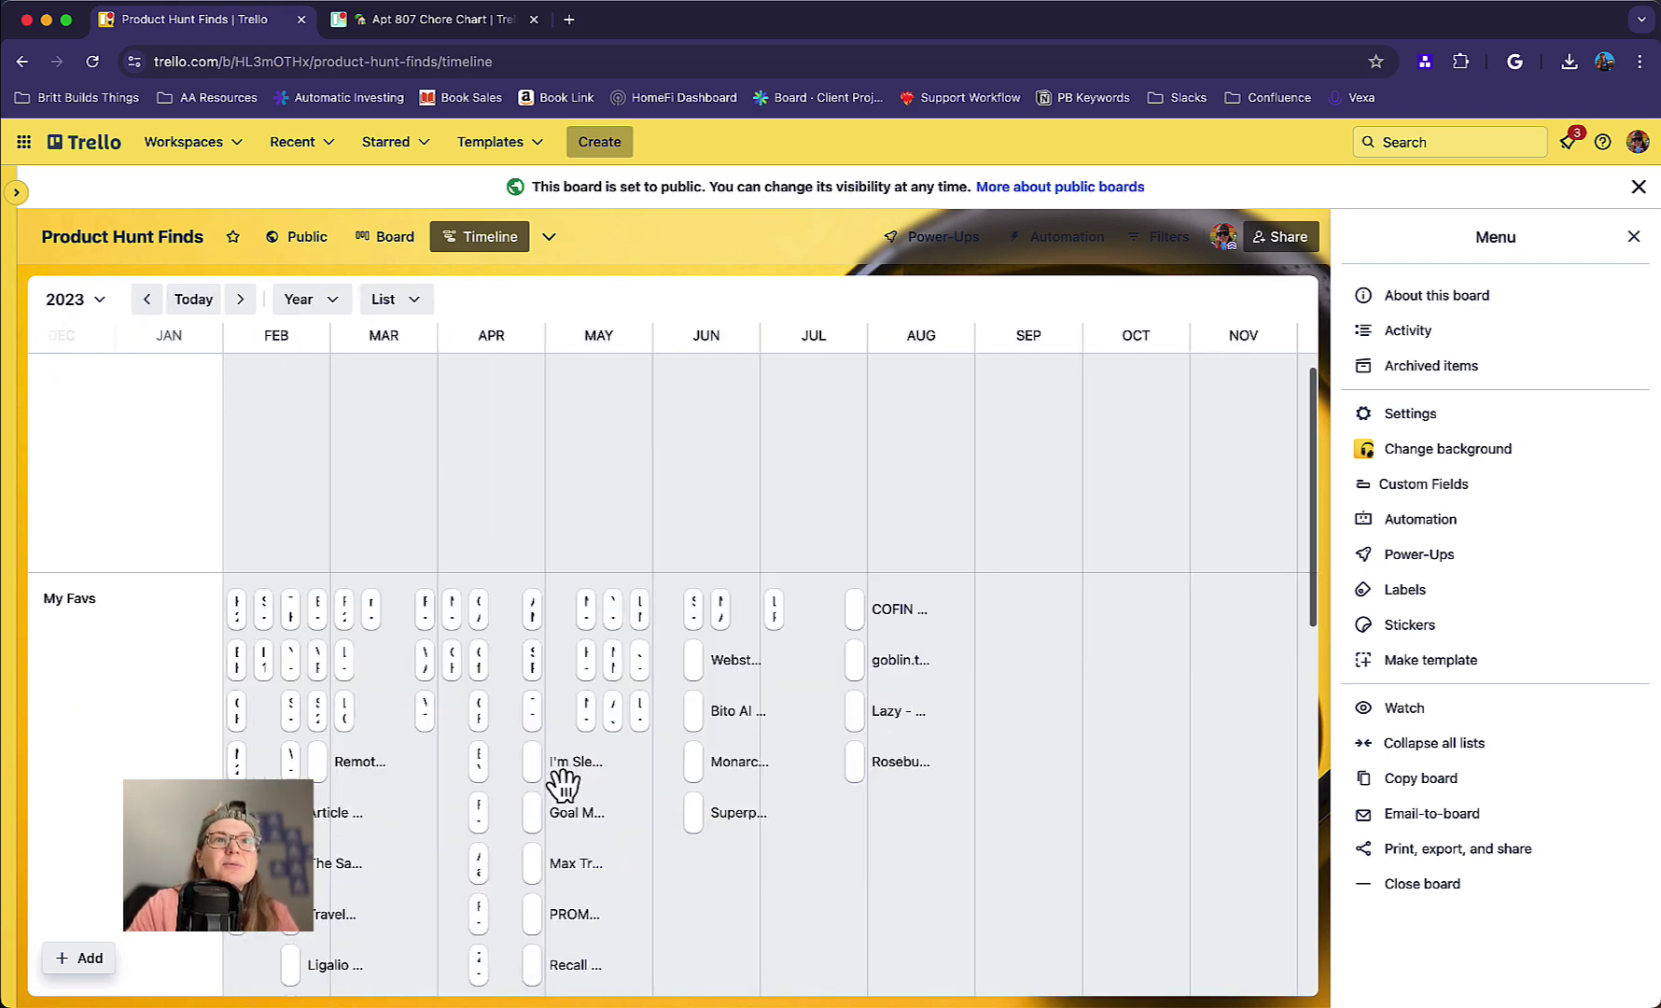
pyautogui.scroll(-5, 560, 786)
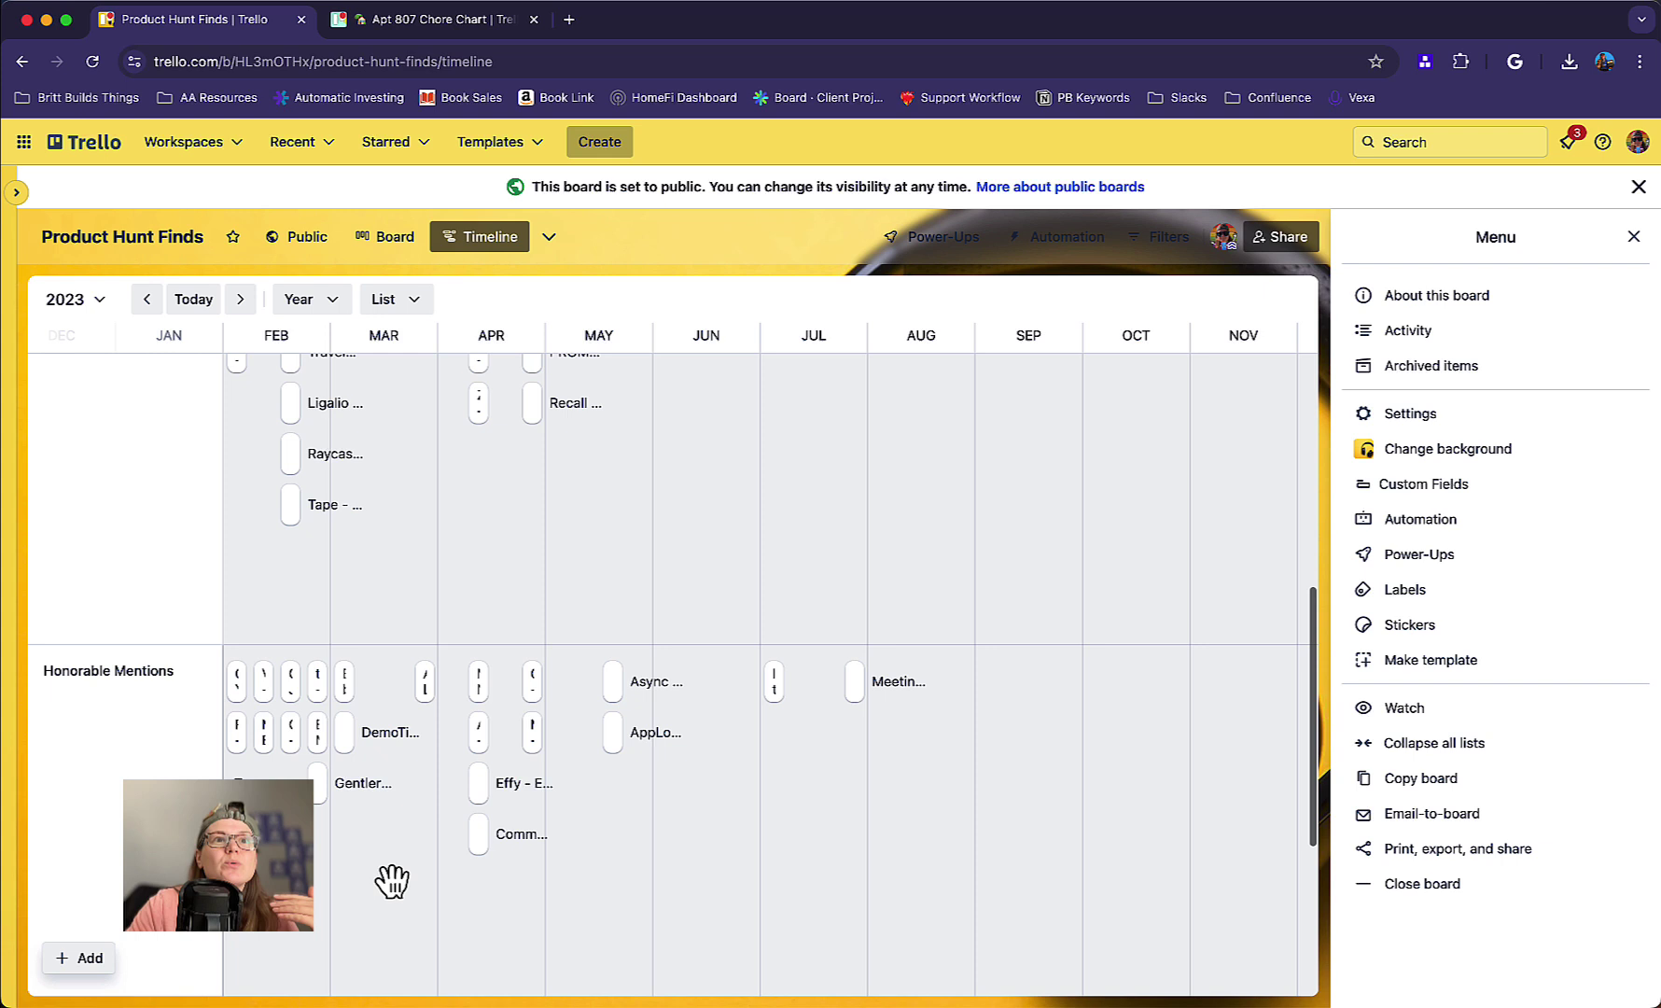
pyautogui.scroll(2, 494, 397)
# Select the board's web address, then scroll across the 2023 timeline rows
pyautogui.click(359, 61)
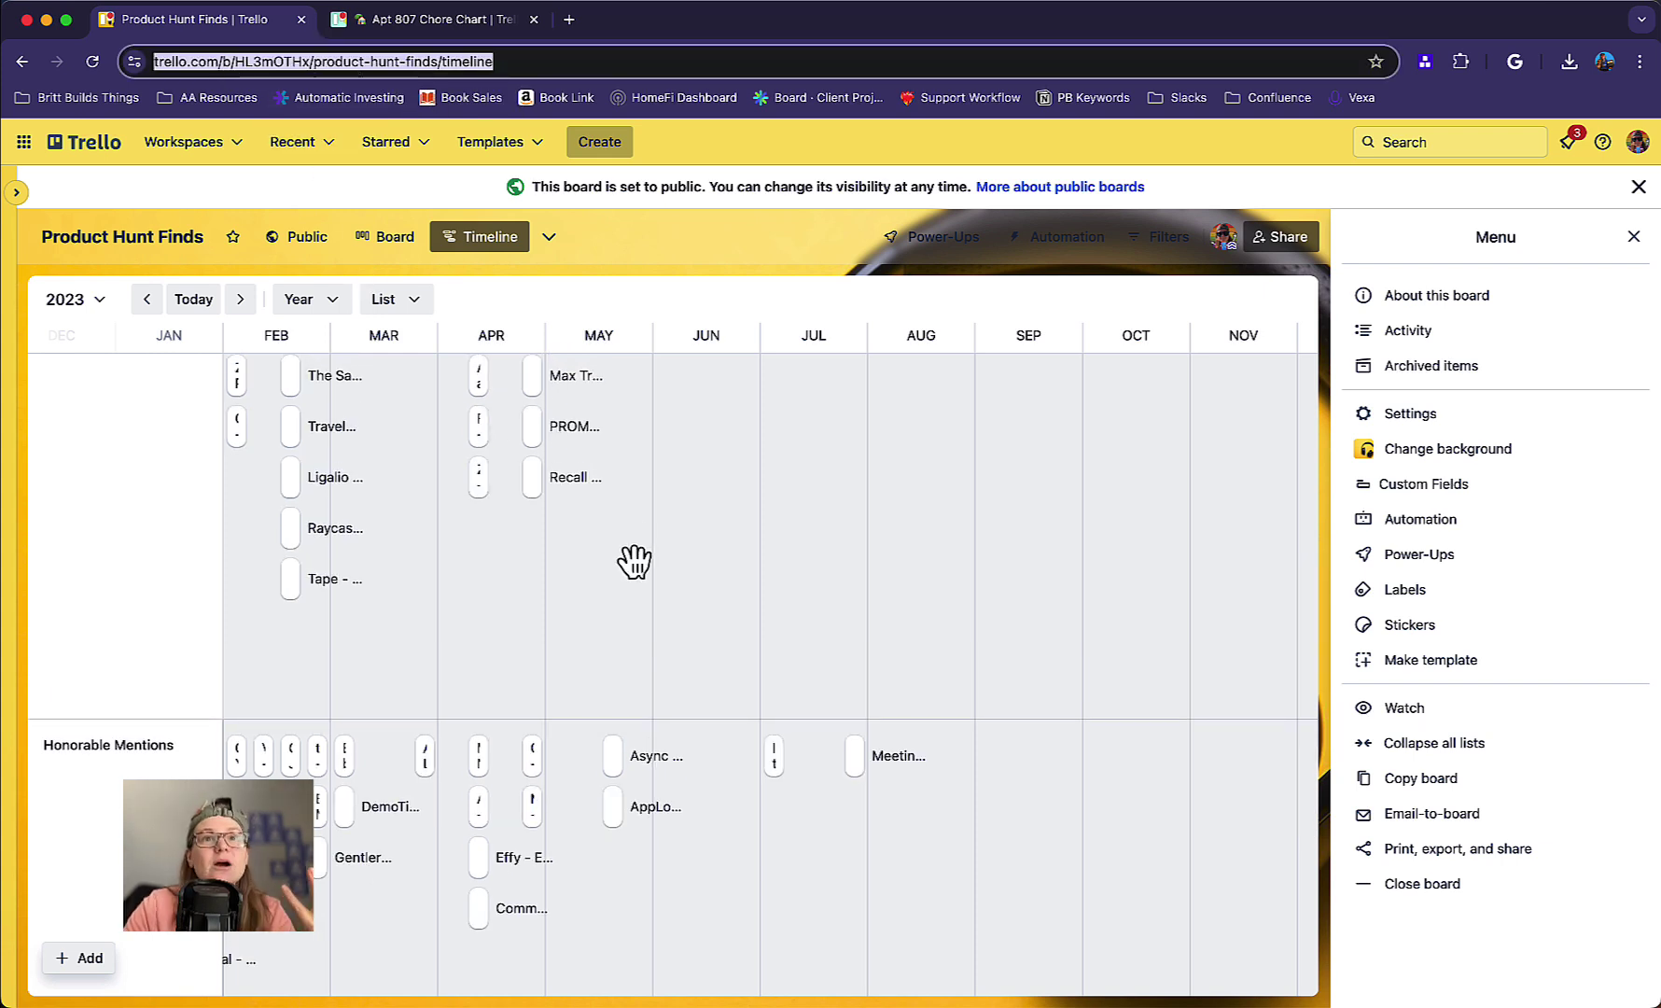
pyautogui.hscroll(-1, 793, 677)
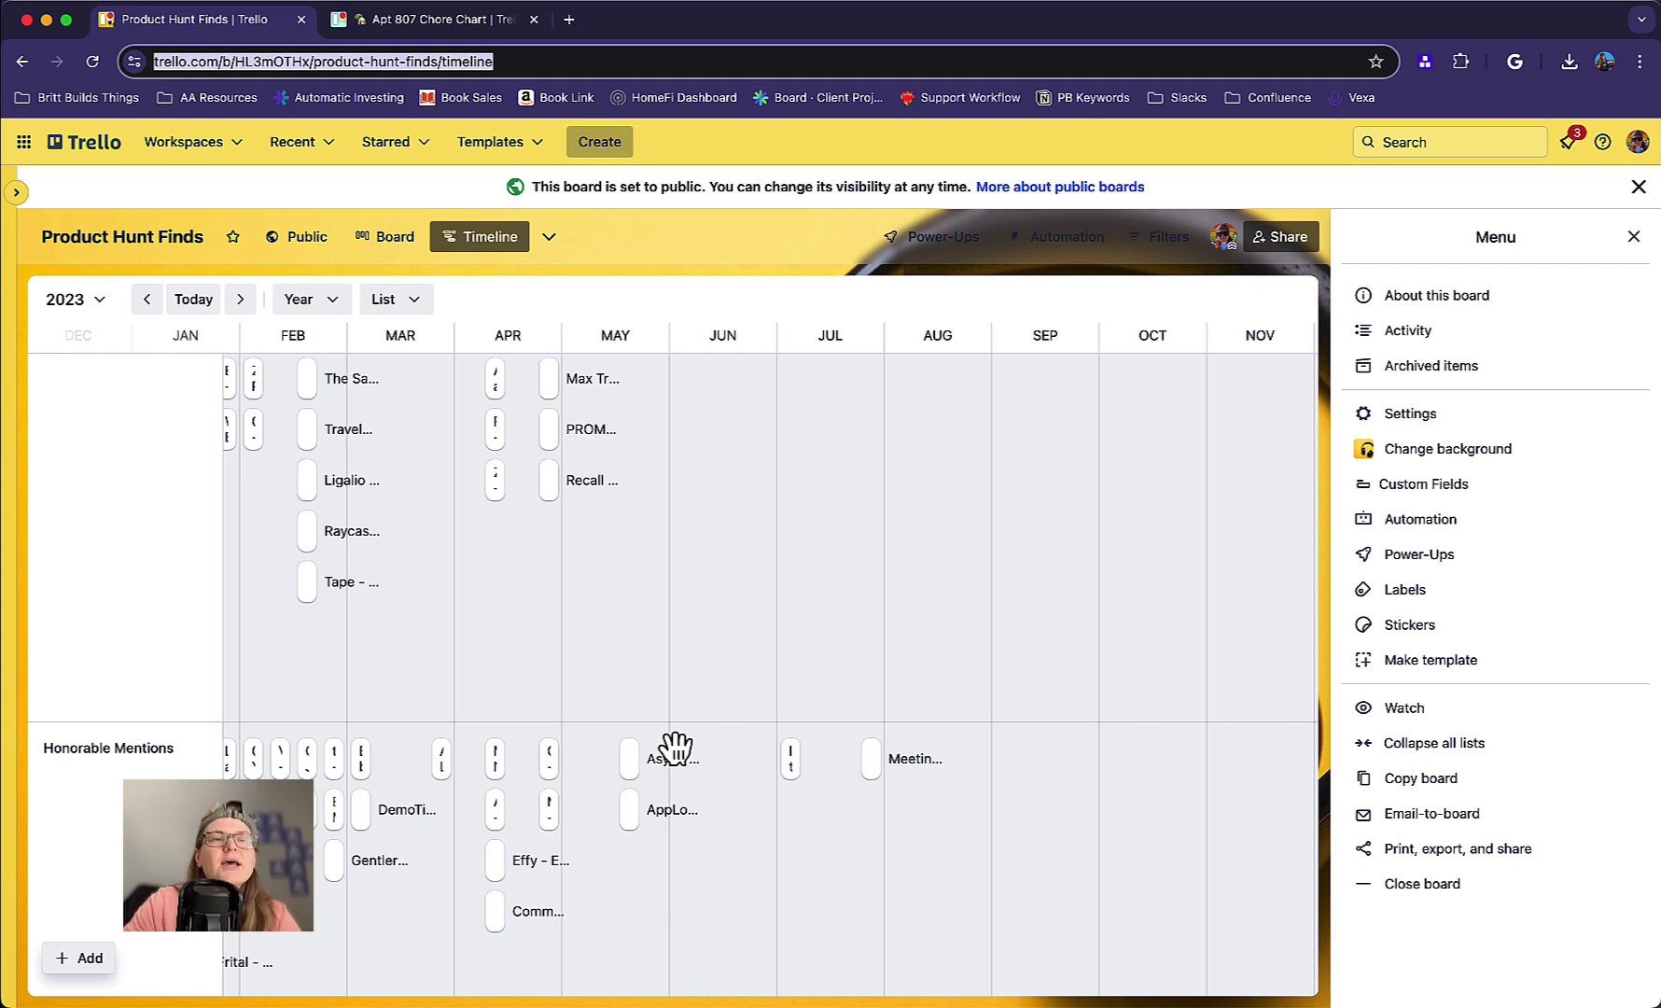
pyautogui.scroll(-1, 625, 748)
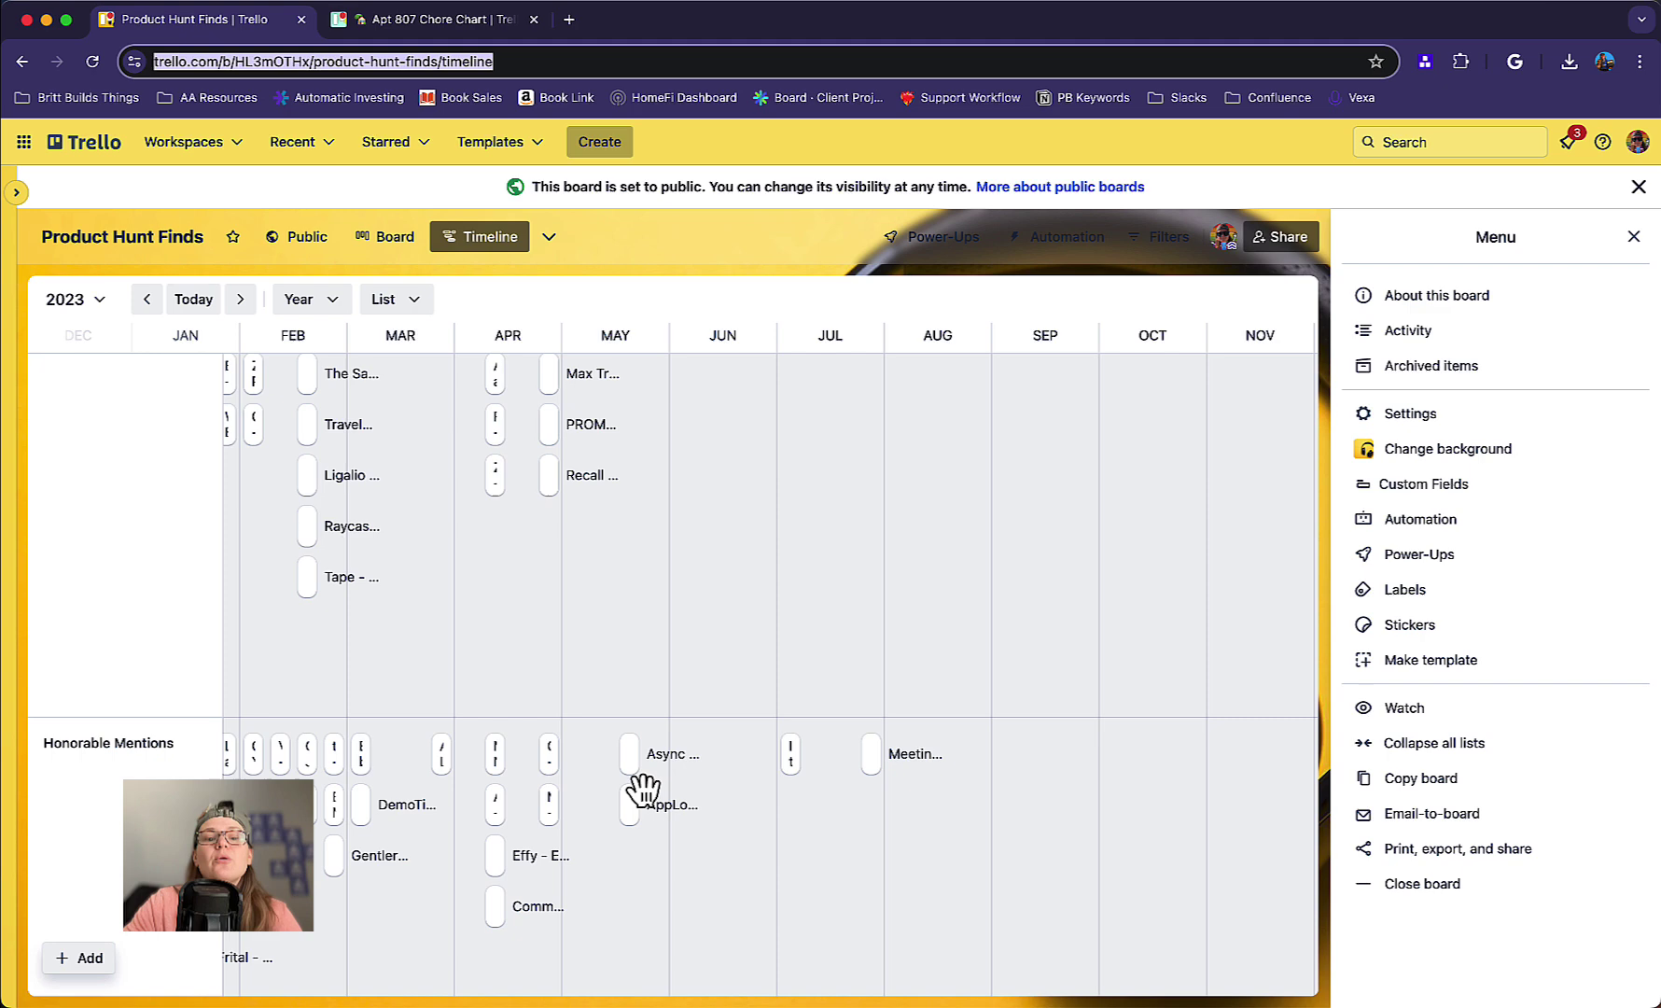
pyautogui.hscroll(-1, 644, 789)
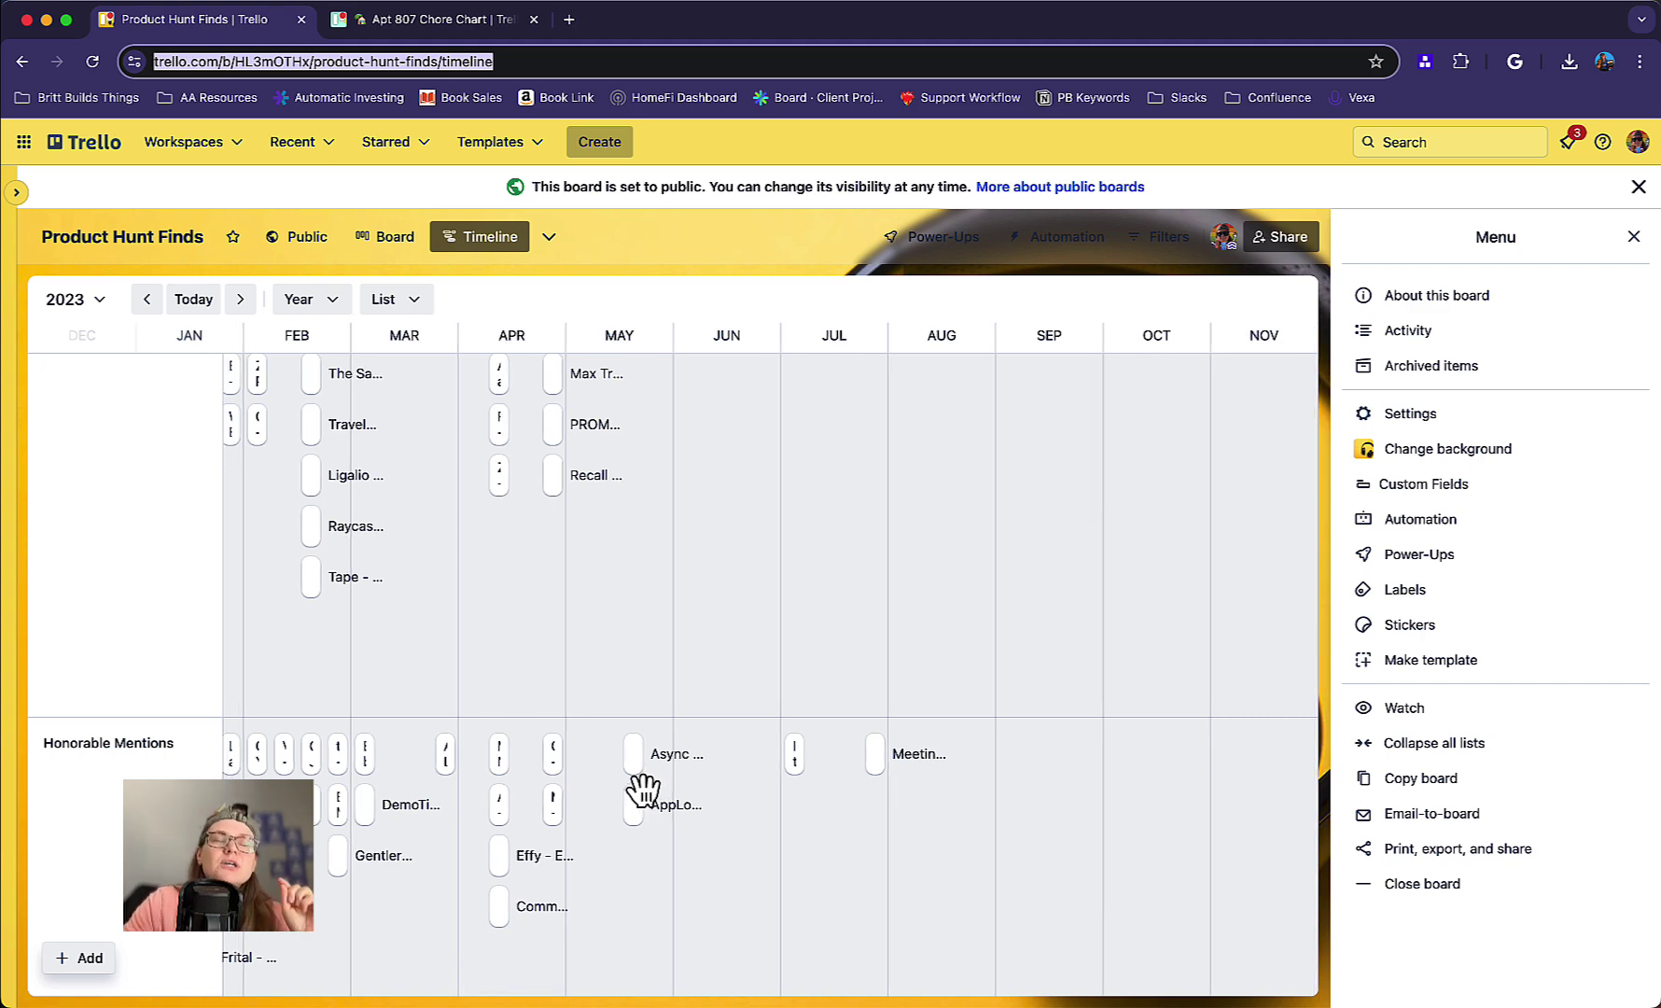
# Load trello.com/pricing in a new browser tab and scroll down the plans
pyautogui.click(566, 20)
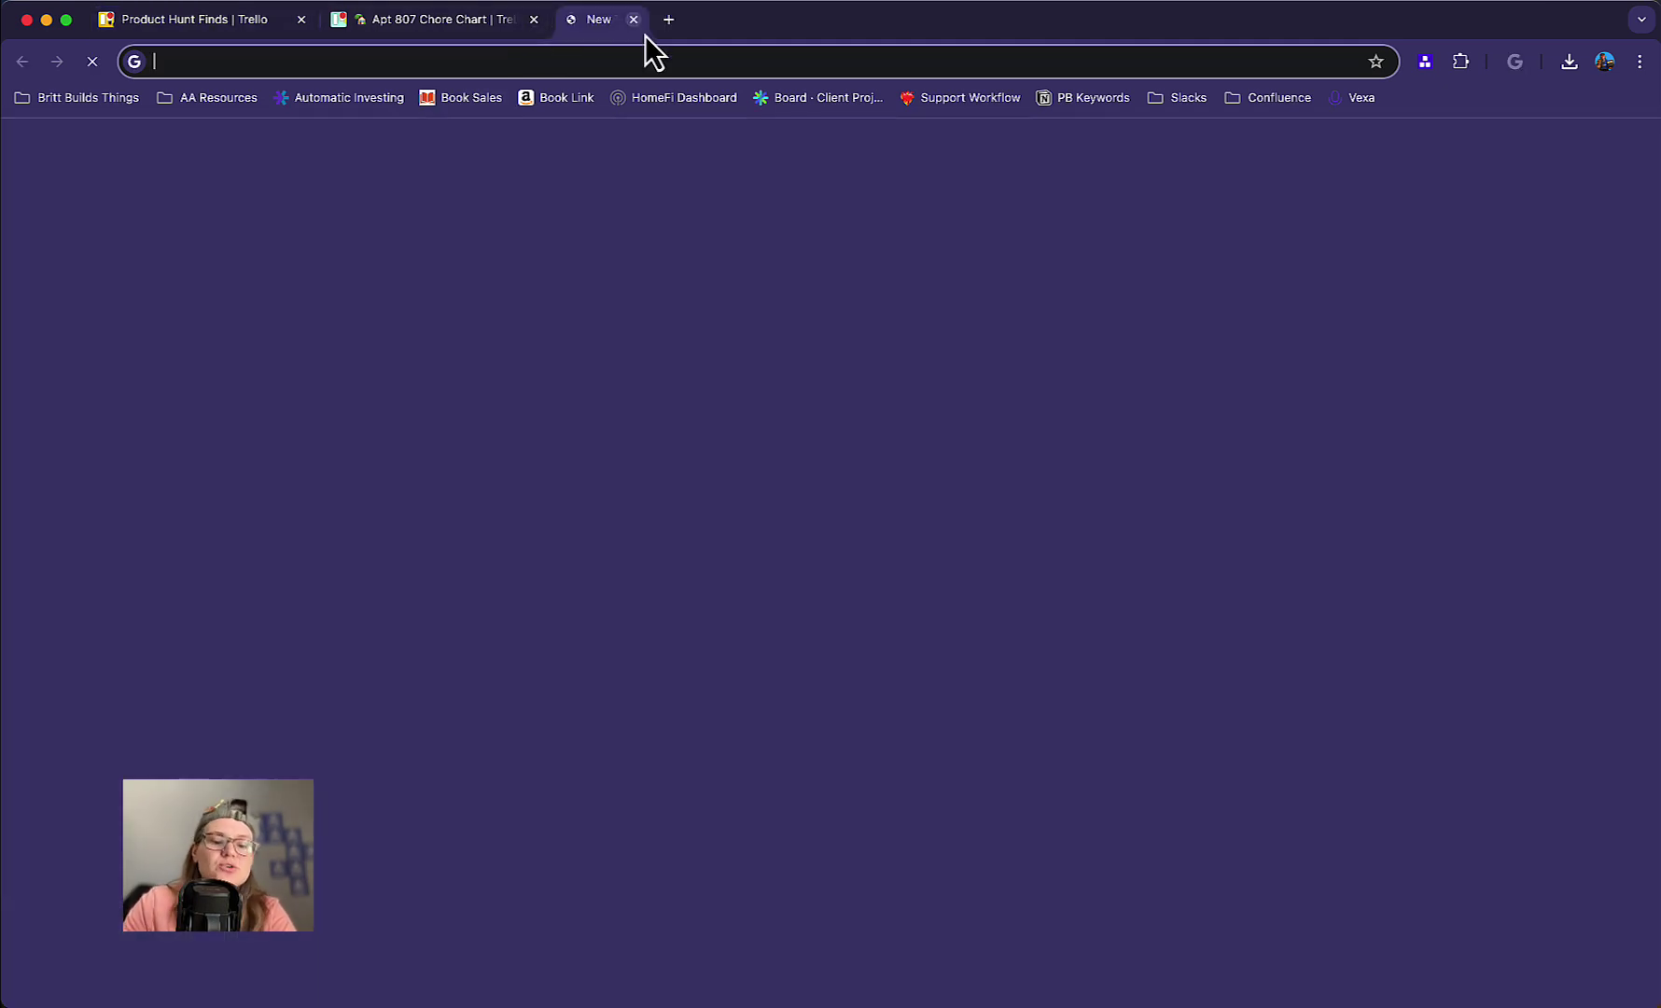
pyautogui.write('trello.com/p')
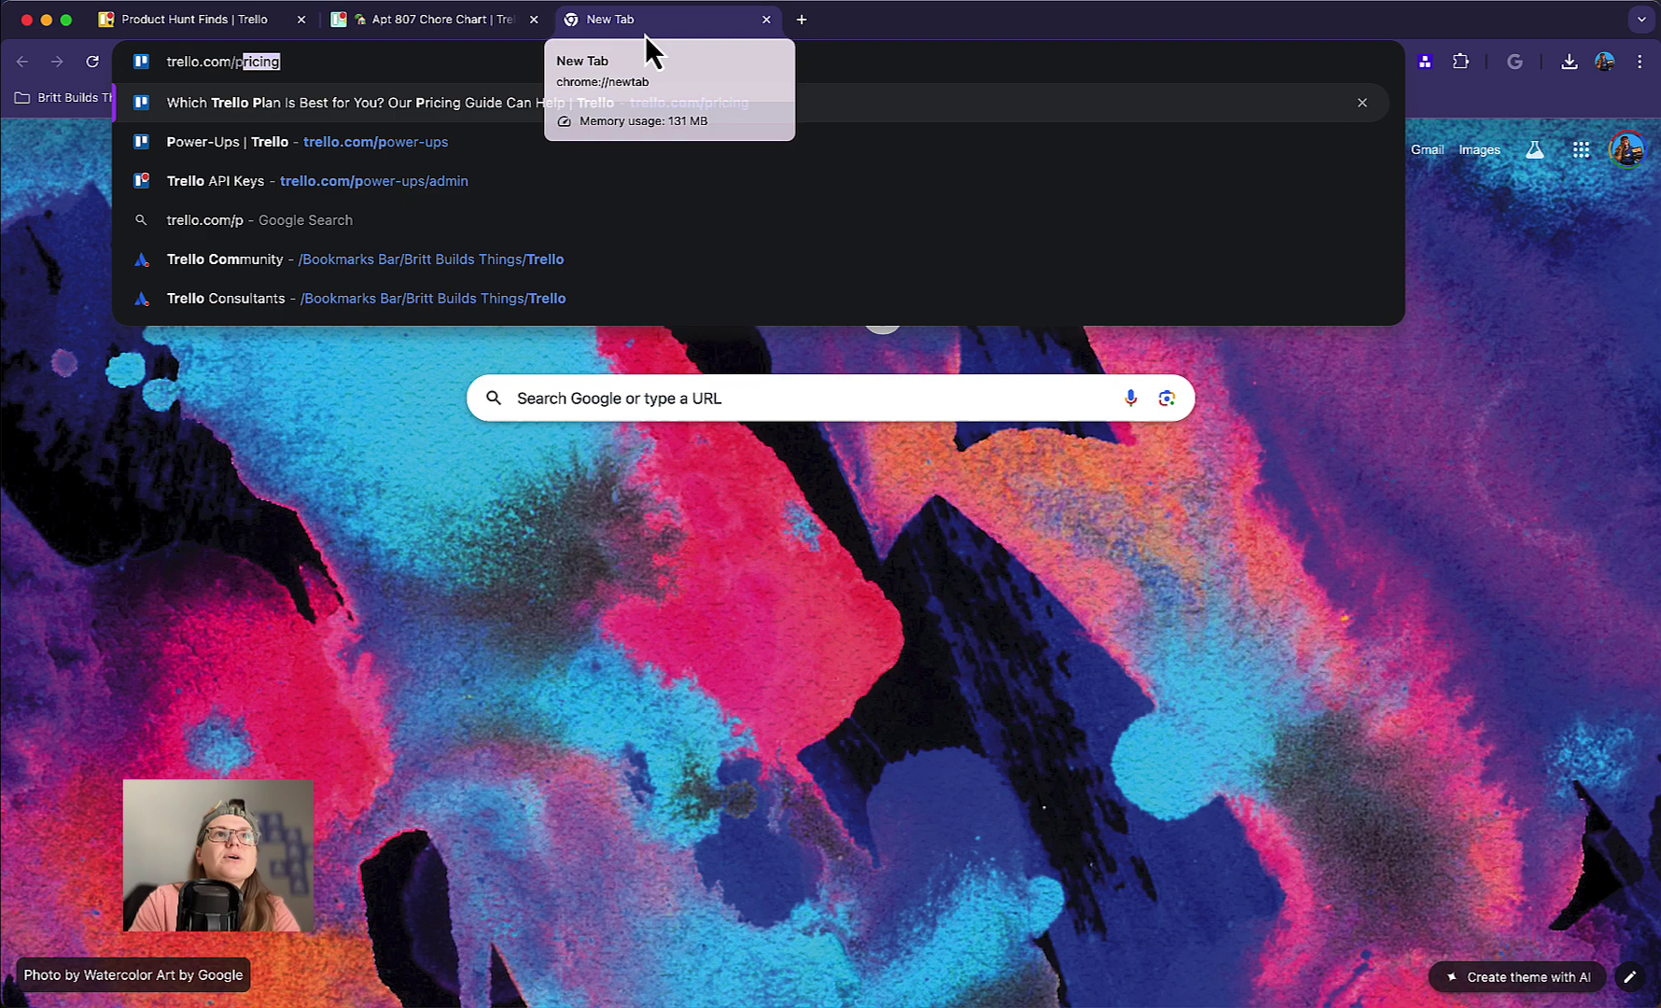
pyautogui.press('Return')
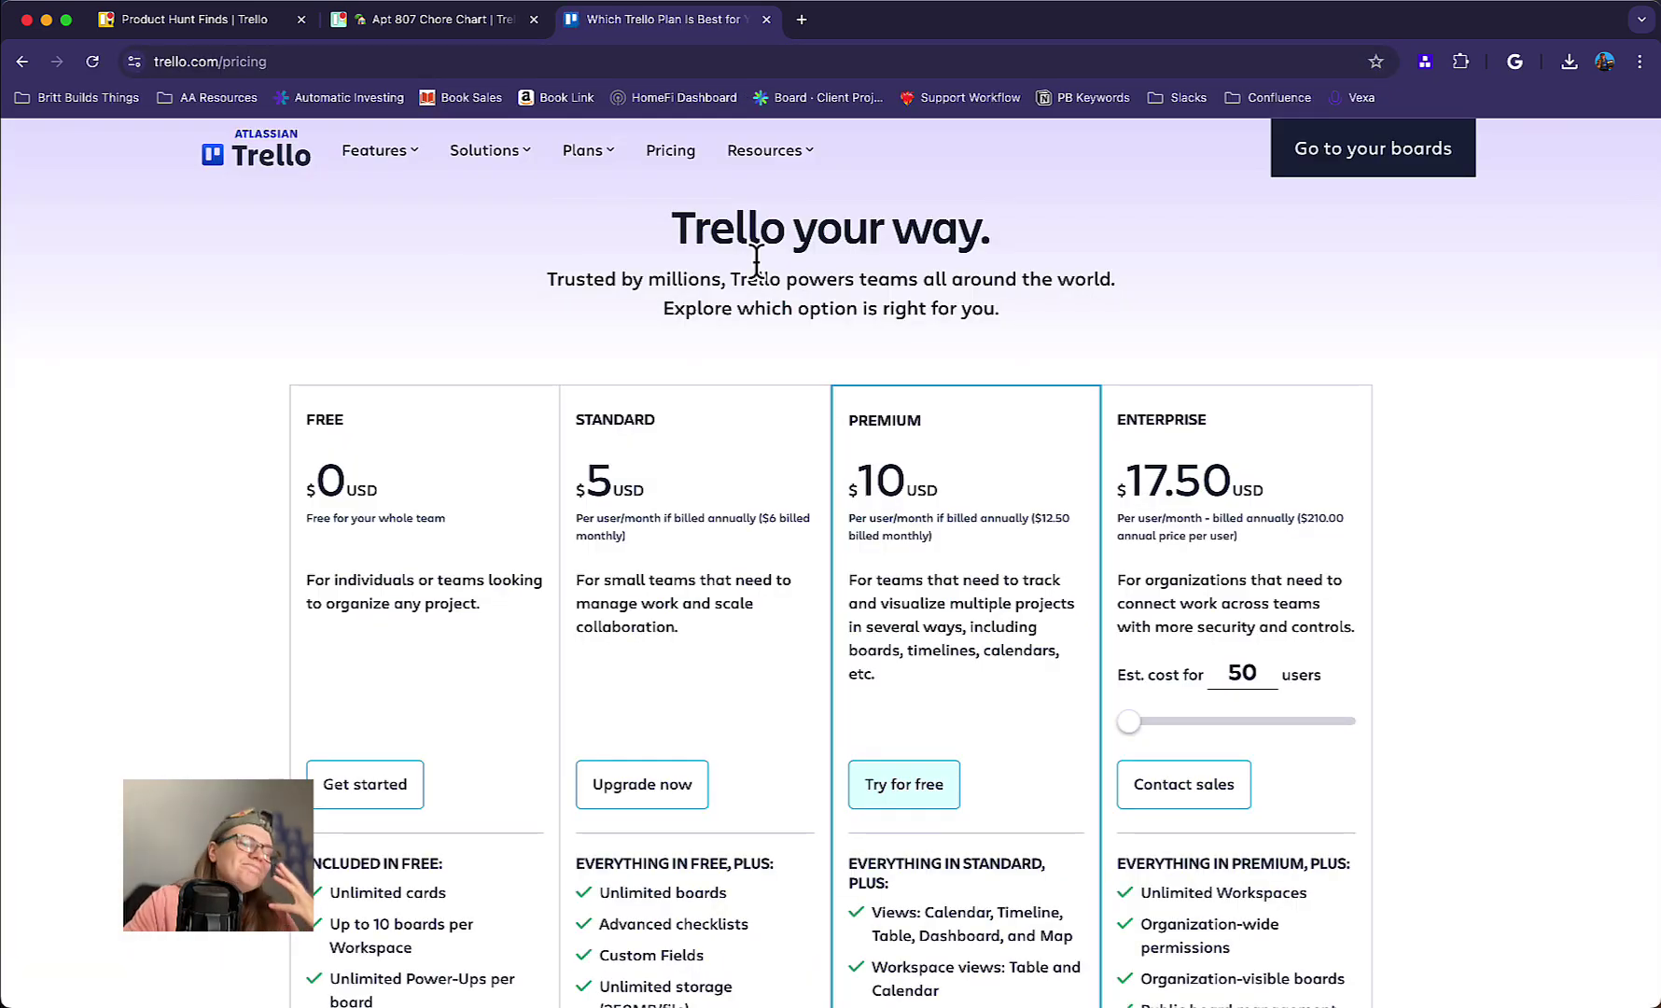
pyautogui.scroll(-4, 956, 546)
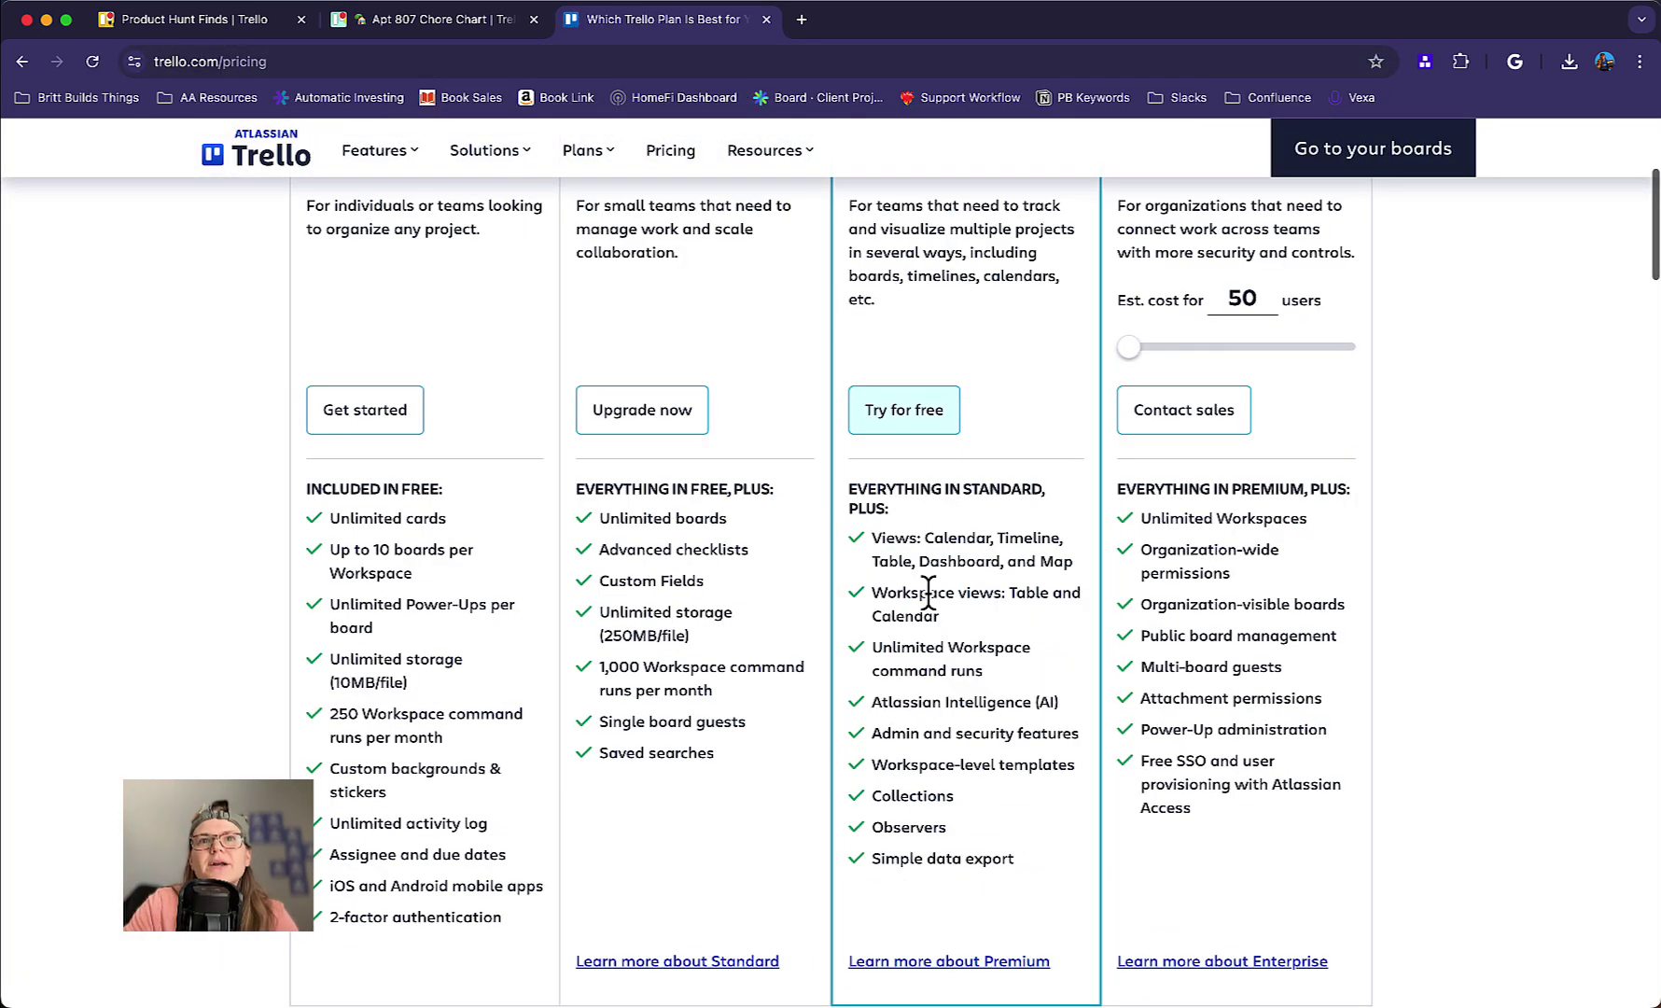
# Highlight Dashboard and Map in Premium's views line, then return to Product Hunt Finds
pyautogui.tripleClick(933, 561)
pyautogui.moveTo(947, 561); pyautogui.dragTo(1073, 560)
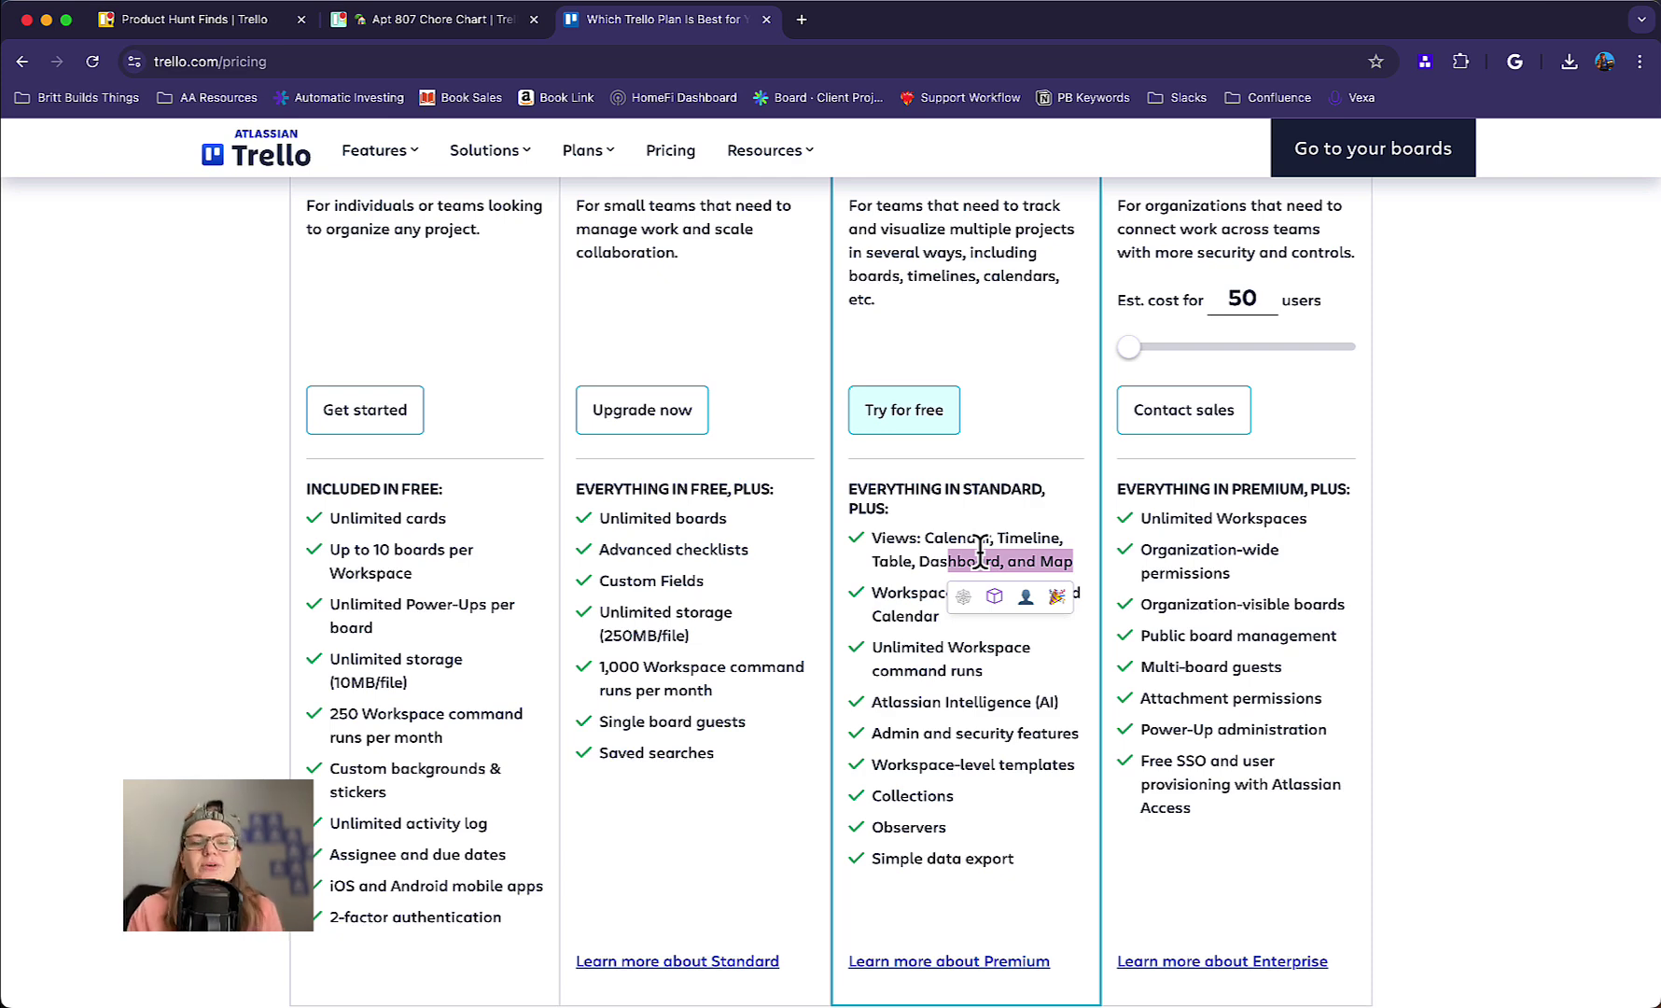
pyautogui.click(228, 28)
# Search the Power-Ups directory for 'calendar' and open the Calendar Power-Up's details page
pyautogui.click(905, 241)
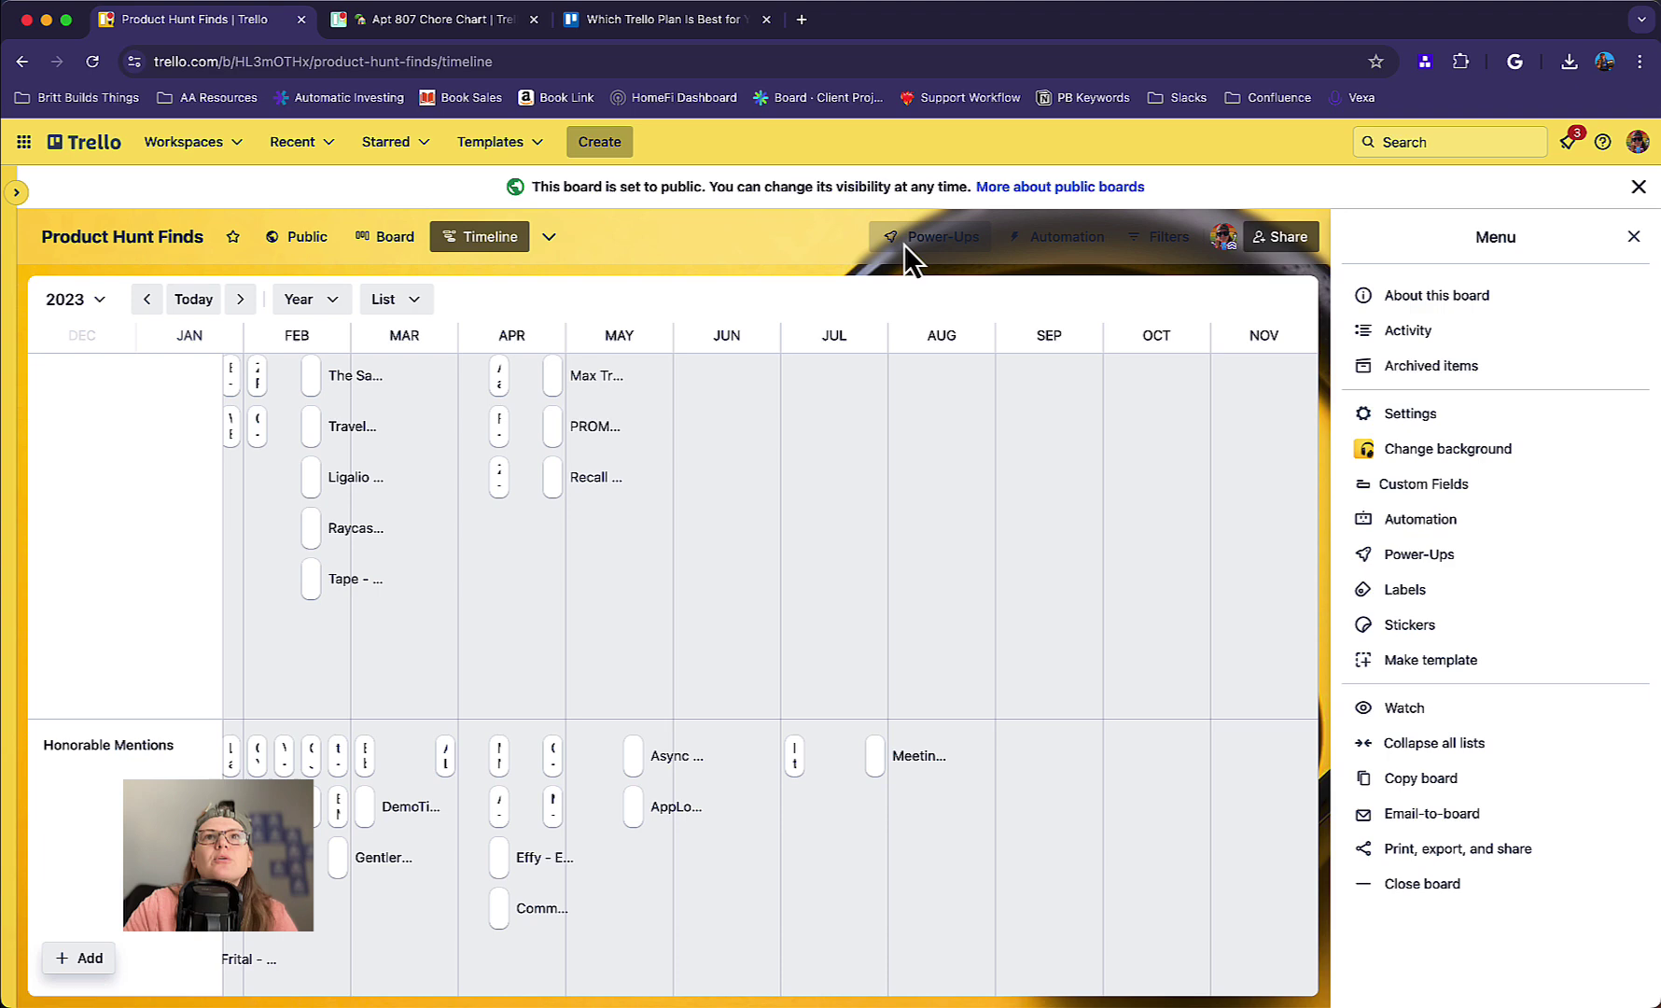
pyautogui.click(936, 579)
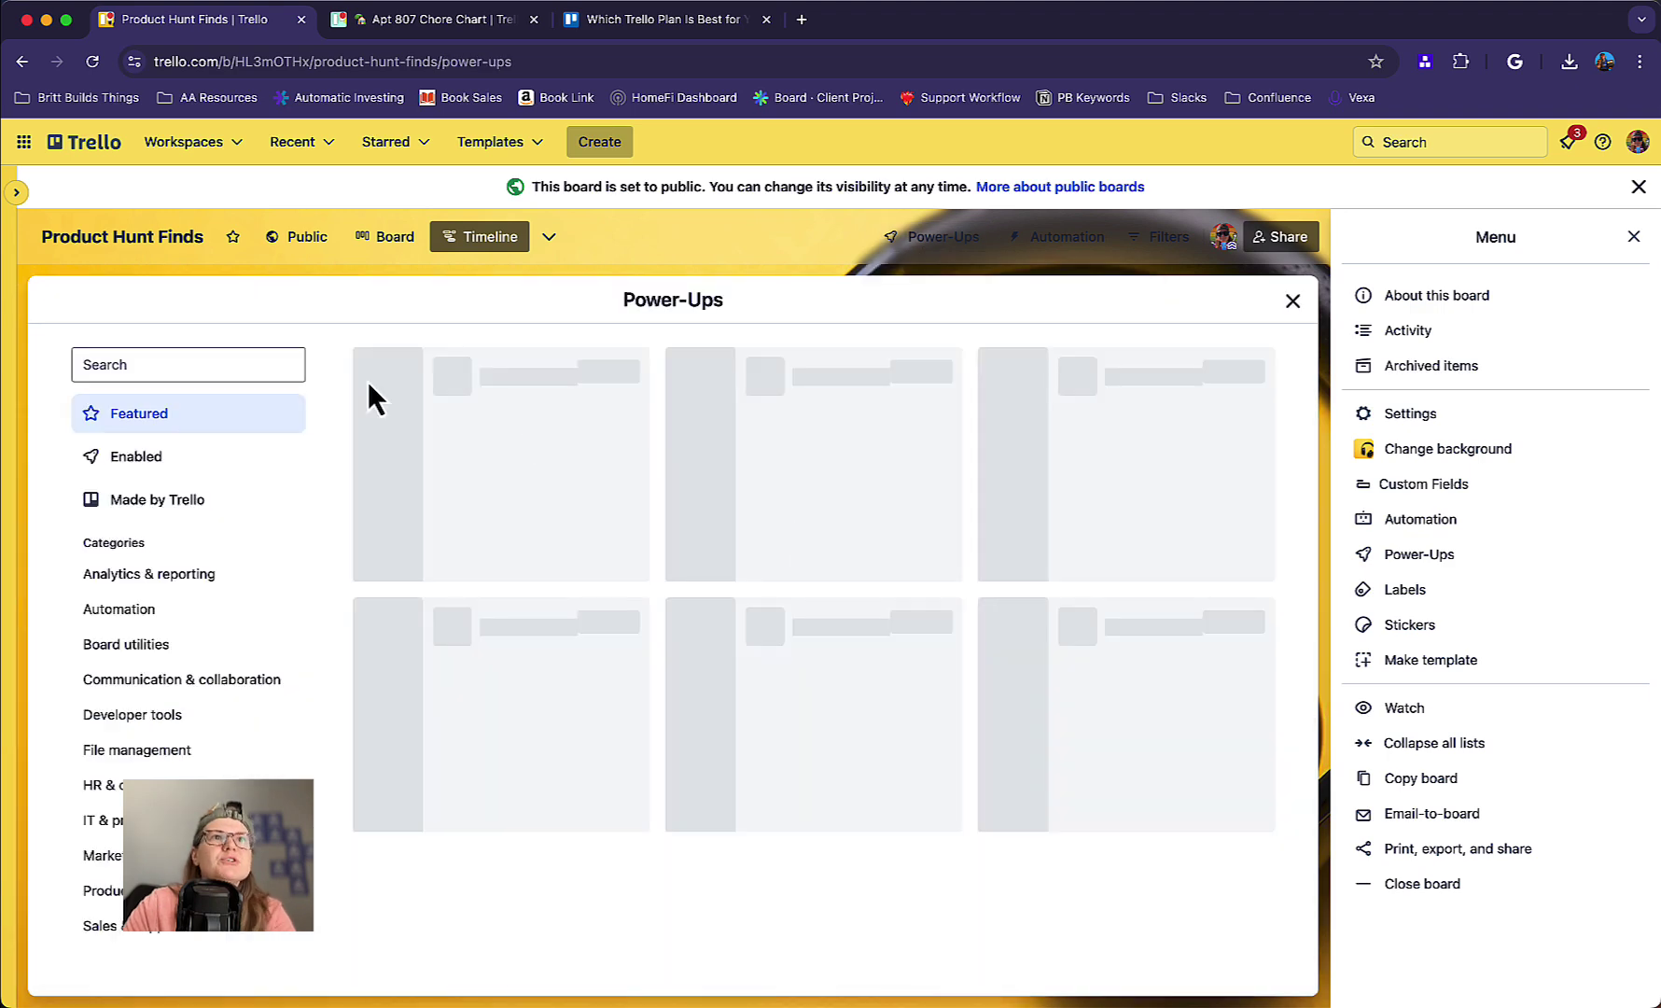
pyautogui.click(200, 364)
pyautogui.write('calendar')
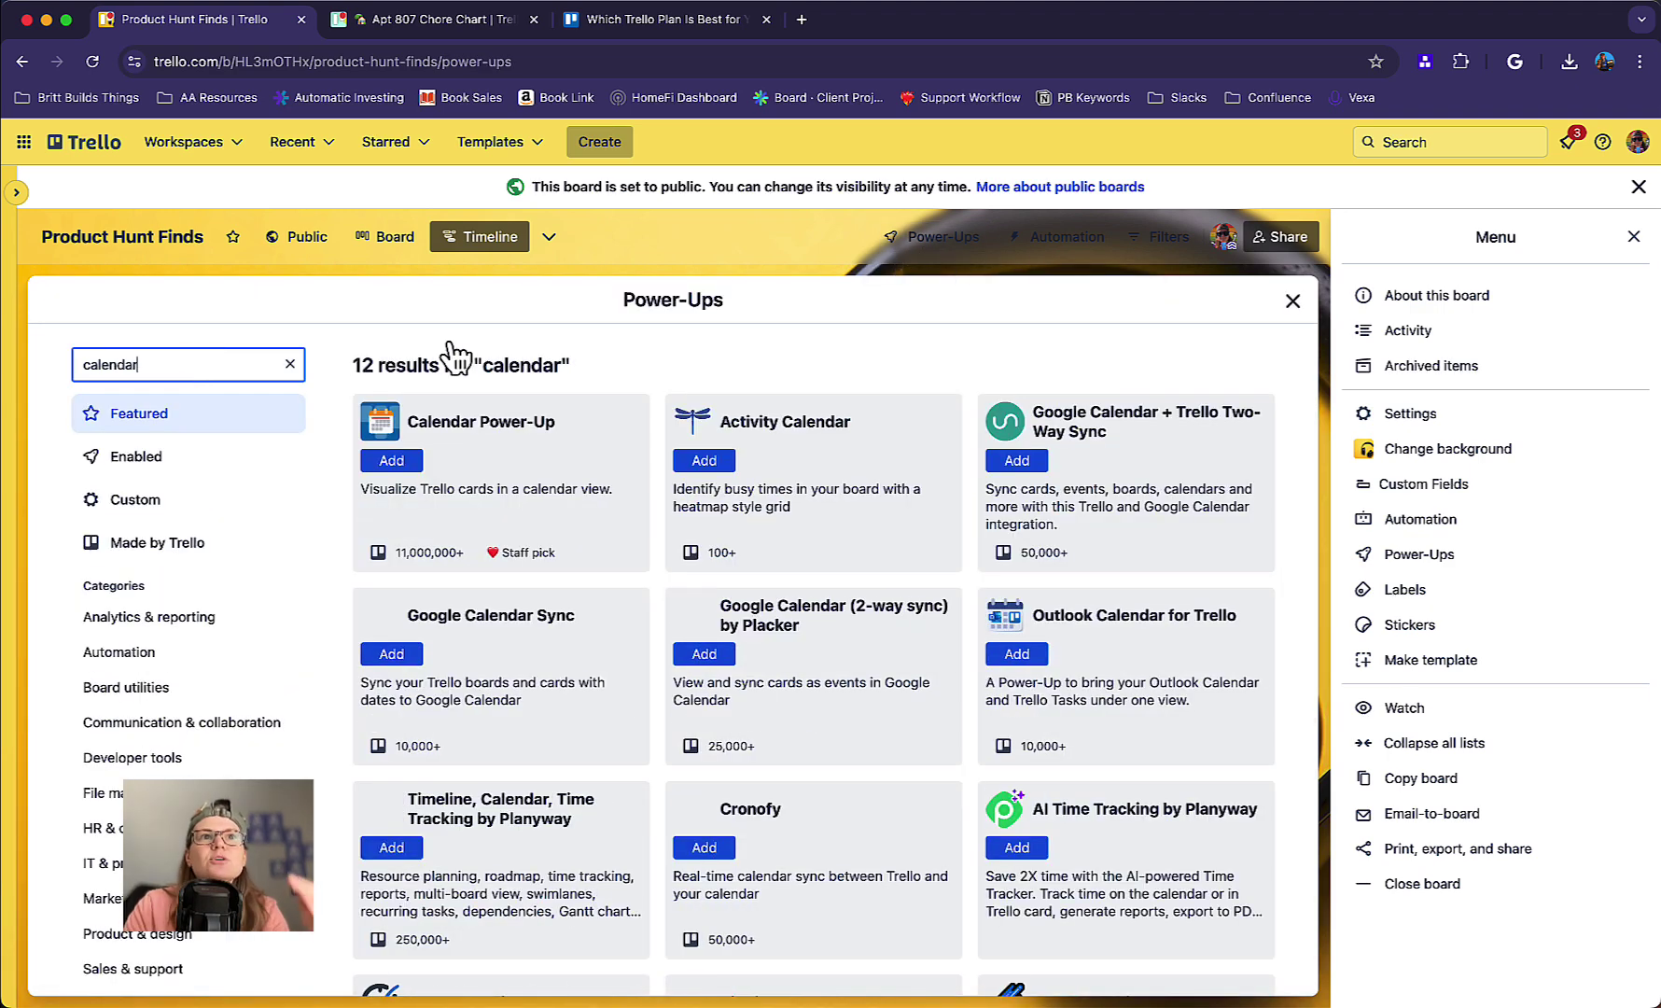
pyautogui.click(538, 459)
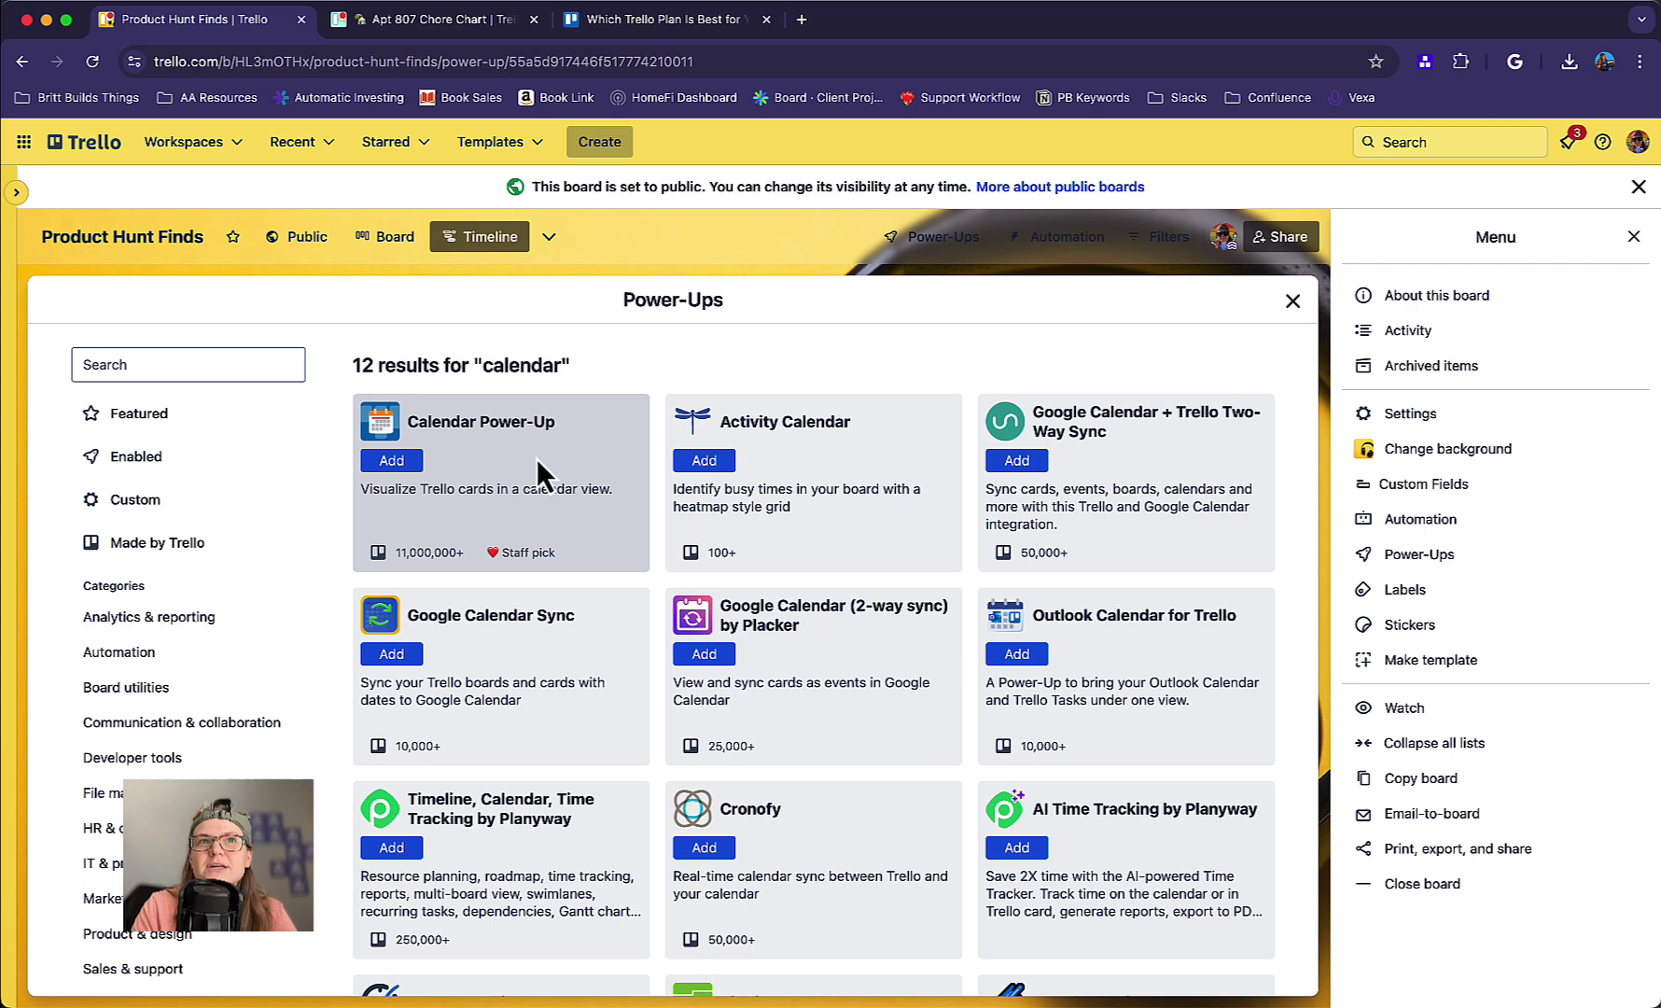
pyautogui.scroll(-5, 720, 634)
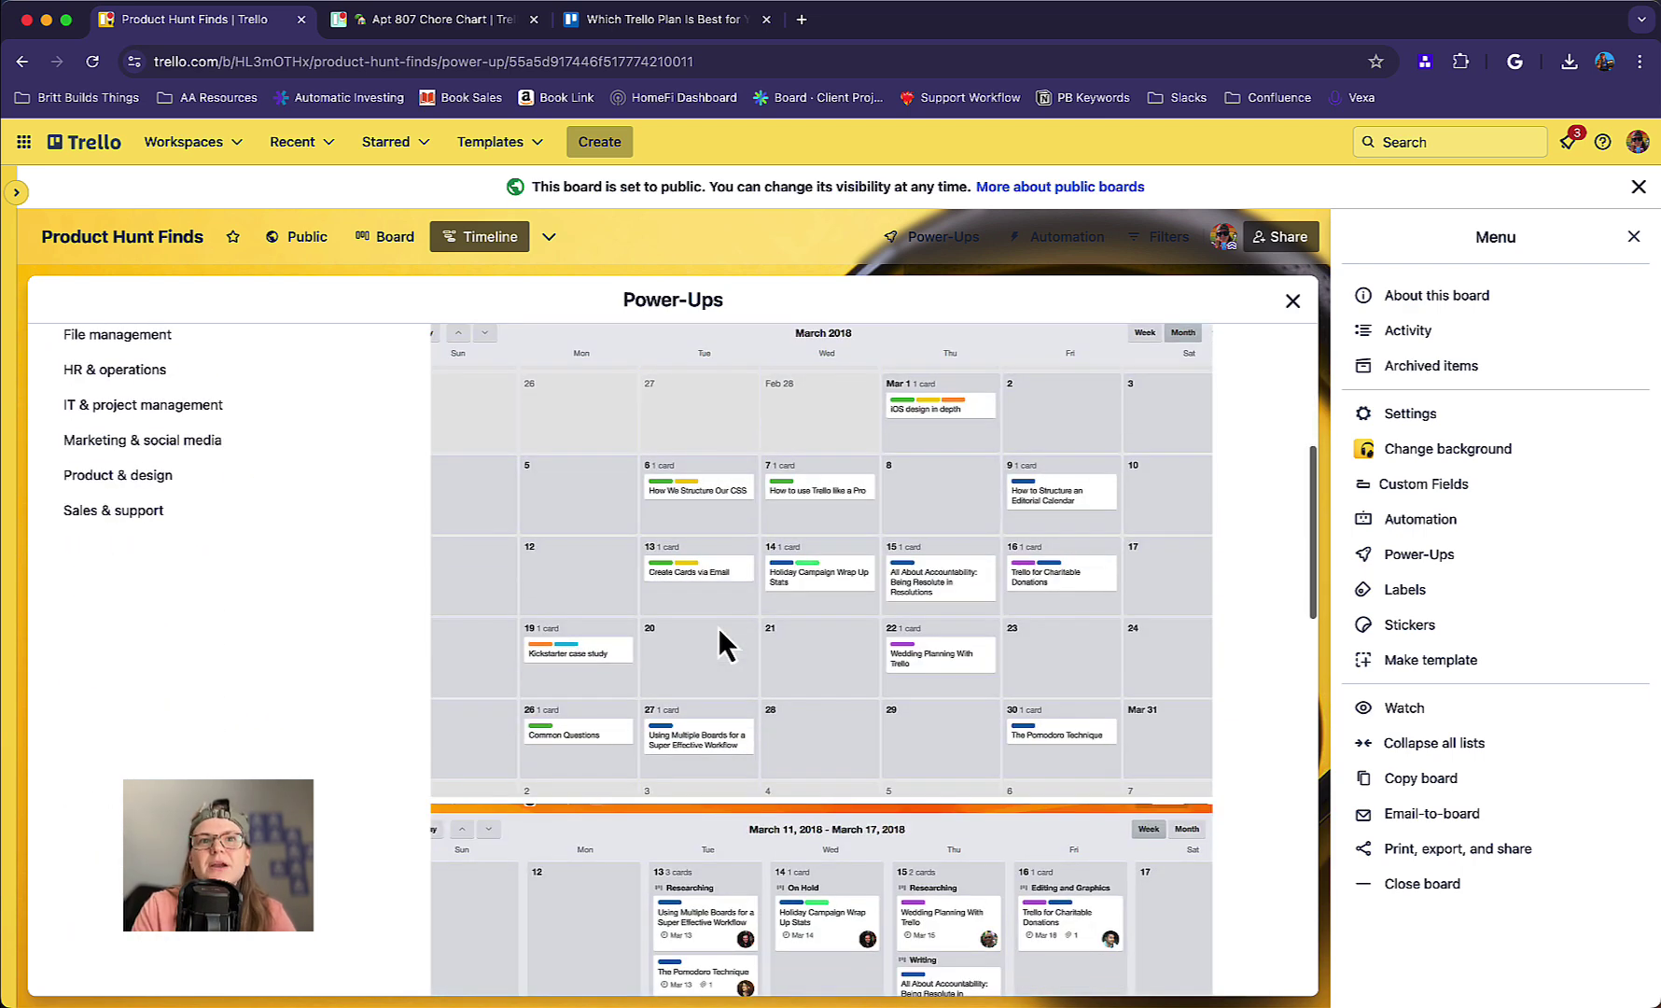
pyautogui.scroll(3, 721, 635)
pyautogui.scroll(2, 719, 631)
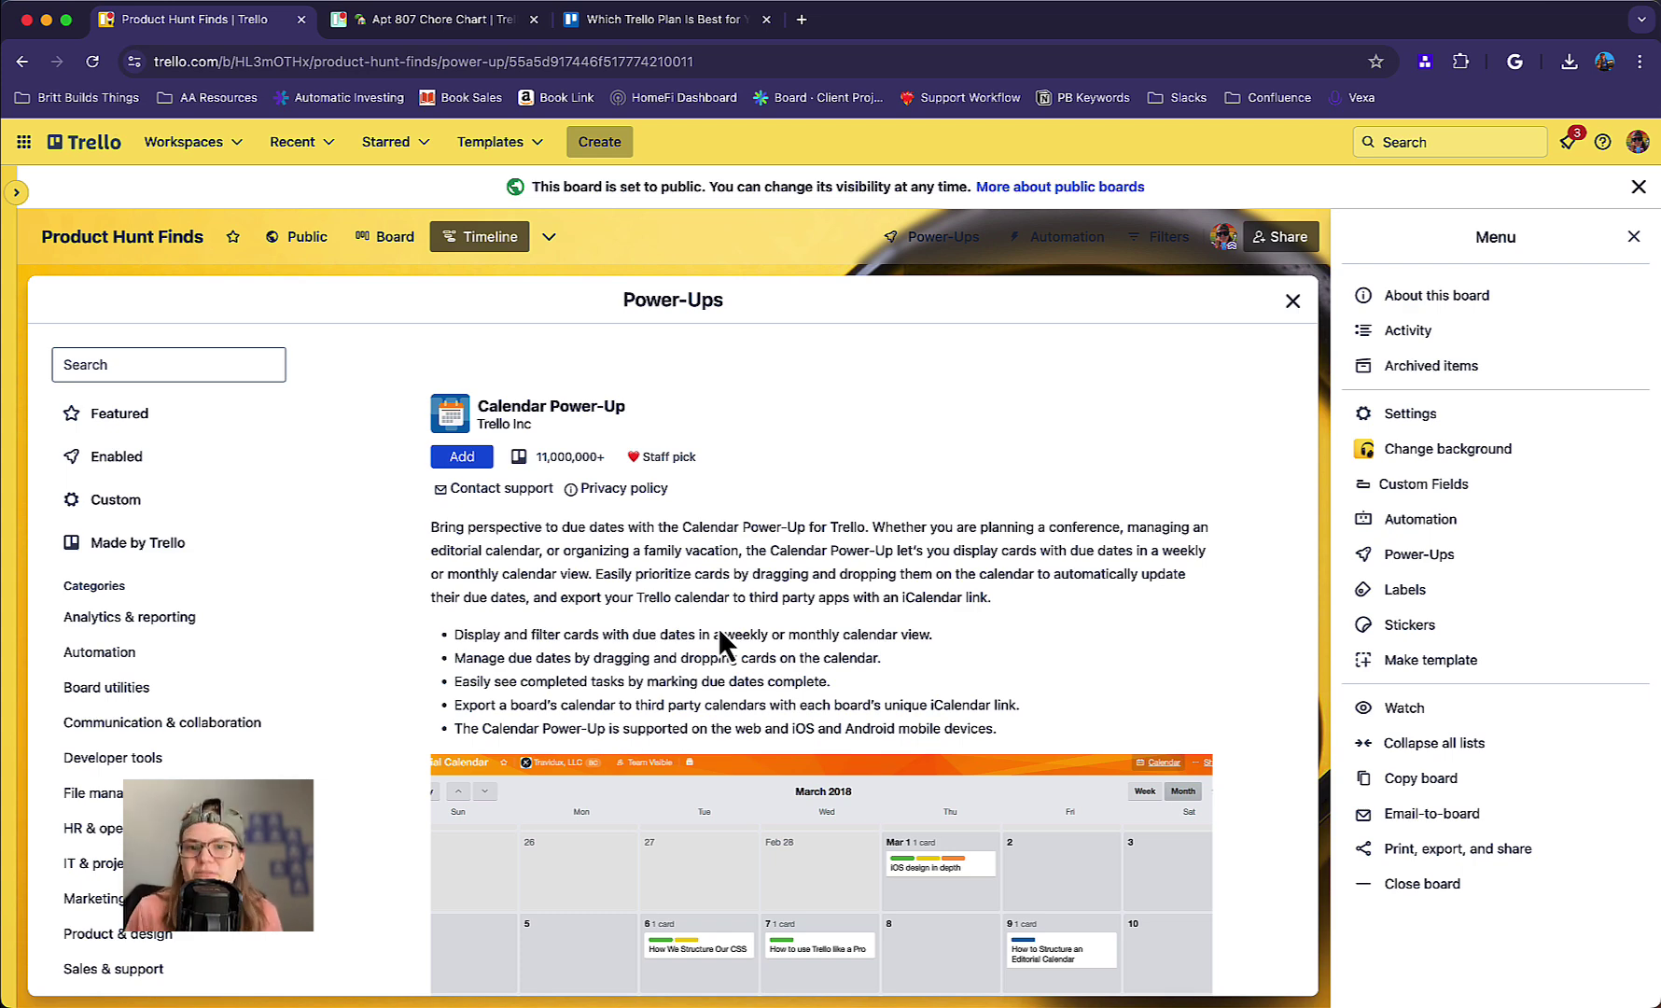
# Review the Free, Standard, Premium and Enterprise plan cards and features on the pricing page
pyautogui.click(707, 27)
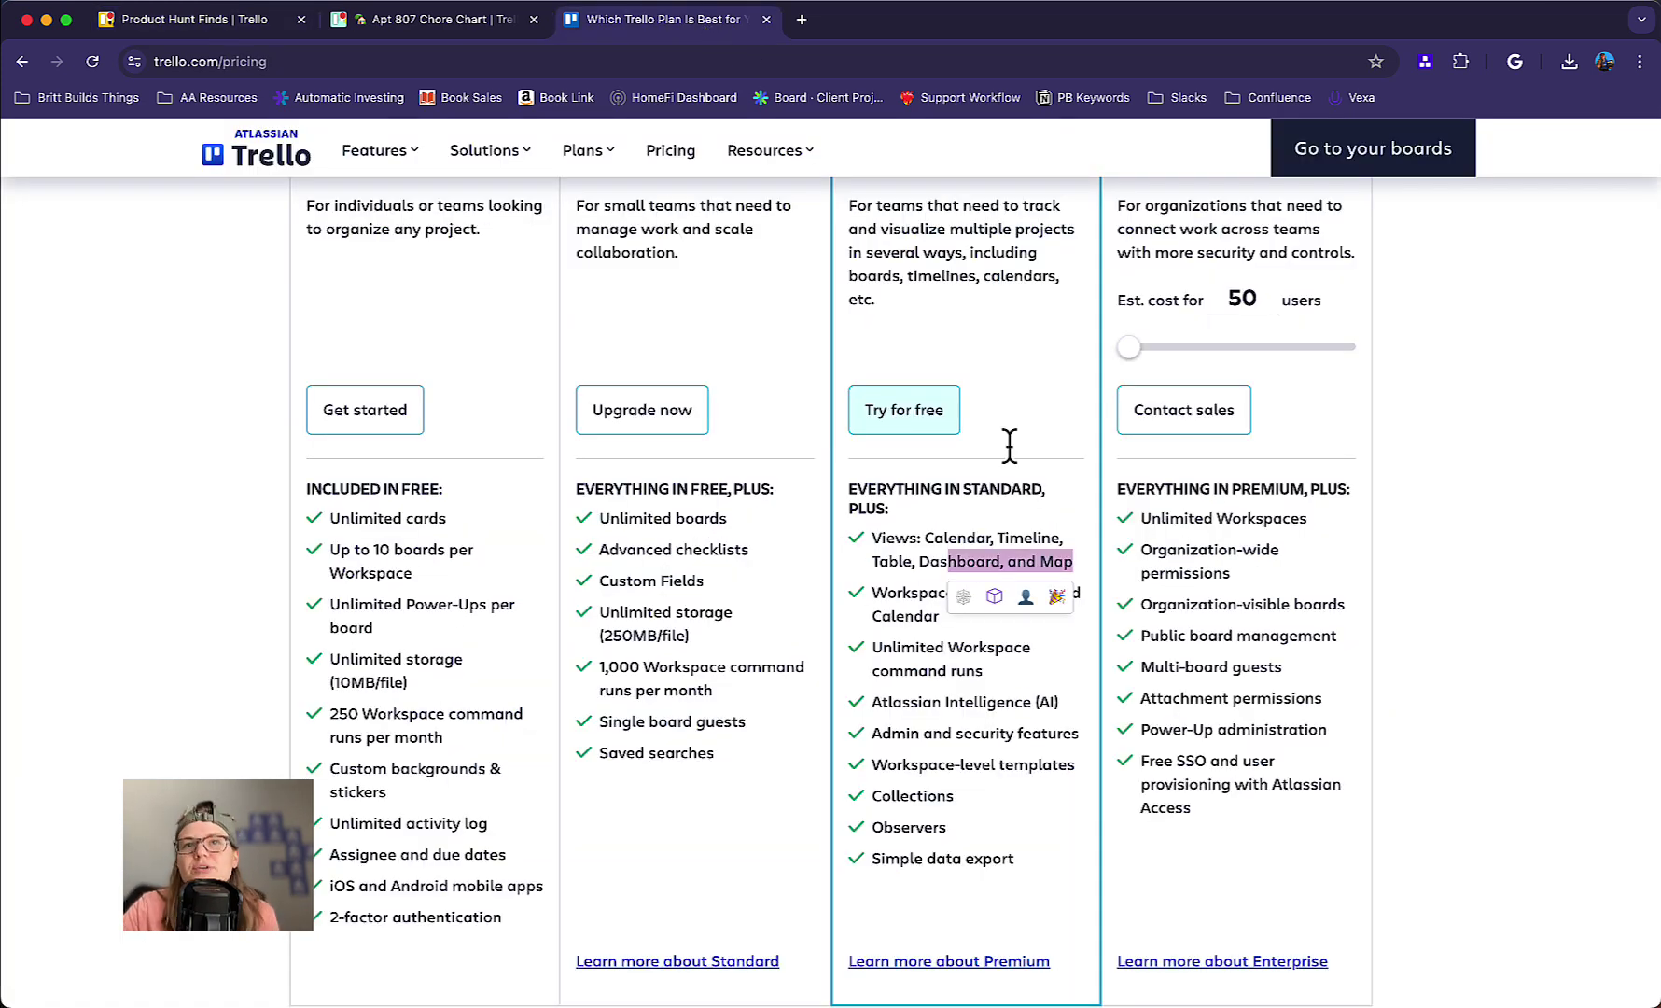
pyautogui.click(951, 638)
pyautogui.scroll(-3, 998, 637)
pyautogui.scroll(-1, 971, 559)
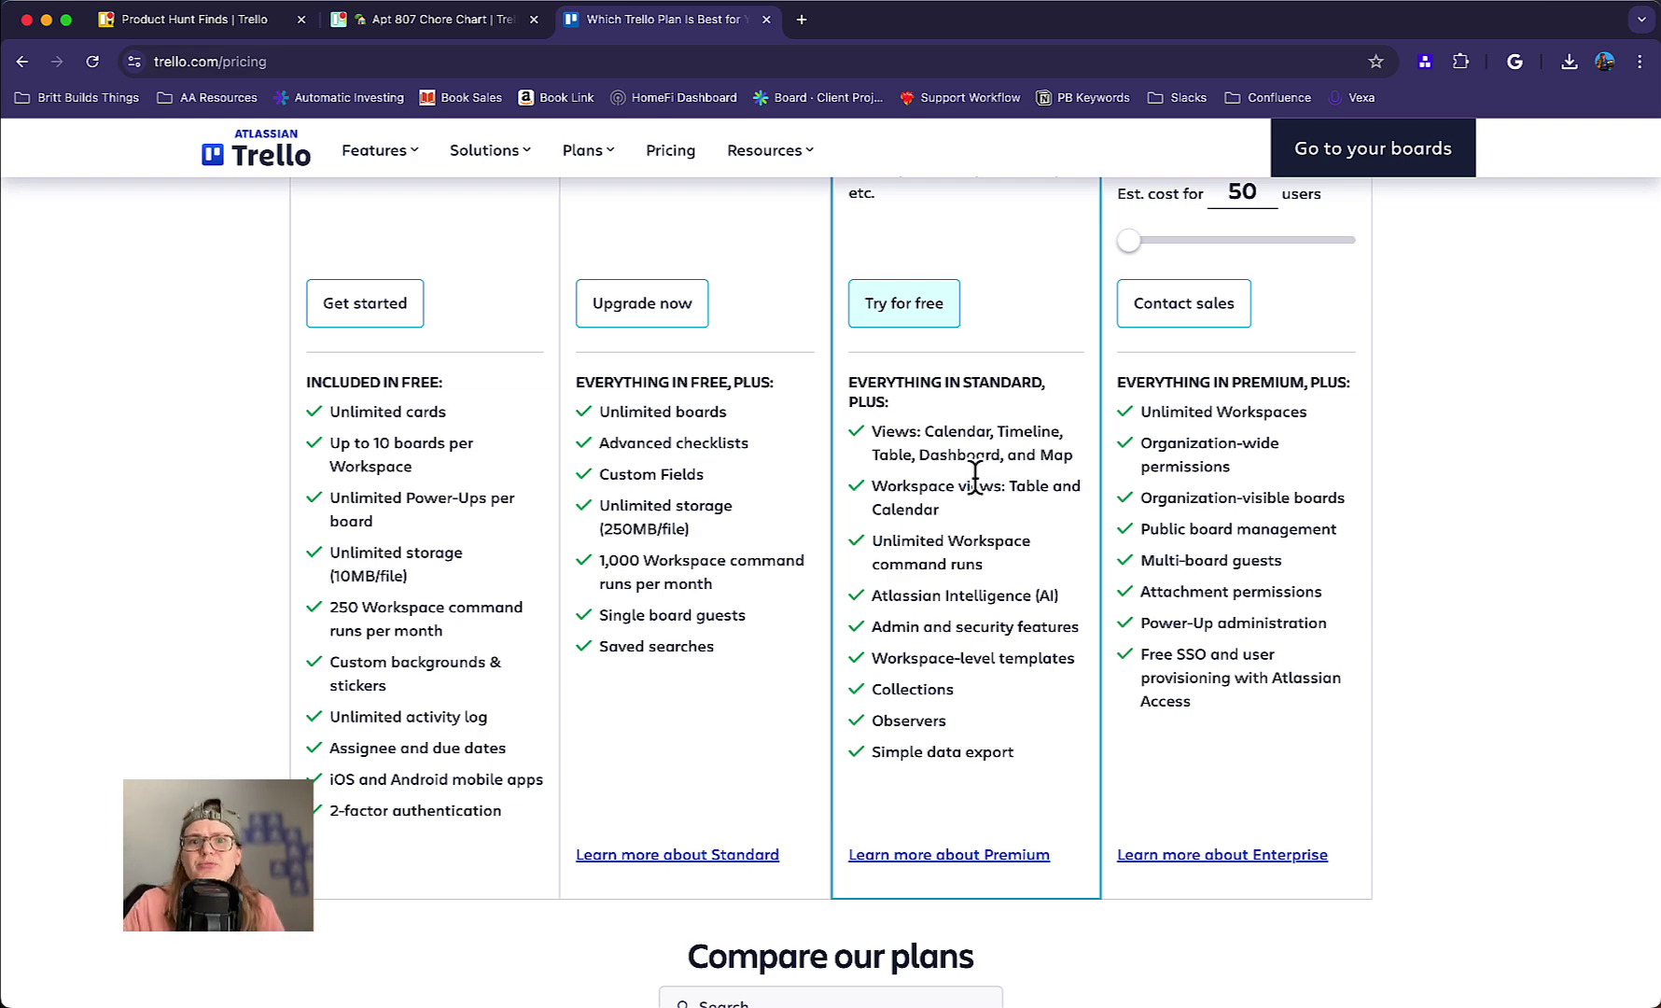
pyautogui.scroll(10, 873, 427)
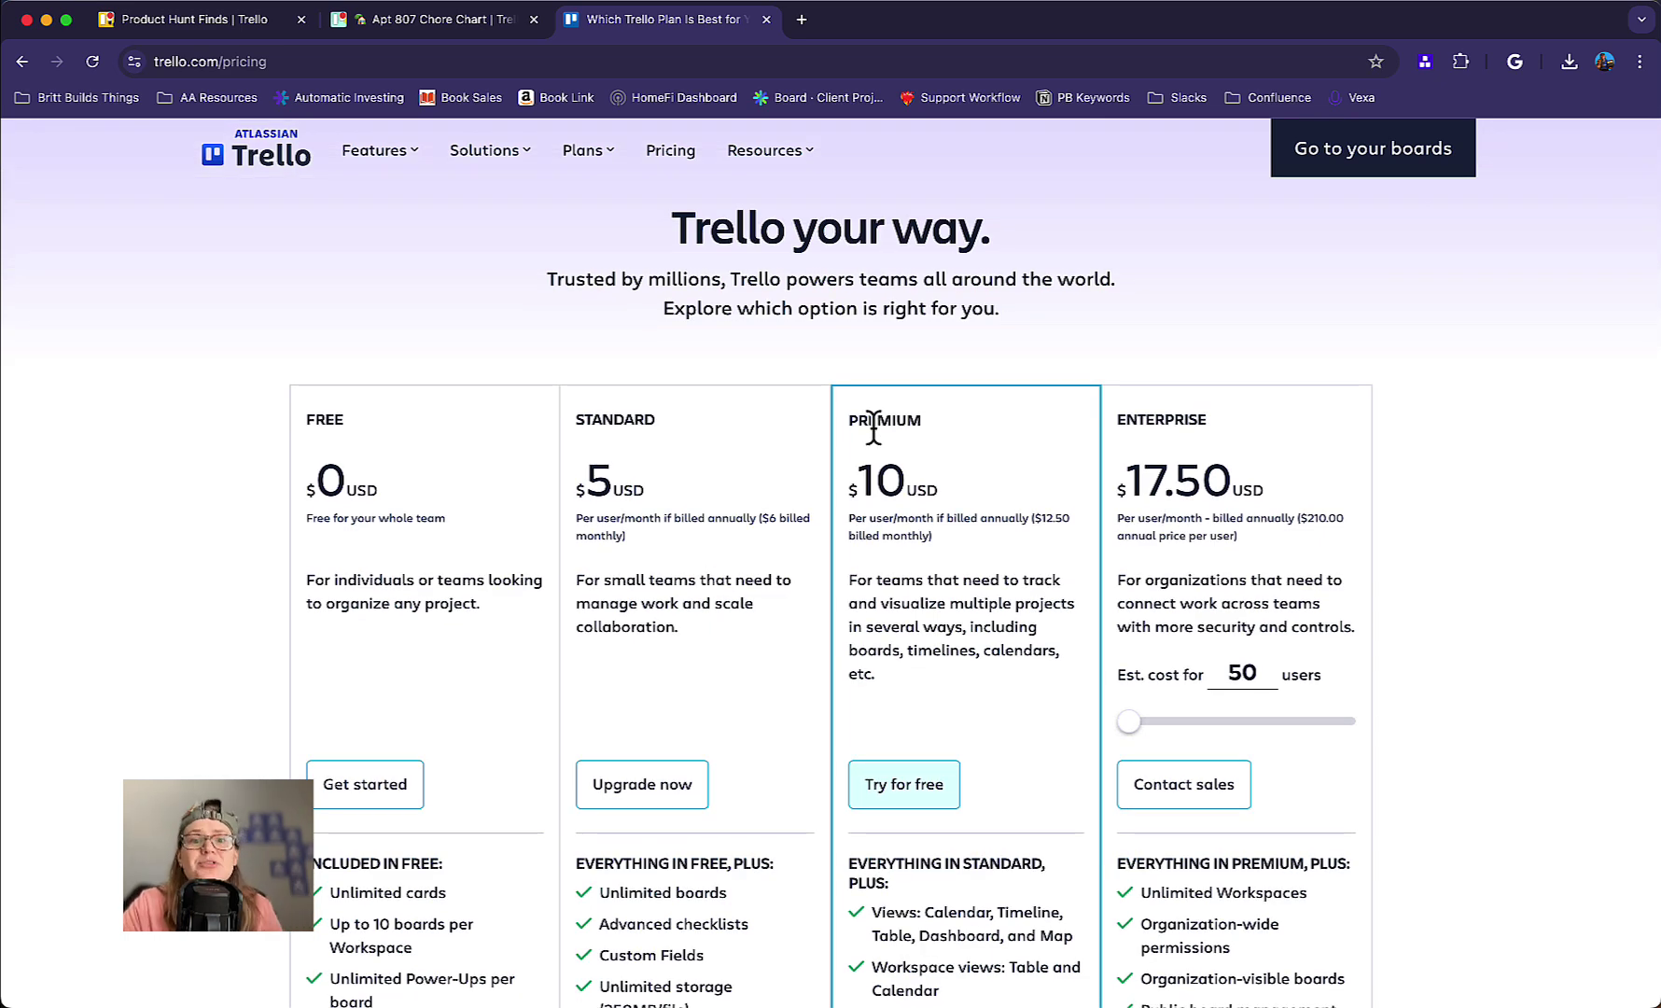
pyautogui.scroll(-3, 873, 427)
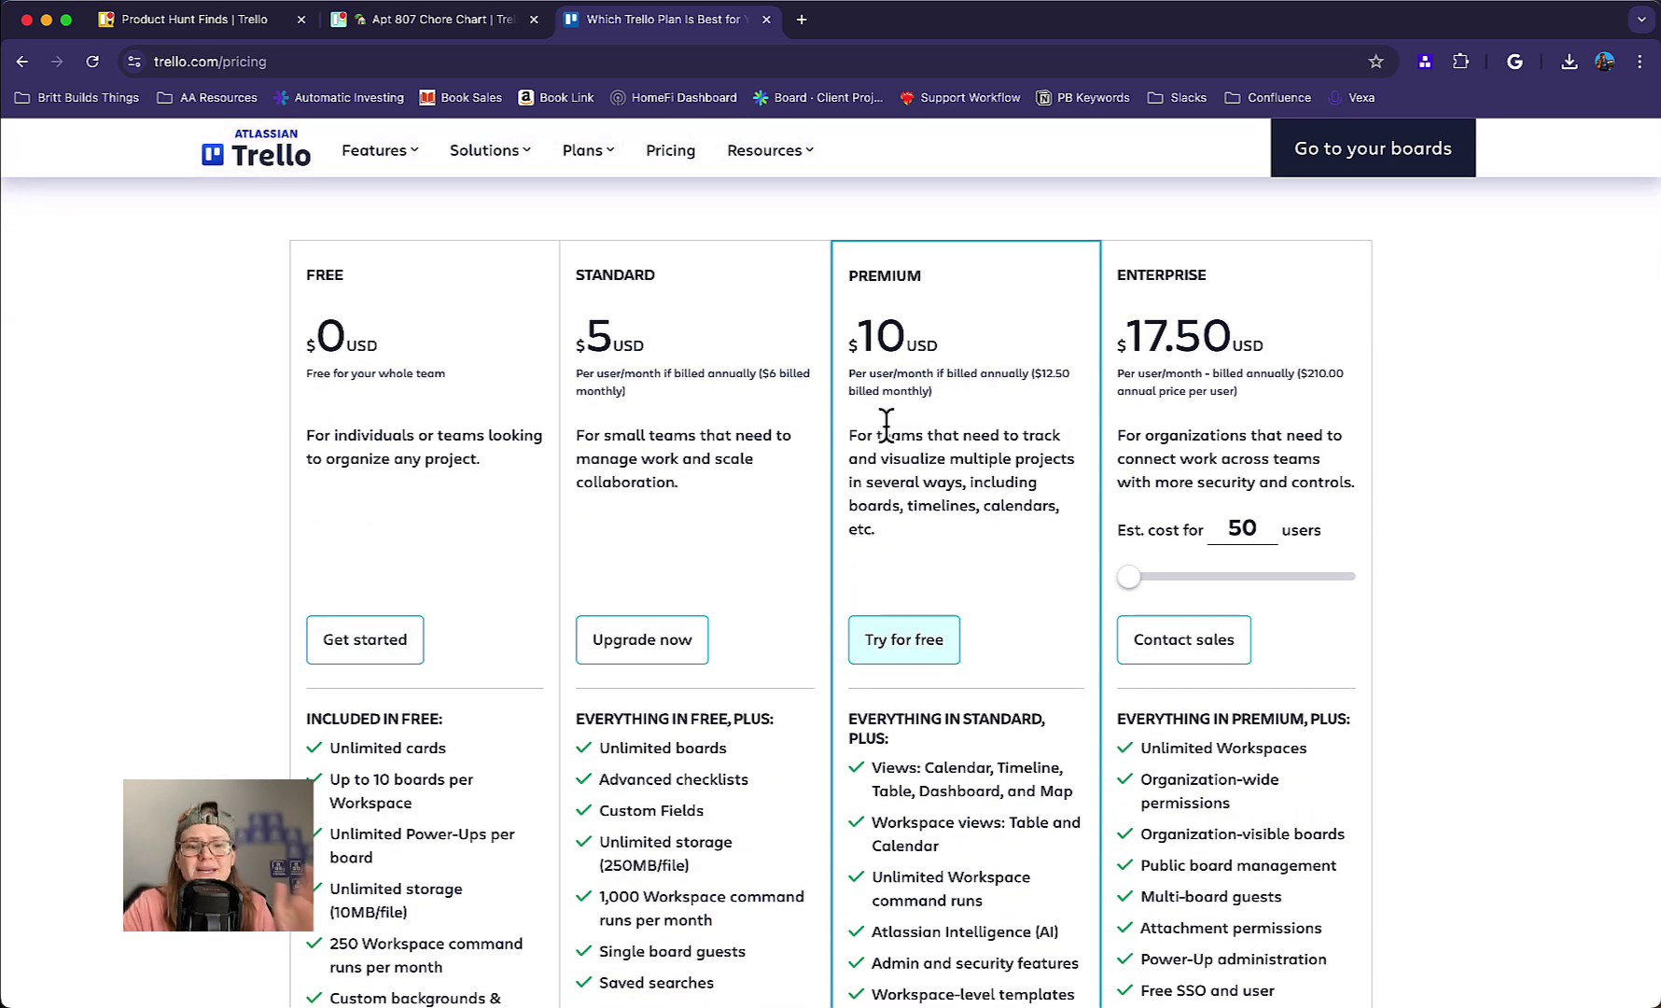